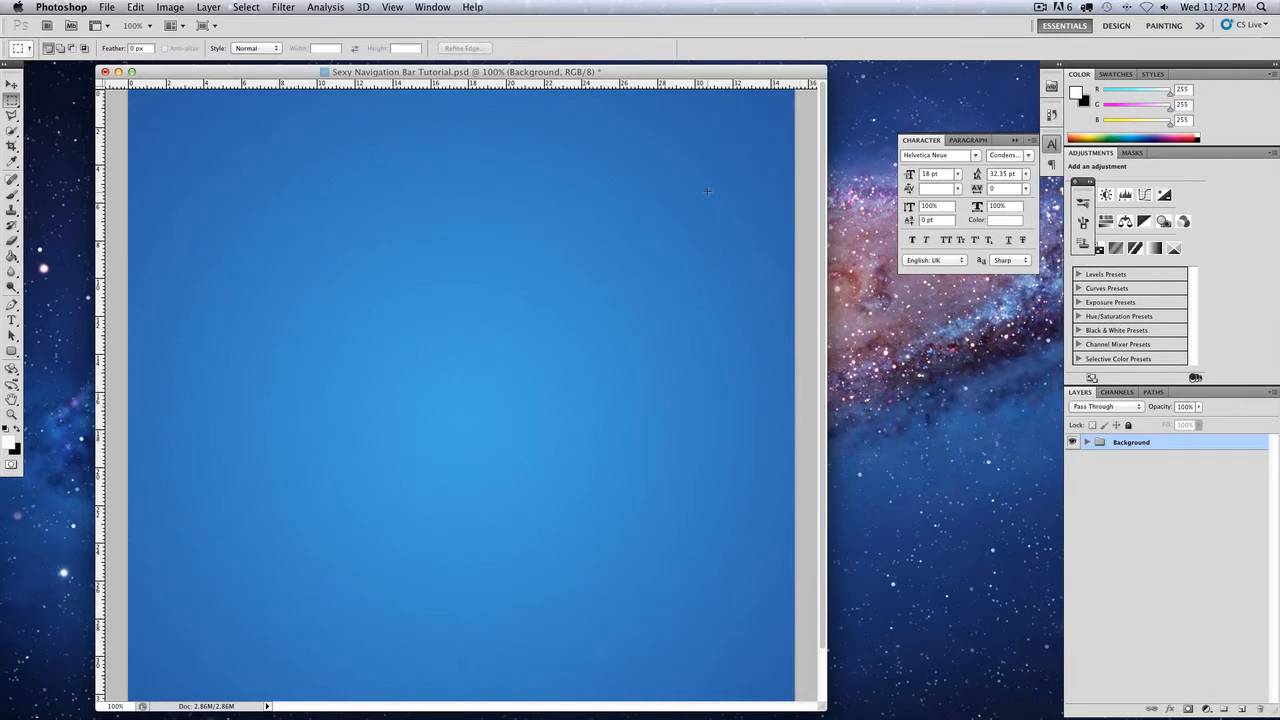
Create a layer group above the Background group and name it "Header Background"
{"action": "left_click", "coordinate": [1107, 503]}
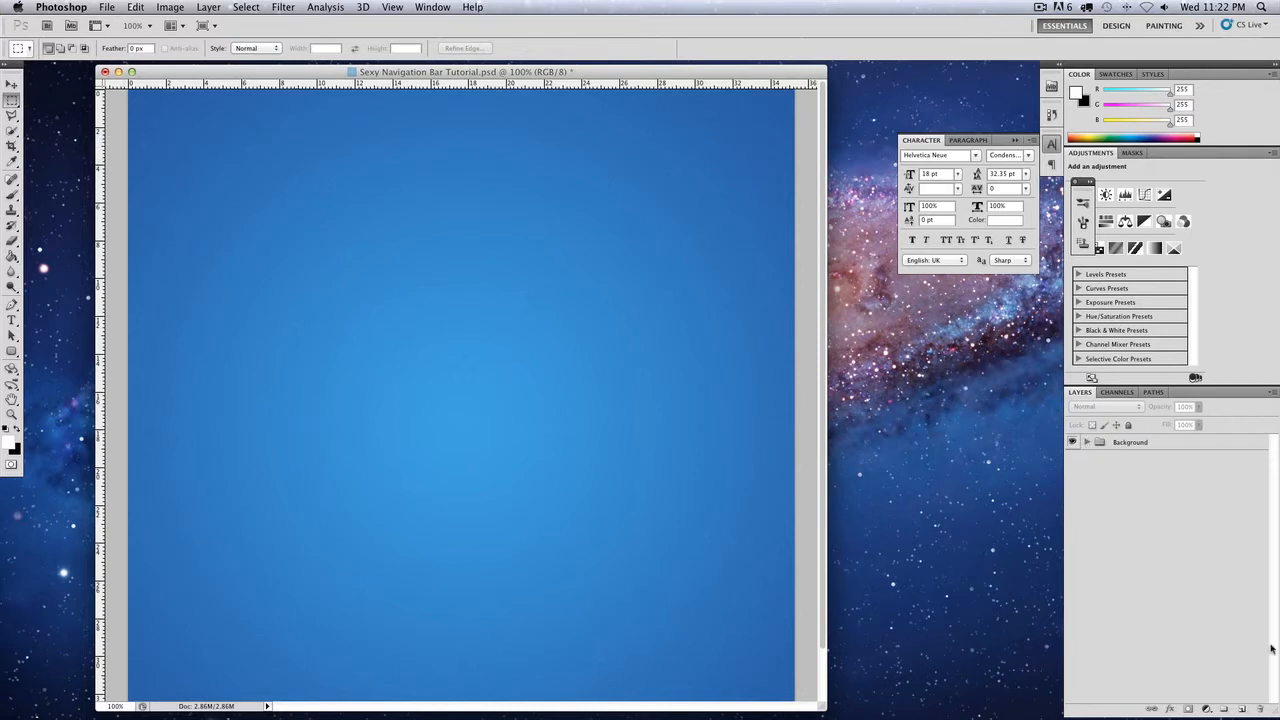
{"action": "left_click", "coordinate": [1225, 709]}
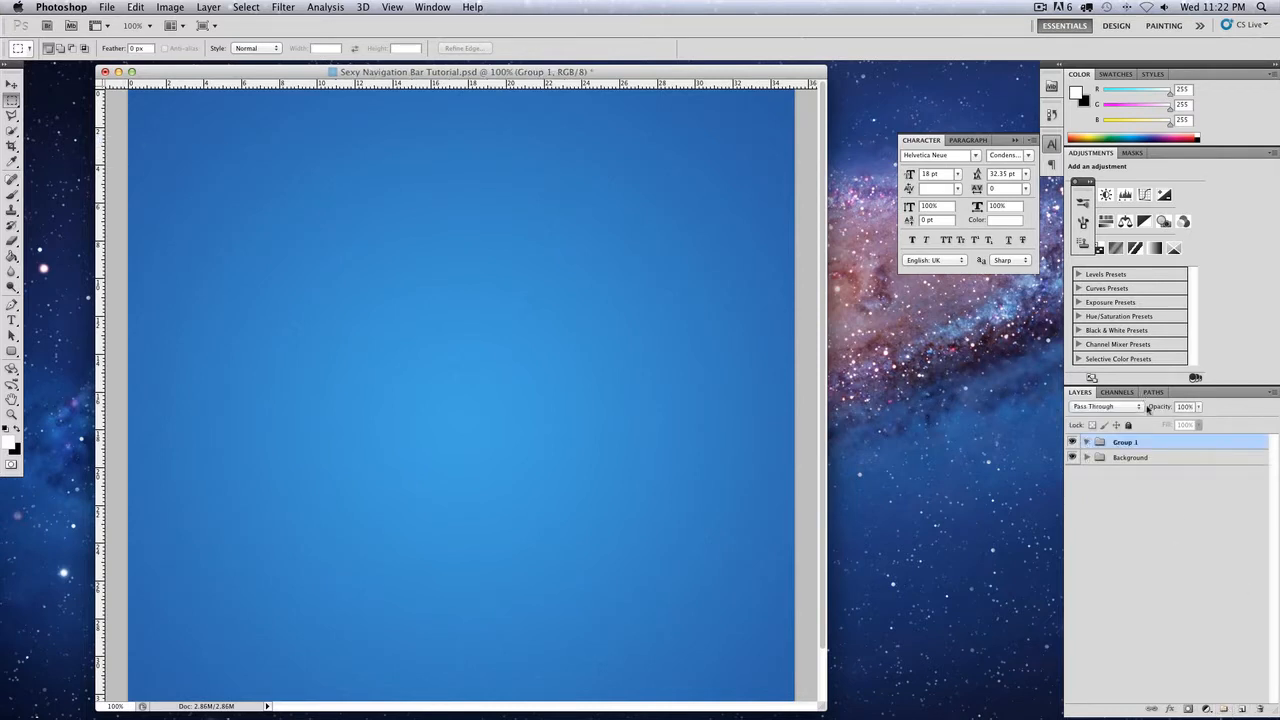
{"action": "double_click", "coordinate": [1121, 443]}
{"action": "type", "text": "Header Background"}
{"action": "key", "text": "Return"}
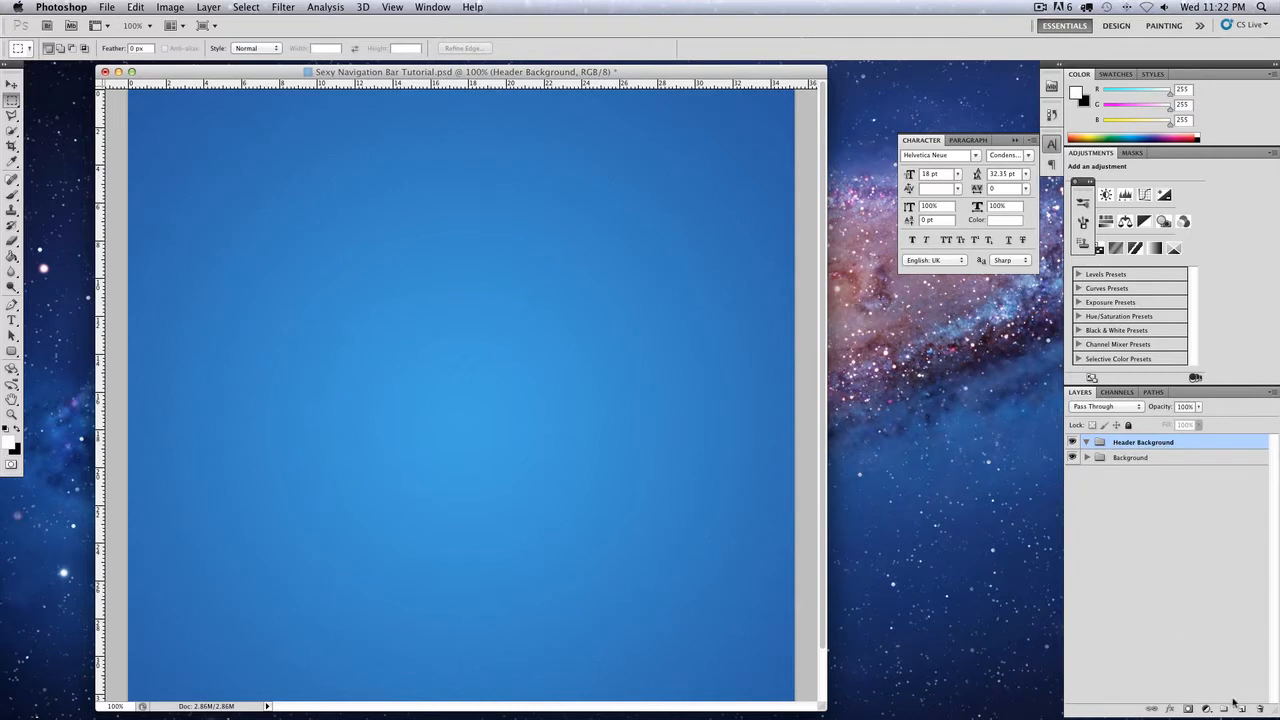
Add a new layer named "Base Color" inside the Header Background group
{"action": "left_click", "coordinate": [1239, 707]}
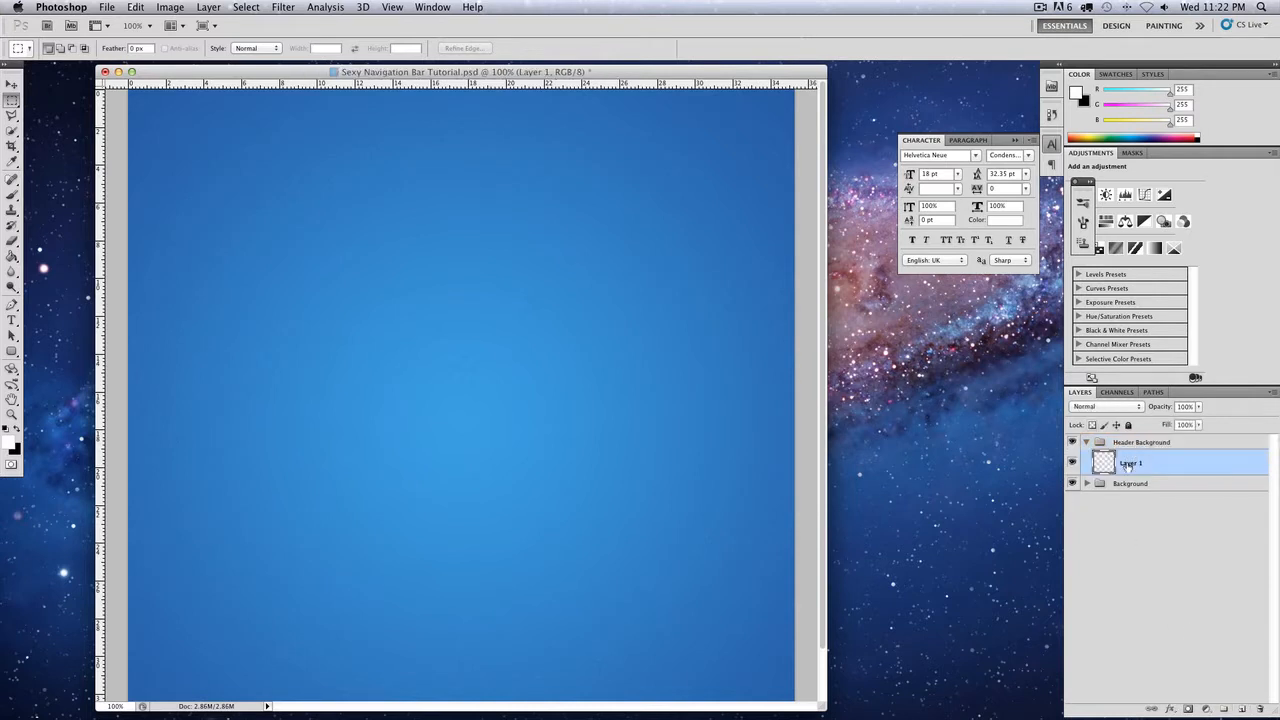
{"action": "double_click", "coordinate": [1128, 464]}
{"action": "key", "text": "Return"}
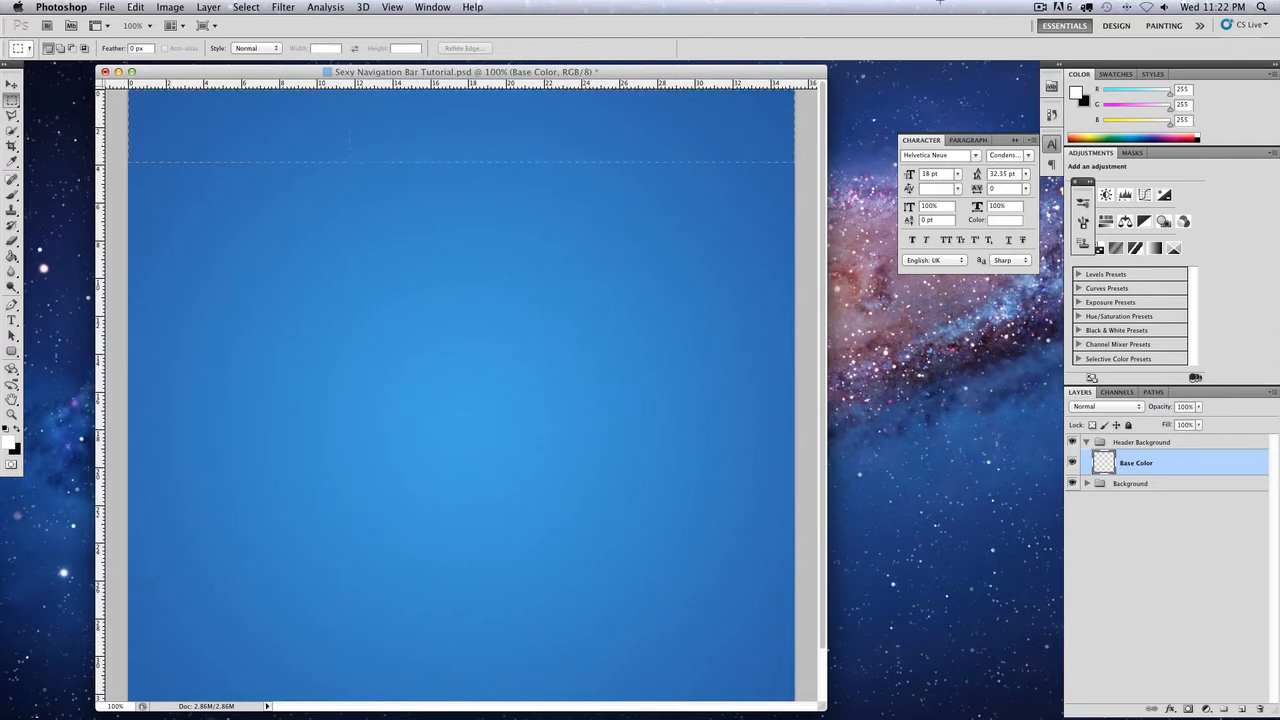
Fill the selected full-width band at the canvas's upper edge with black on the Base Color layer, then deselect
{"action": "left_click", "coordinate": [12, 256]}
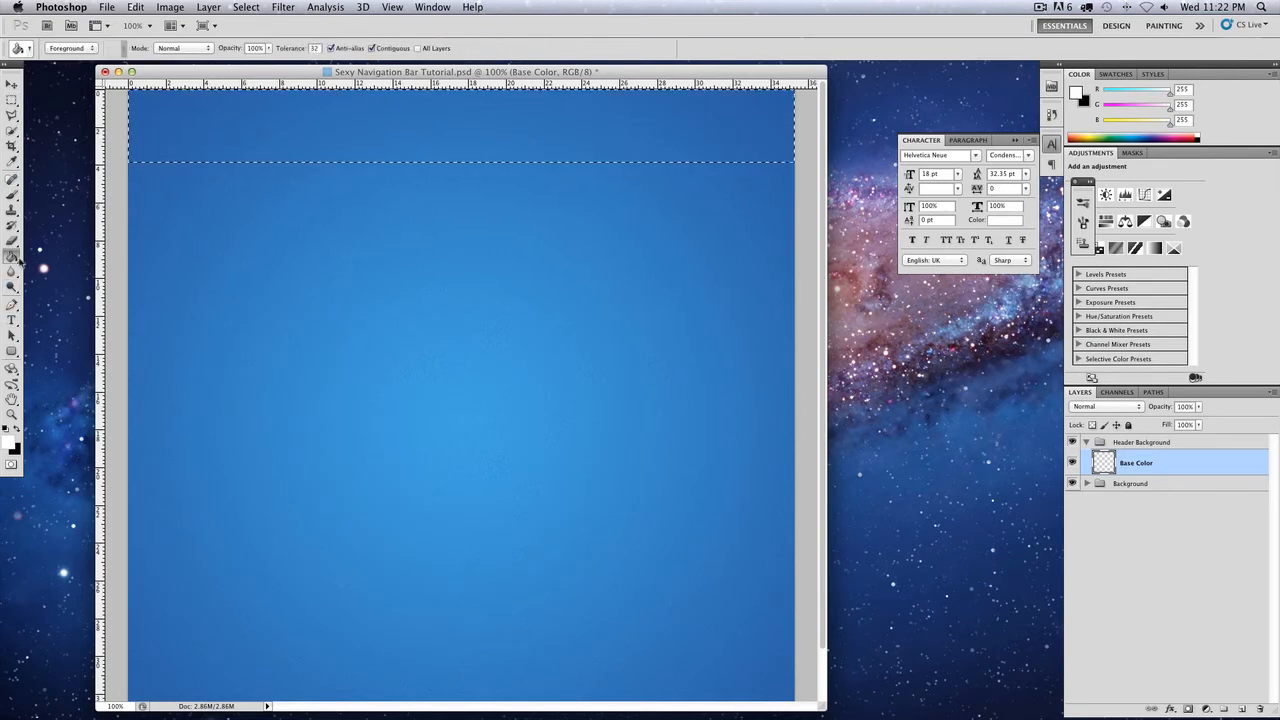
{"action": "key", "text": "d"}
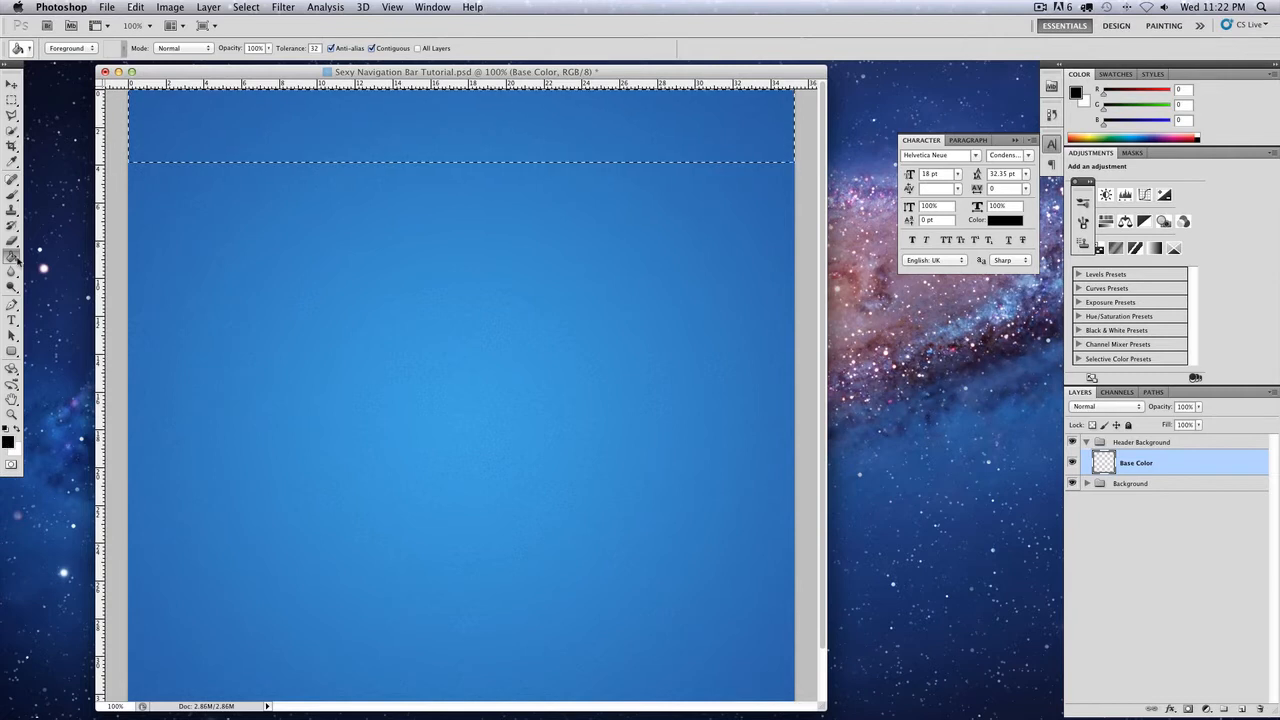
{"action": "left_click", "coordinate": [198, 123]}
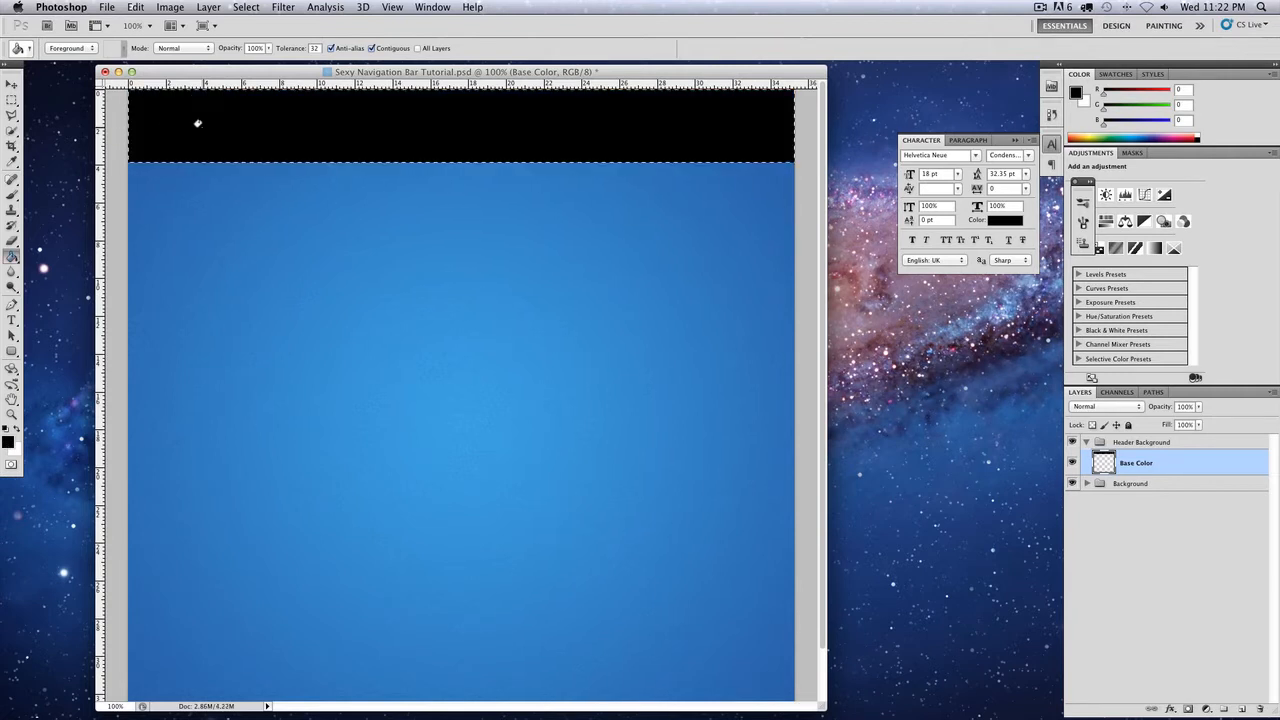
{"action": "left_click", "coordinate": [11, 100]}
{"action": "left_click", "coordinate": [255, 219]}
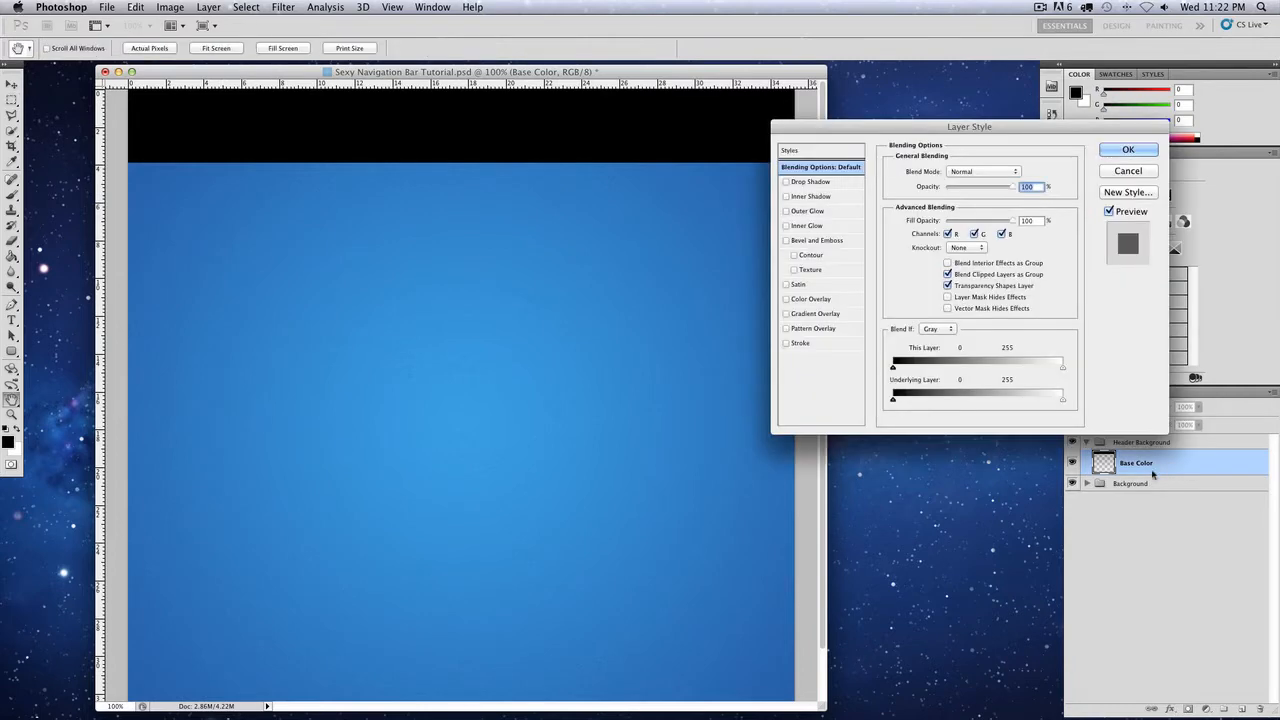
Add a Gradient Overlay to the Base Color layer and set the gradient's starting colour stop to #2c2e34
{"action": "double_click", "coordinate": [1172, 465]}
{"action": "left_click_drag", "start_coordinate": [1078, 127], "coordinate": [959, 103]}
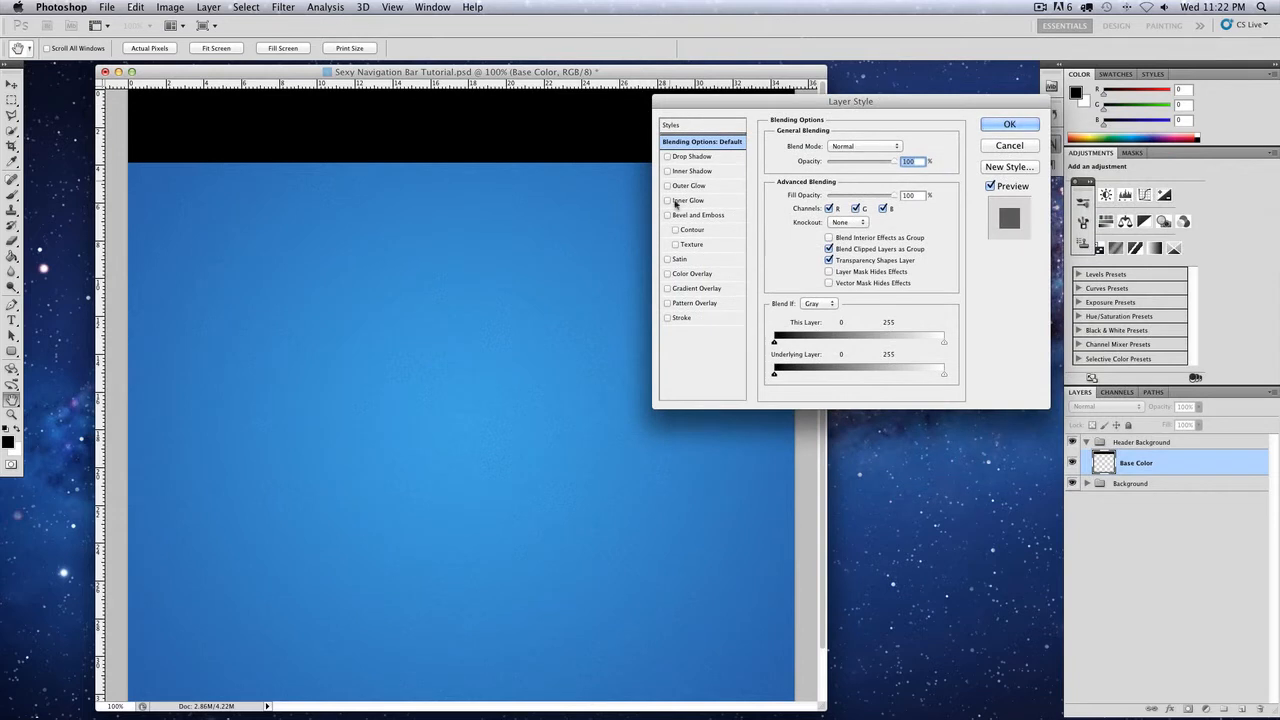
{"action": "left_click", "coordinate": [710, 289]}
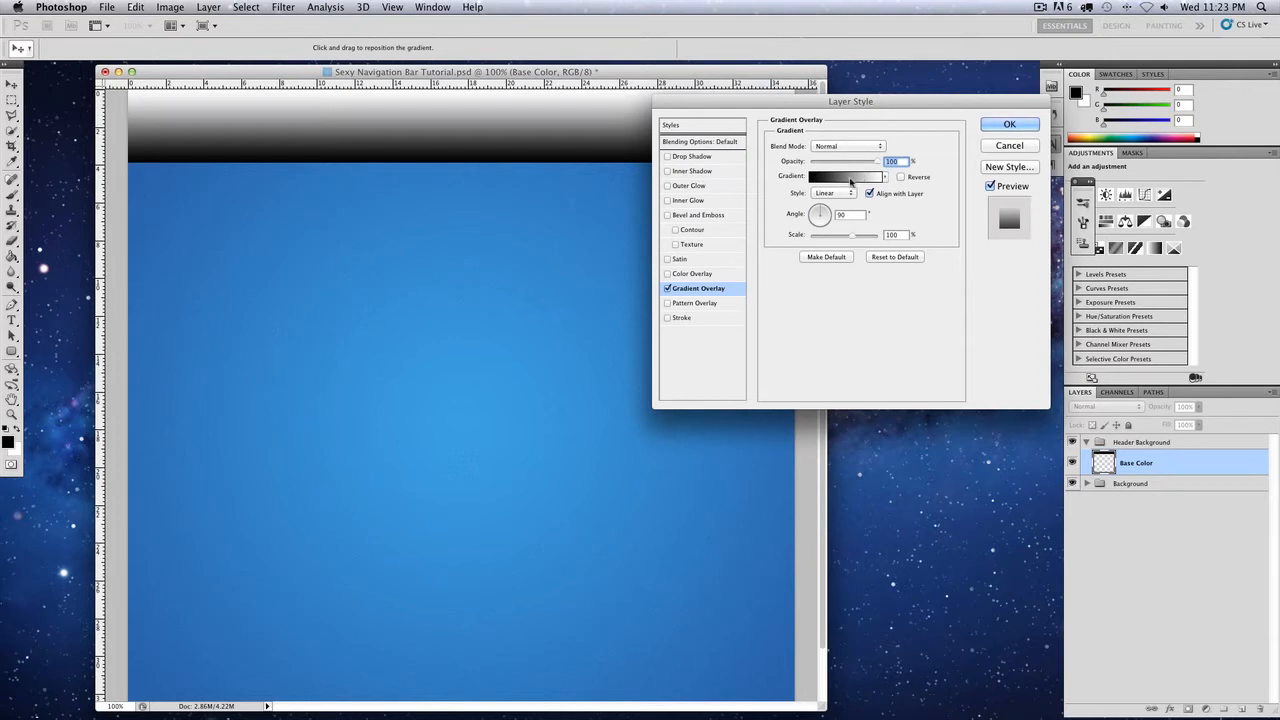
{"action": "left_click", "coordinate": [850, 179]}
{"action": "left_click", "coordinate": [248, 378]}
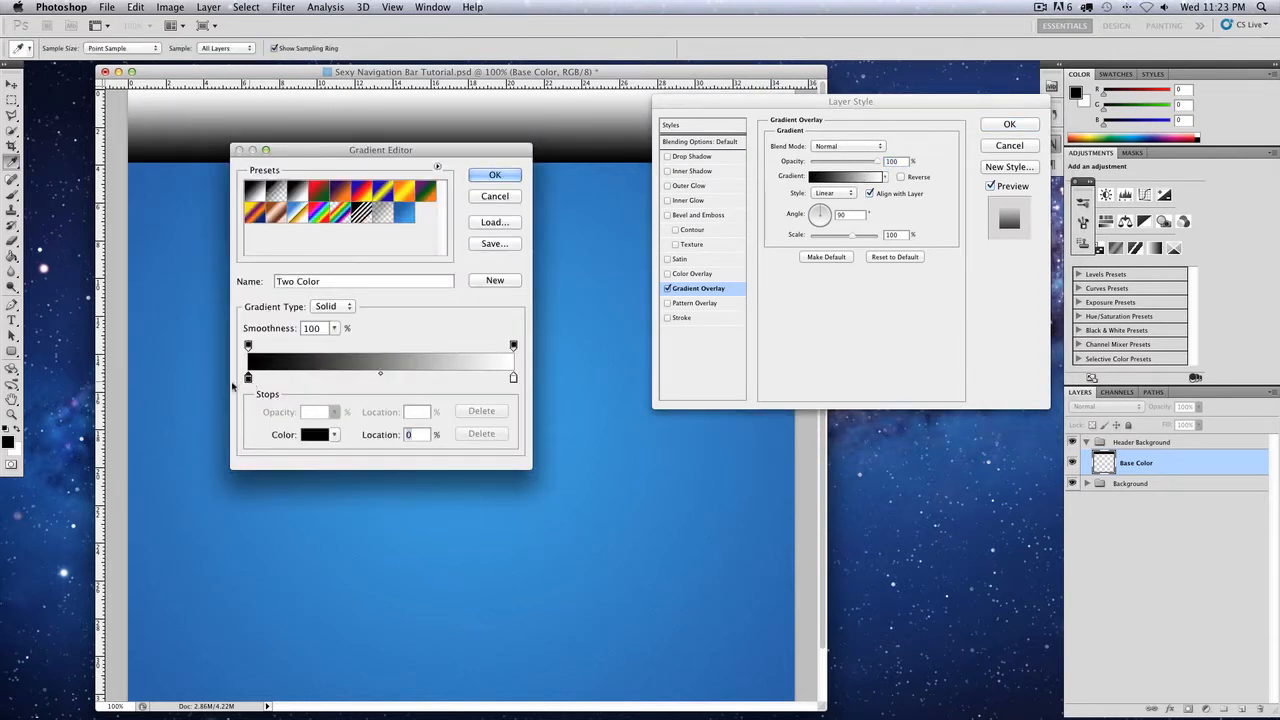
{"action": "left_click", "coordinate": [312, 435]}
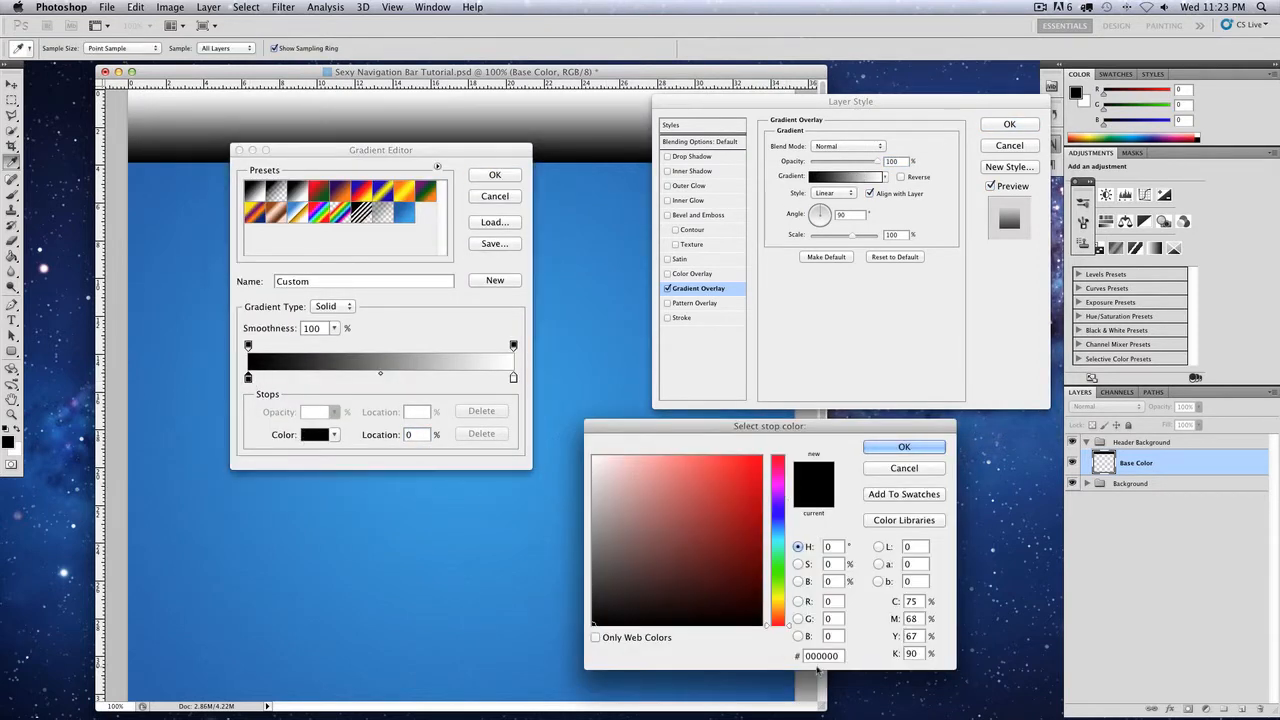
{"action": "left_click", "coordinate": [822, 655]}
{"action": "type", "text": "2c2e34"}
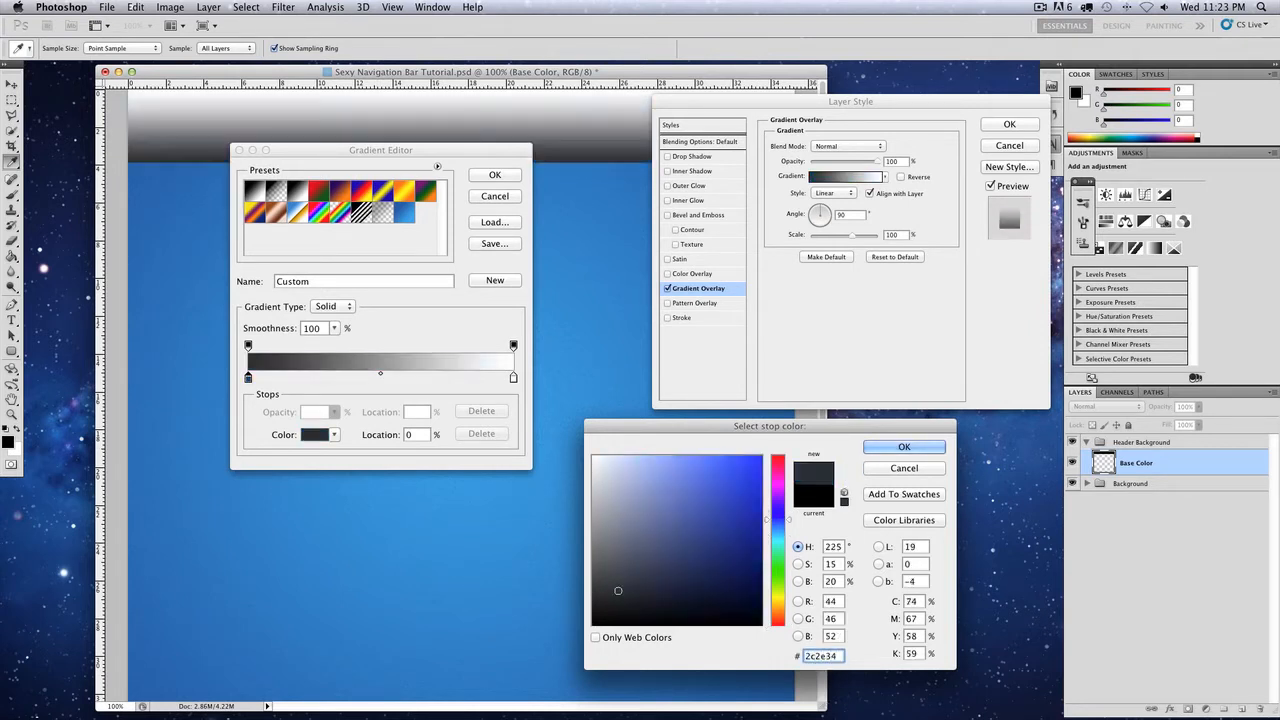
{"action": "key", "text": "Return"}
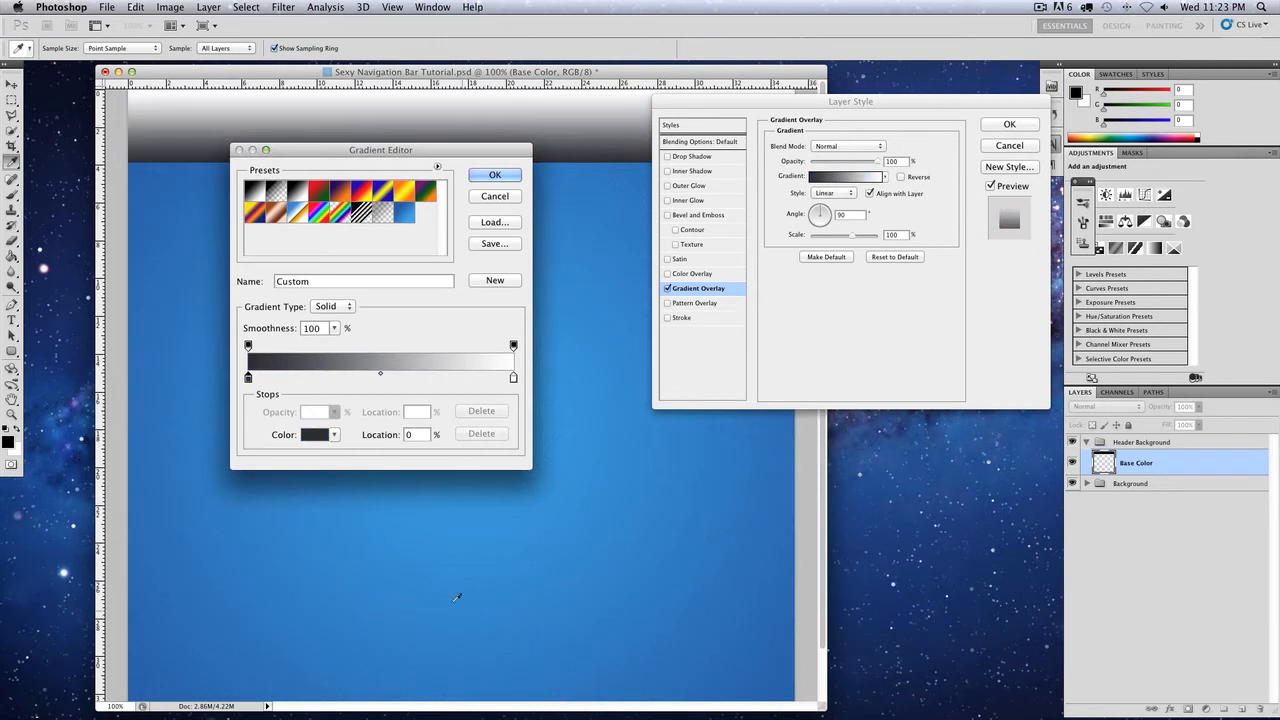
Set the gradient's end colour stop to #353637 and apply the overlay to the Base Color layer
{"action": "left_click", "coordinate": [513, 378]}
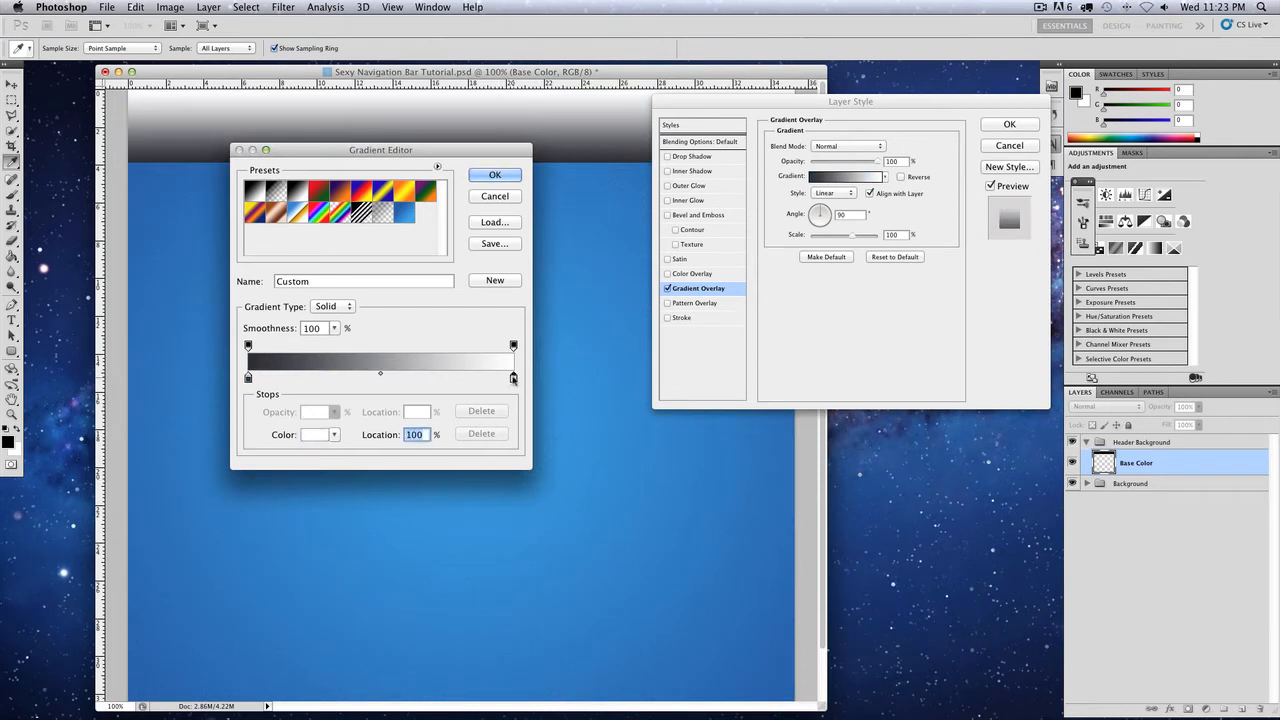
{"action": "left_click", "coordinate": [316, 434]}
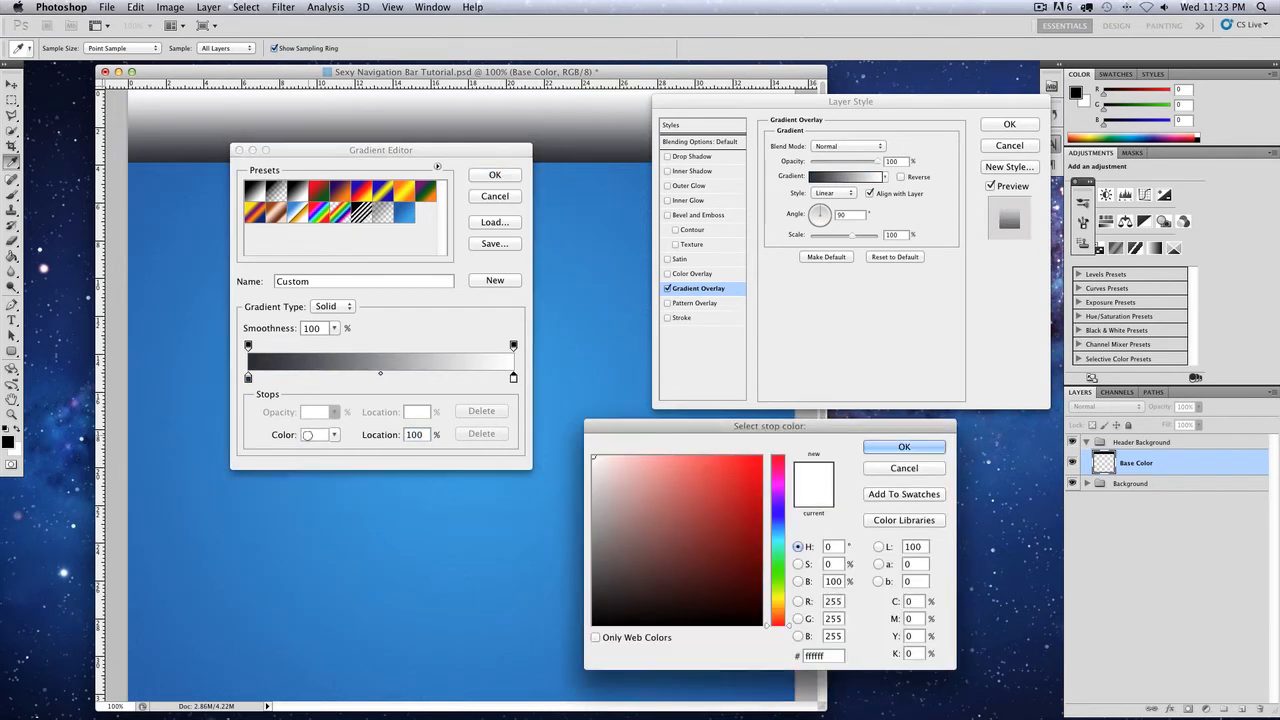
{"action": "left_click", "coordinate": [830, 656]}
{"action": "type", "text": "000353"}
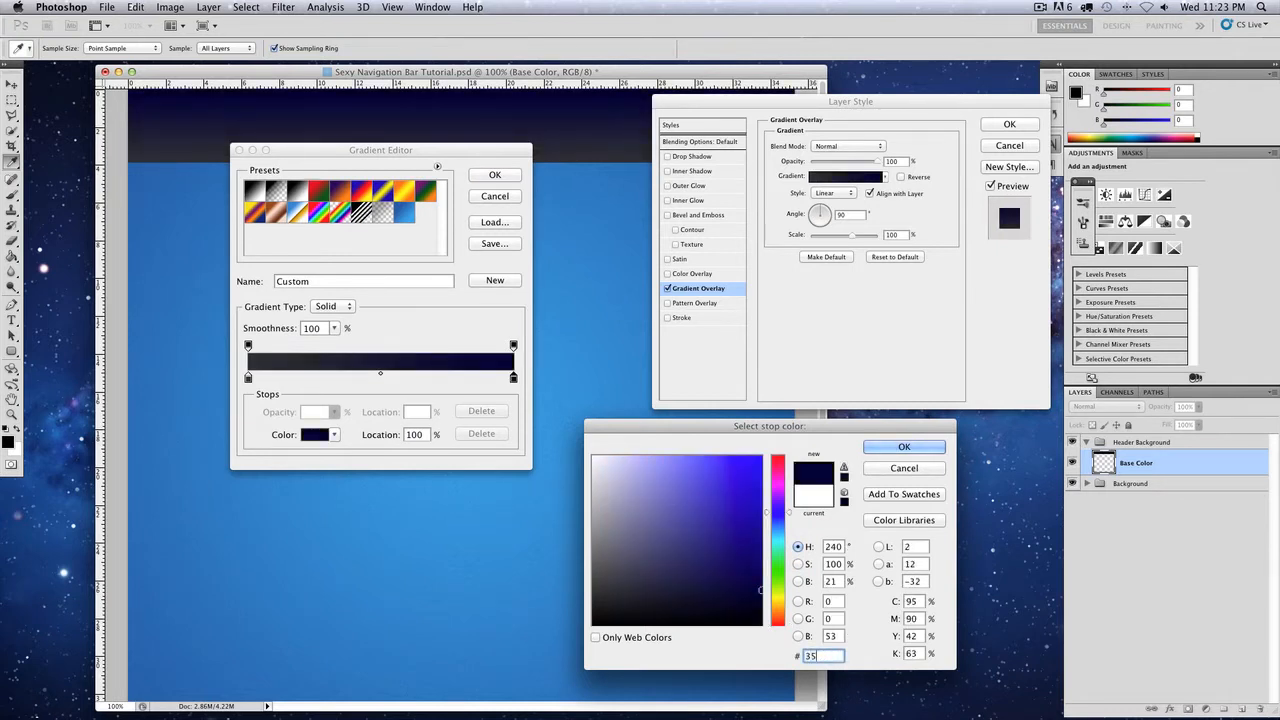
{"action": "type", "text": "63"}
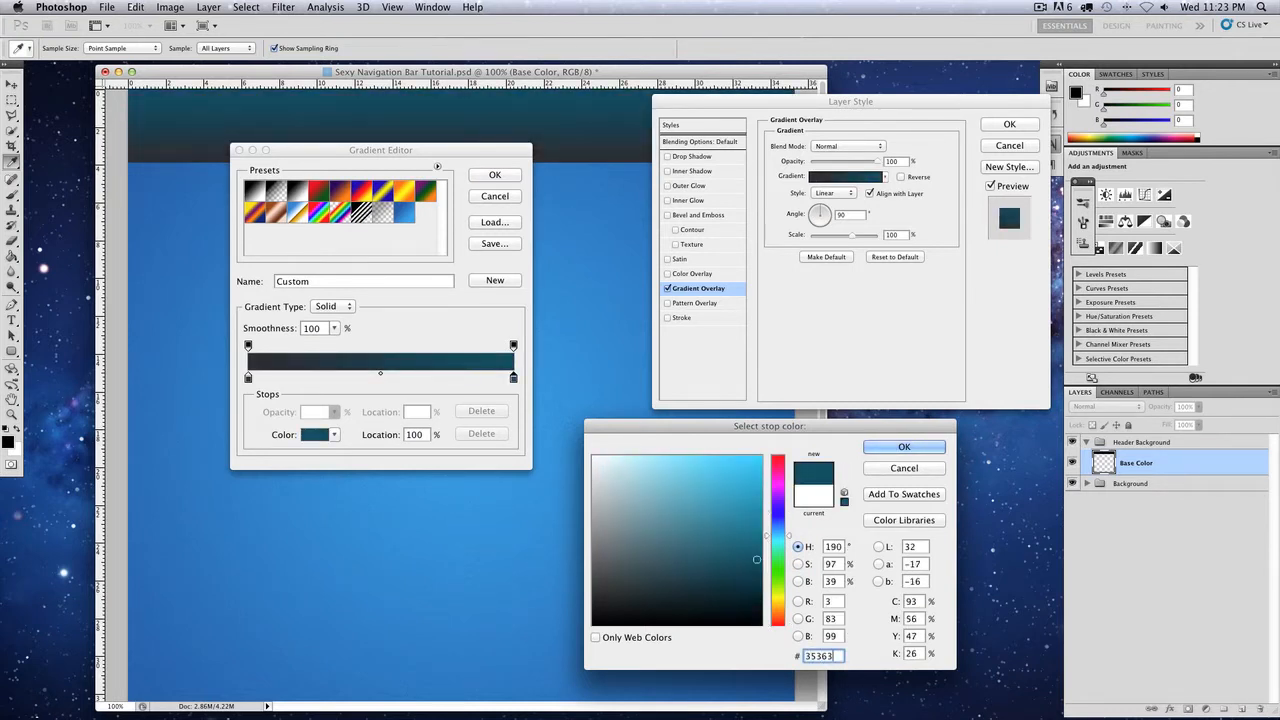
{"action": "type", "text": "7"}
{"action": "key", "text": "Return"}
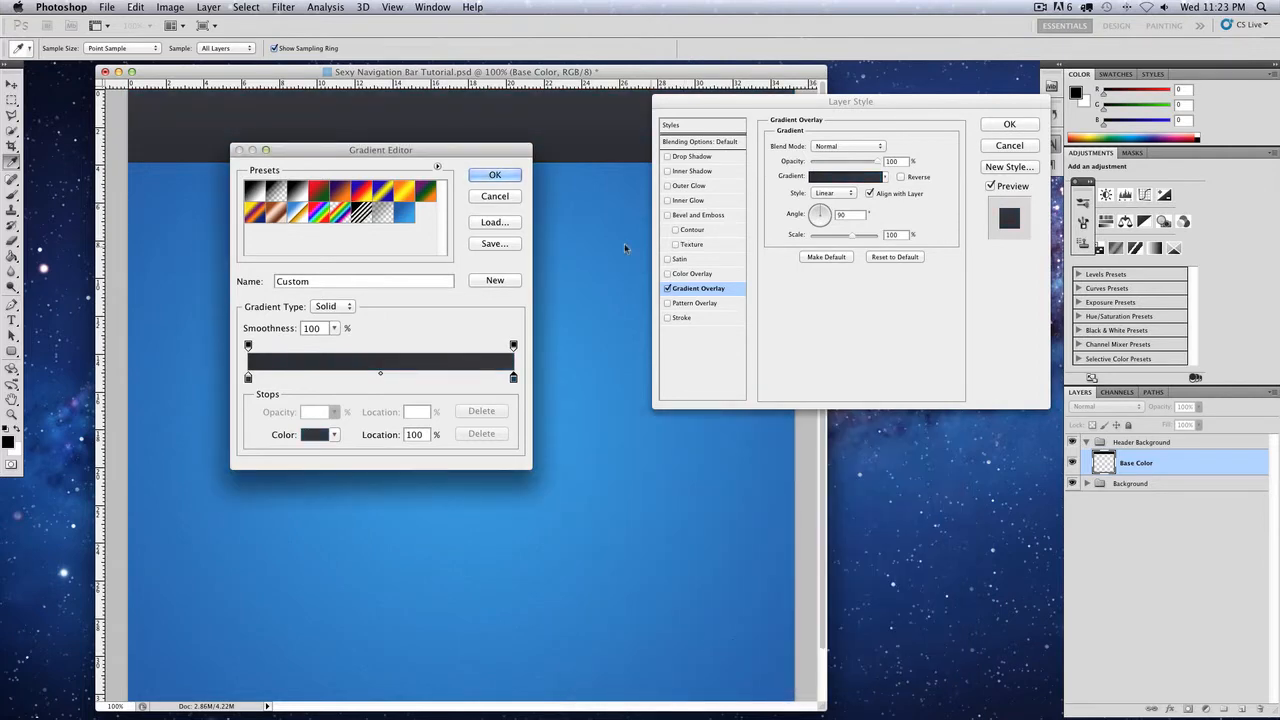
{"action": "left_click", "coordinate": [505, 175]}
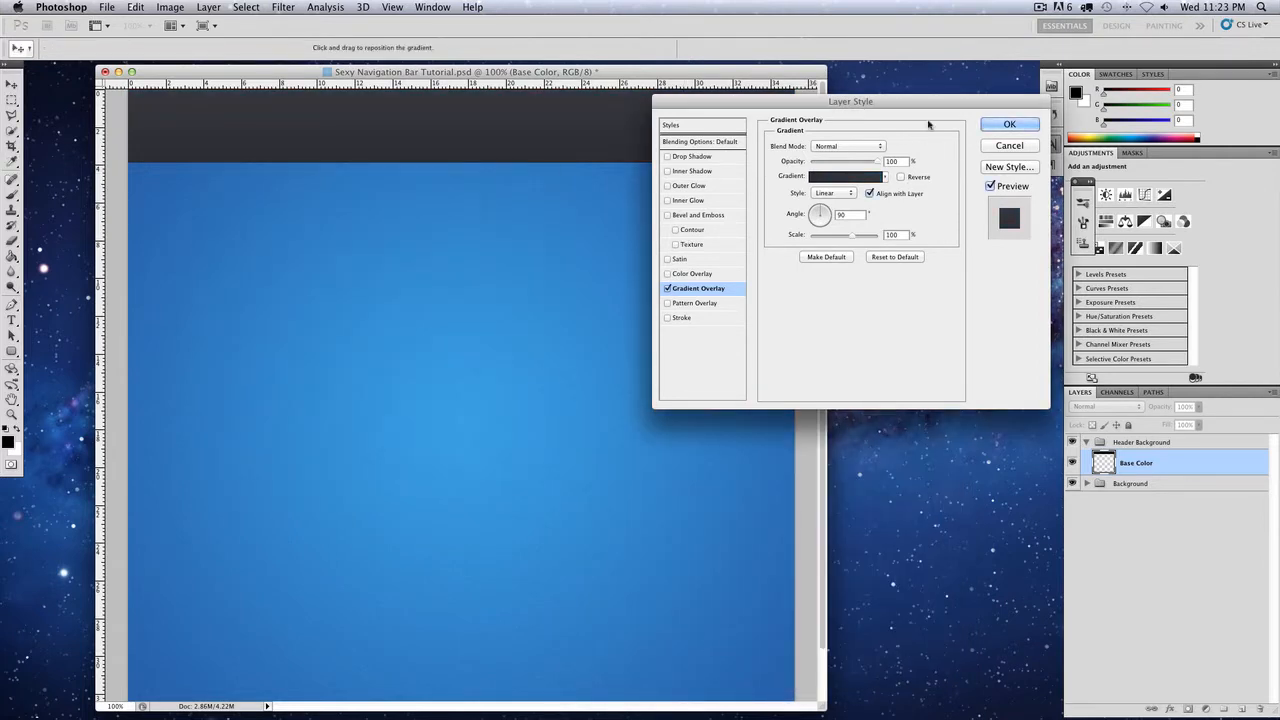
{"action": "left_click_drag", "start_coordinate": [935, 103], "coordinate": [563, 137]}
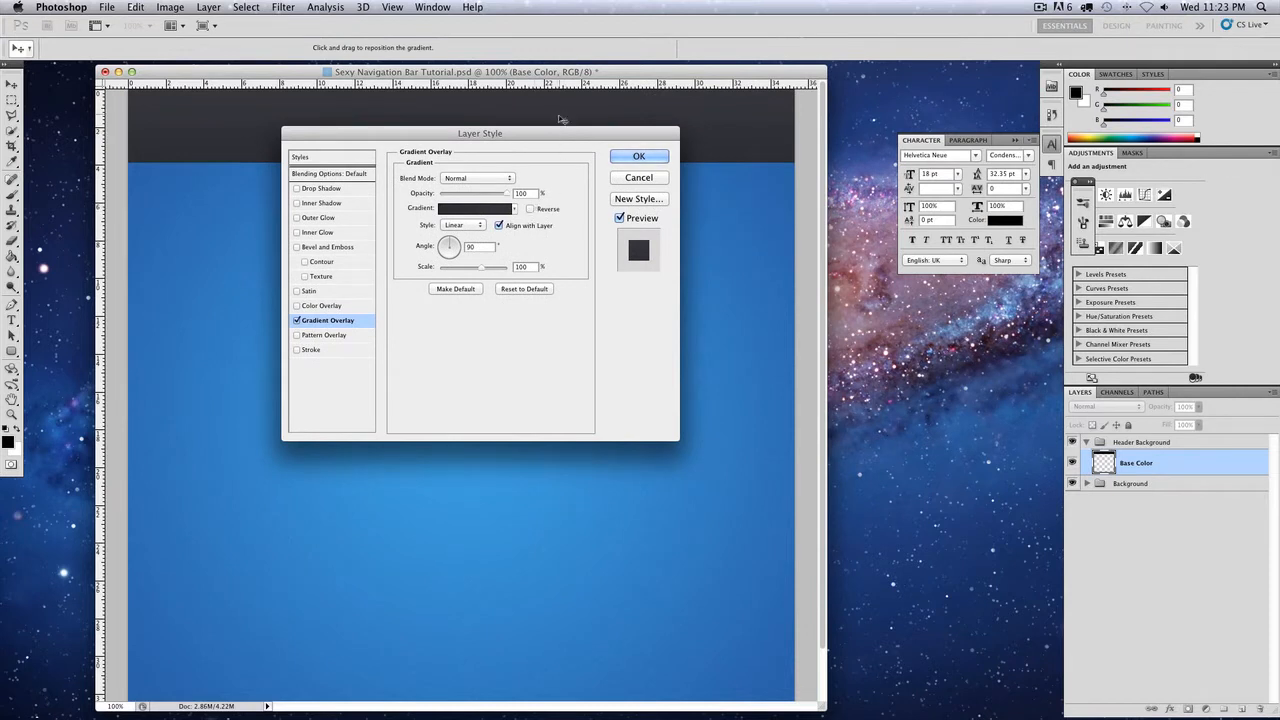
{"action": "left_click_drag", "start_coordinate": [553, 136], "coordinate": [565, 203]}
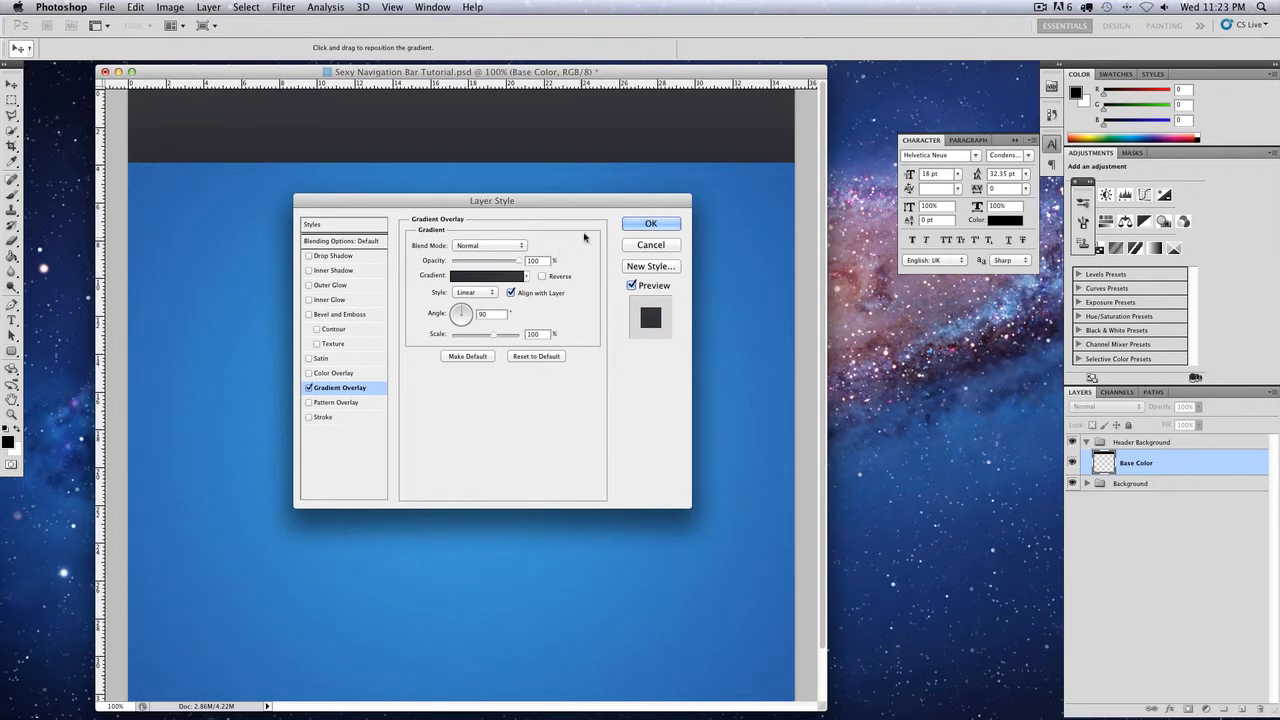
{"action": "left_click_drag", "start_coordinate": [604, 204], "coordinate": [612, 200]}
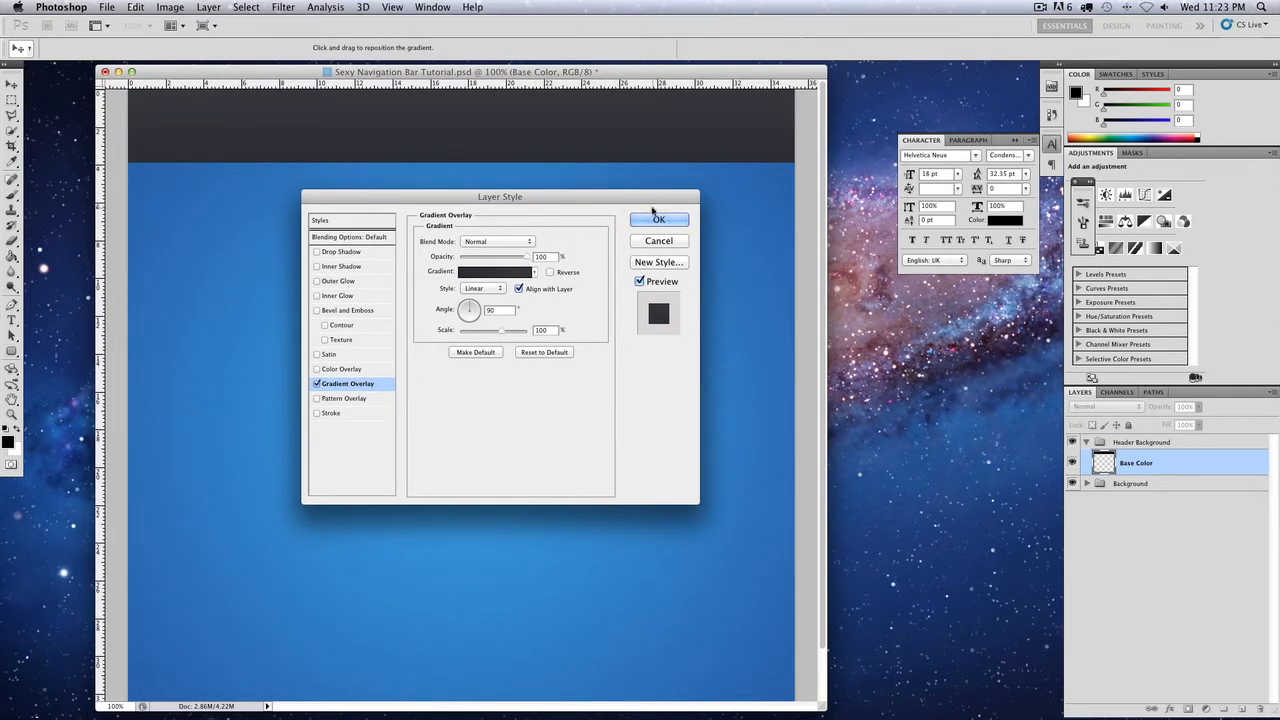
{"action": "left_click", "coordinate": [656, 219]}
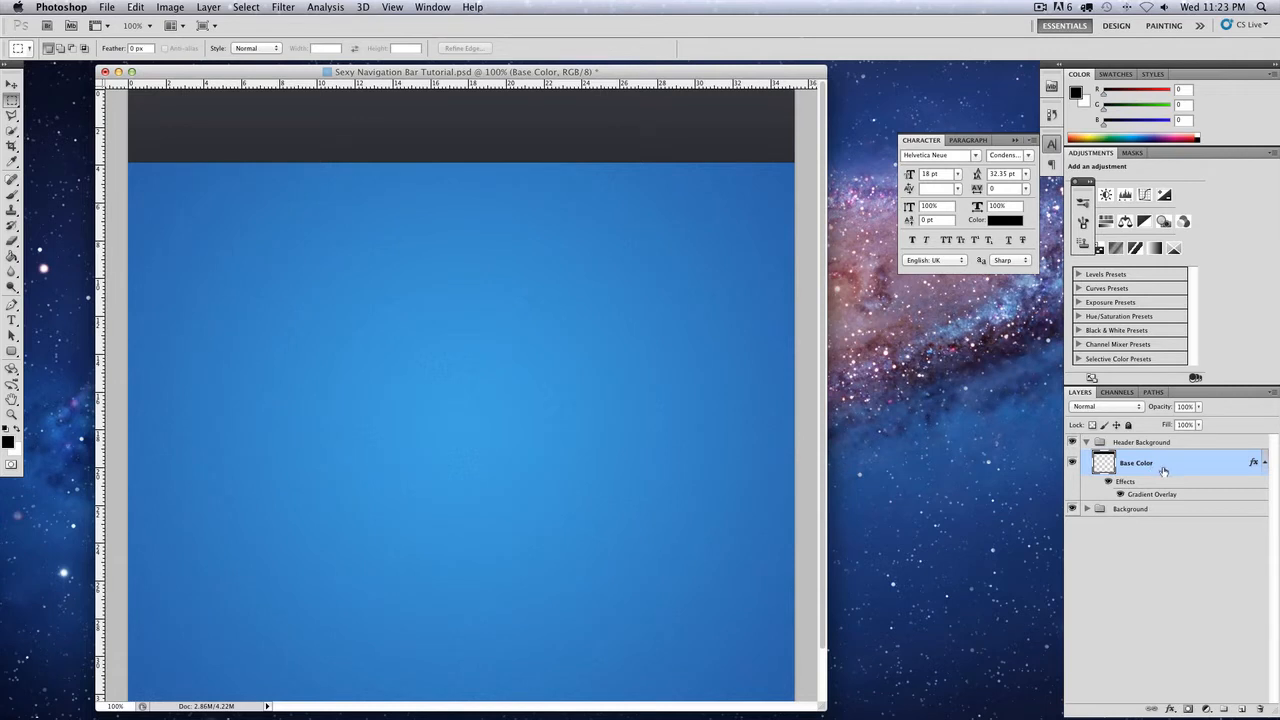
Add a new layer named "Line" above the Base Color layer
{"action": "left_click", "coordinate": [1243, 709]}
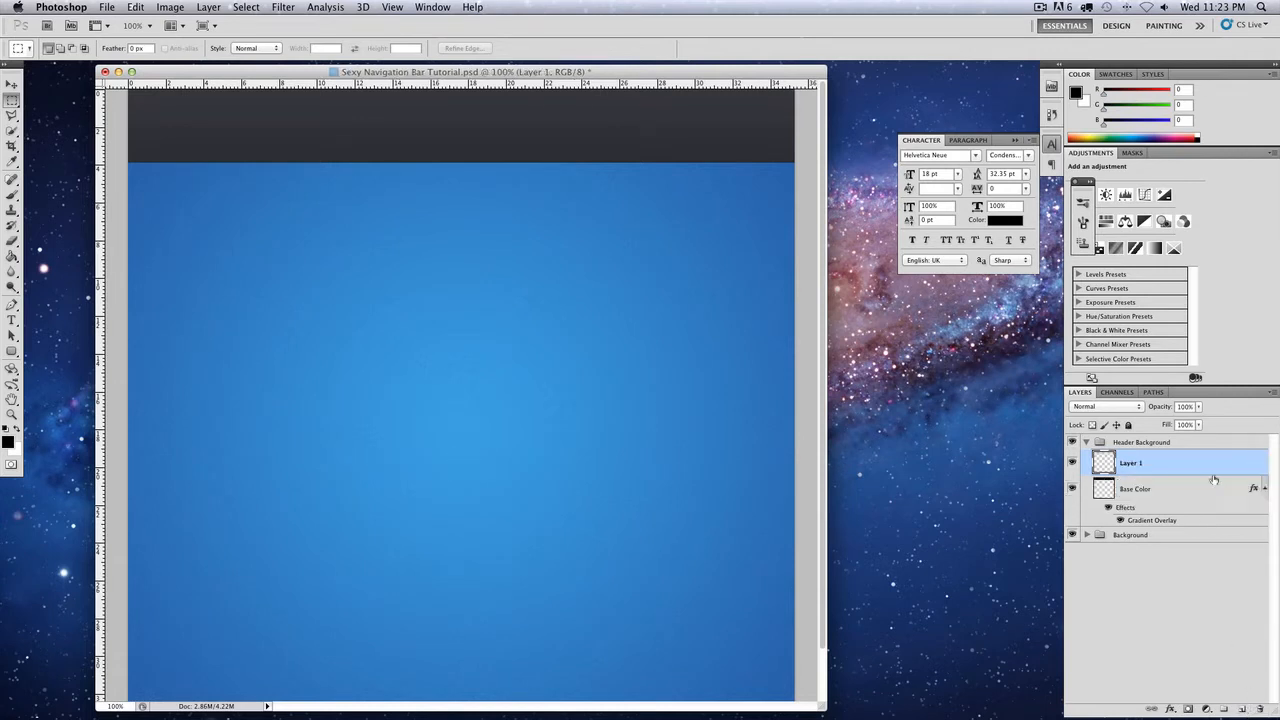
{"action": "double_click", "coordinate": [1131, 464]}
{"action": "key", "text": "Return"}
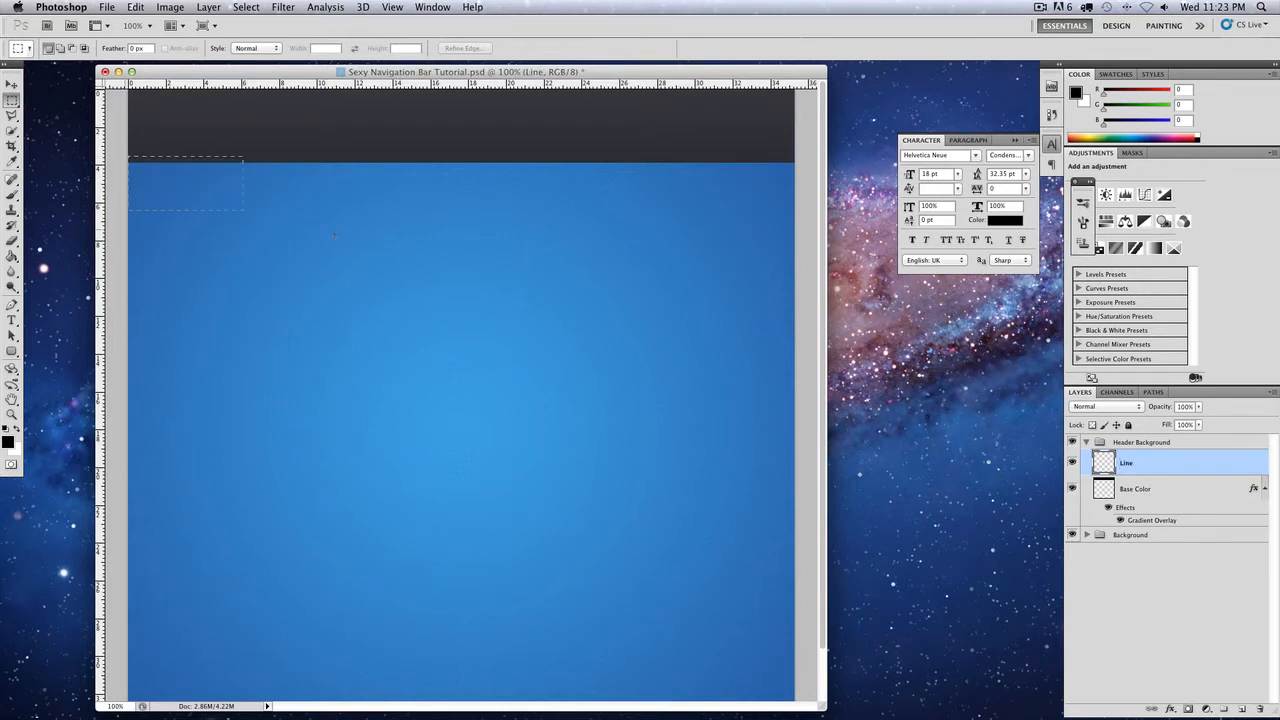
Select a full-width strip overlapping the header's lower edge, fill it with black on the Line layer, and deselect
{"action": "left_click_drag", "start_coordinate": [860, 233], "coordinate": [860, 192]}
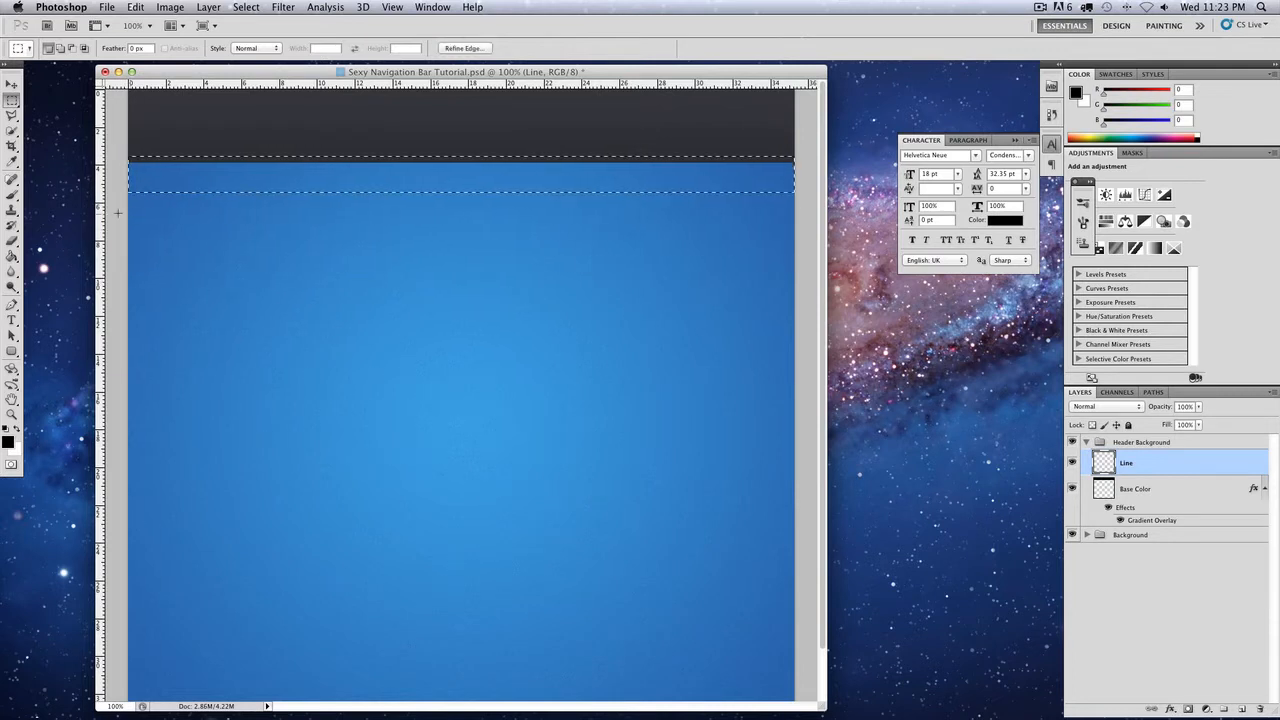
{"action": "left_click", "coordinate": [12, 256]}
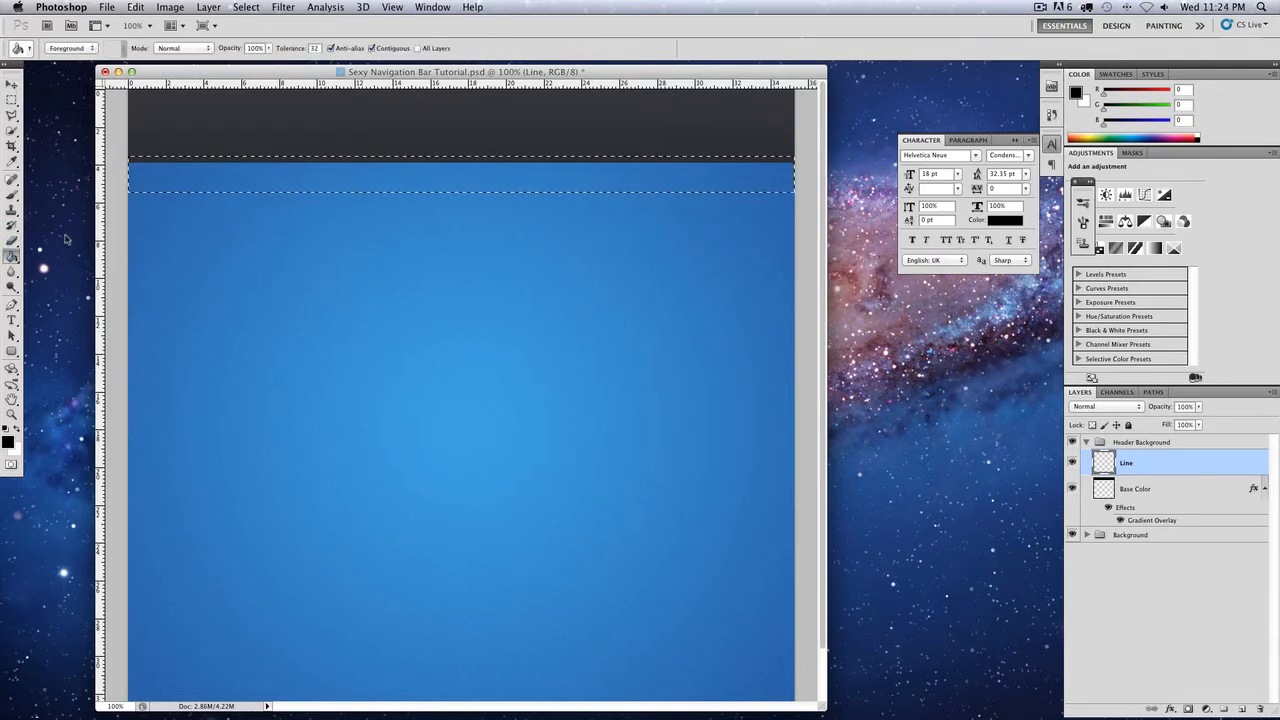
{"action": "left_click", "coordinate": [212, 170]}
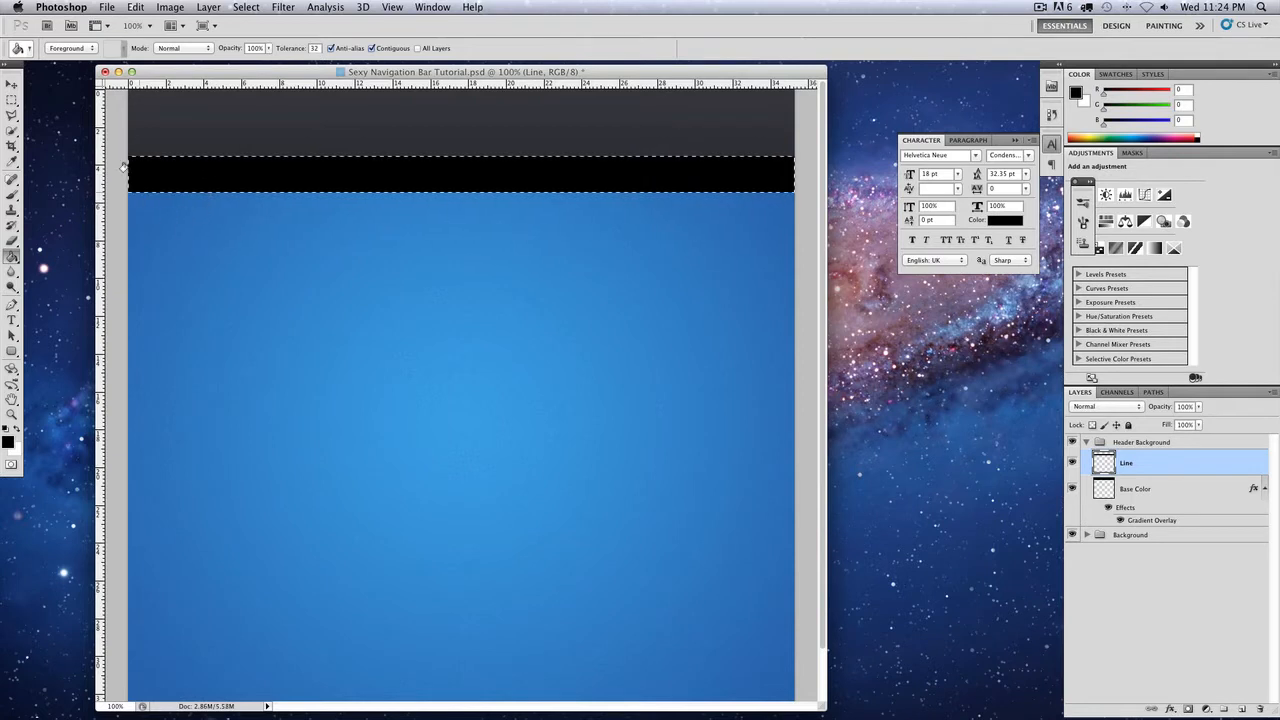
{"action": "left_click", "coordinate": [12, 99]}
{"action": "left_click", "coordinate": [116, 187]}
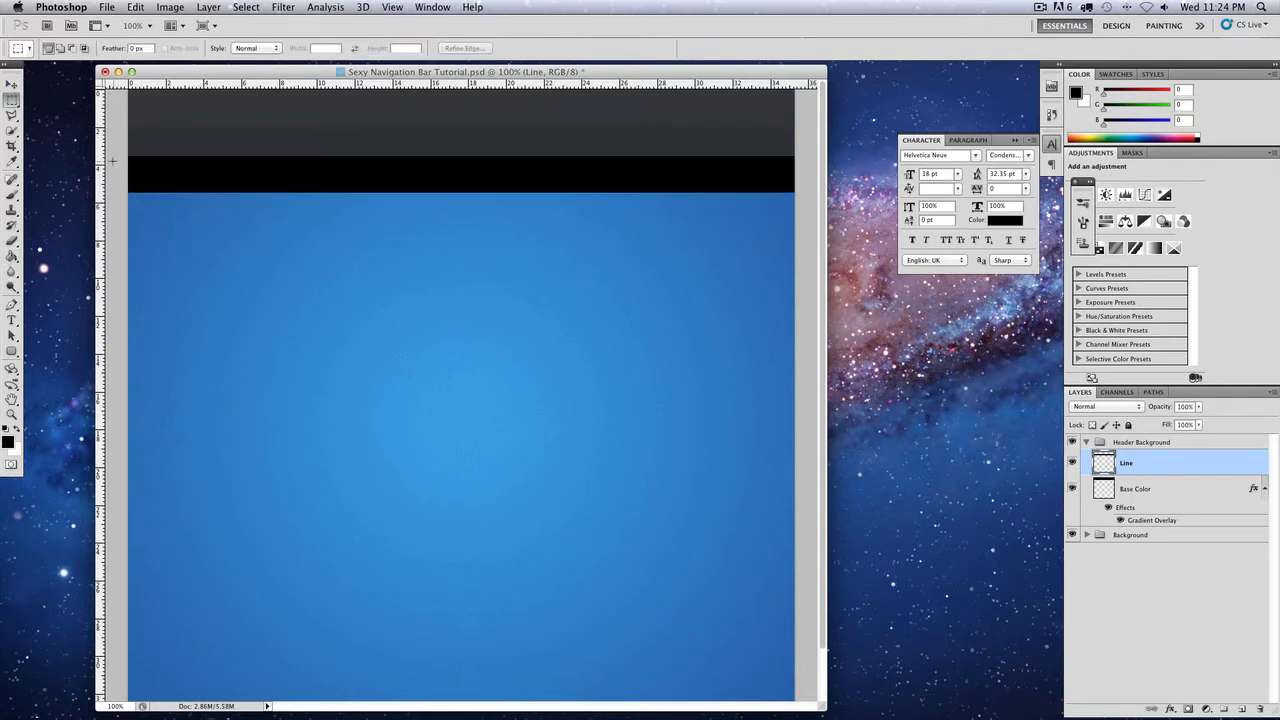
Select the full canvas width from just below the black strip's upper edge, nudging the selection slightly closer to that edge
{"action": "left_click_drag", "start_coordinate": [113, 160], "coordinate": [1195, 321]}
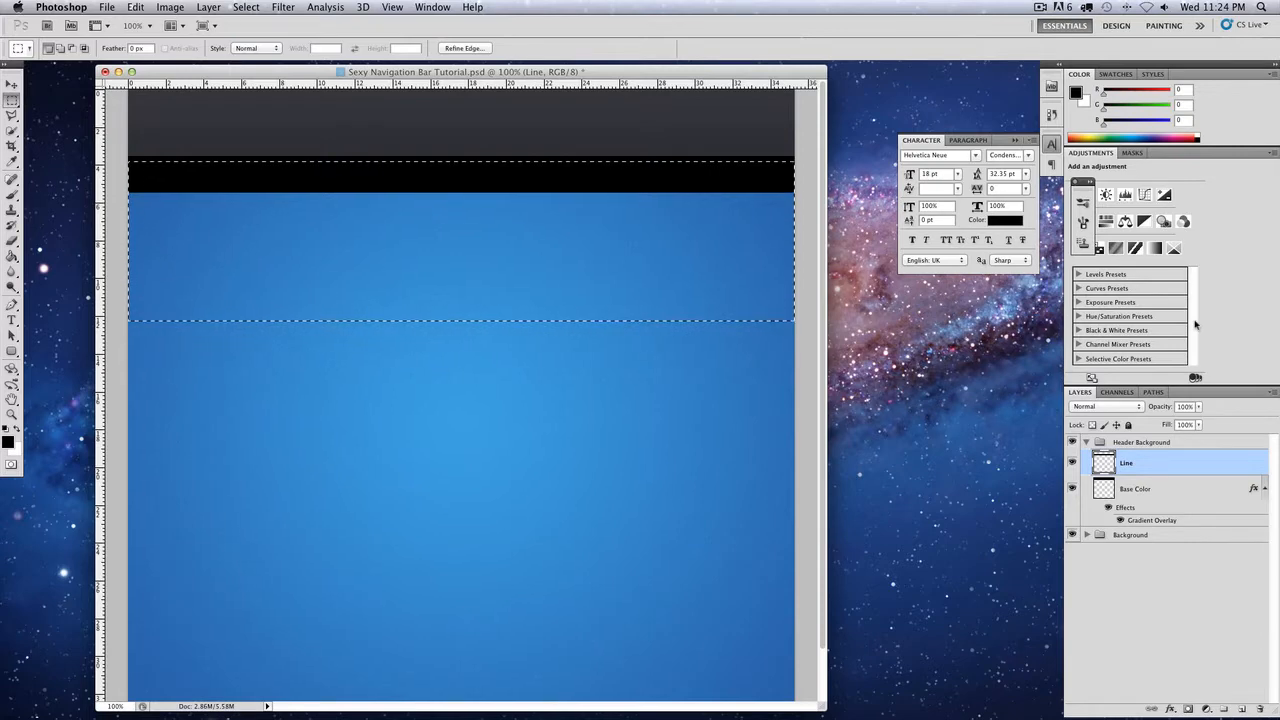
{"action": "key", "text": "super+equal"}
{"action": "scroll", "coordinate": [645, 348], "scroll_direction": "up", "scroll_amount": 5}
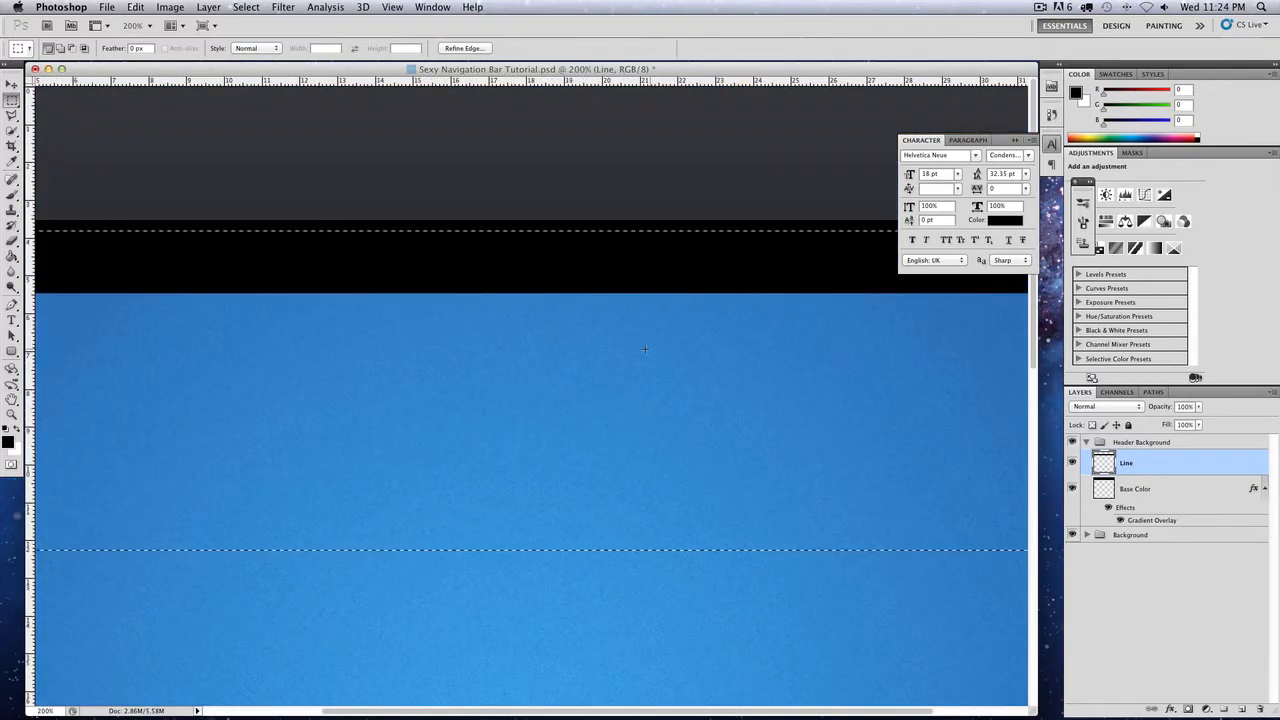
{"action": "key", "text": "Up"}
{"action": "key", "text": "Up"}
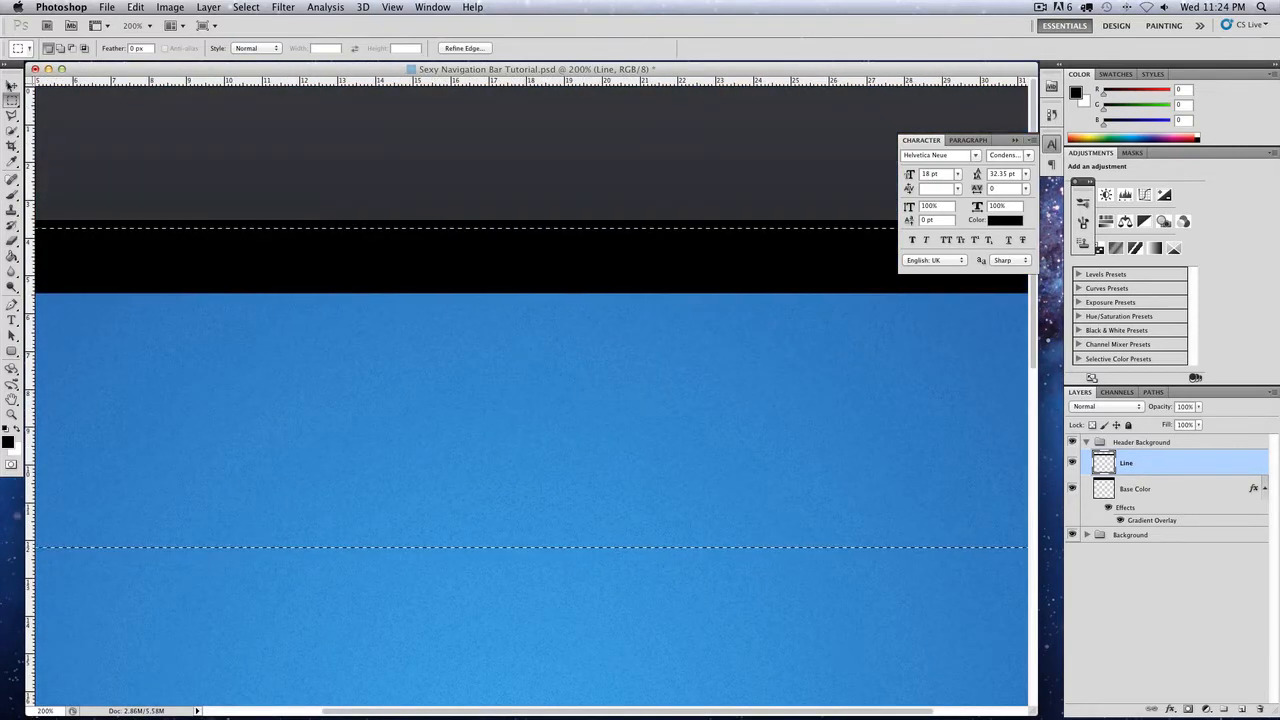
Move the selected part of the black strip slightly up and delete it, leaving only a thin black line on the Line layer
{"action": "left_click", "coordinate": [8, 86]}
{"action": "key", "text": "Up"}
{"action": "key", "text": "Up"}
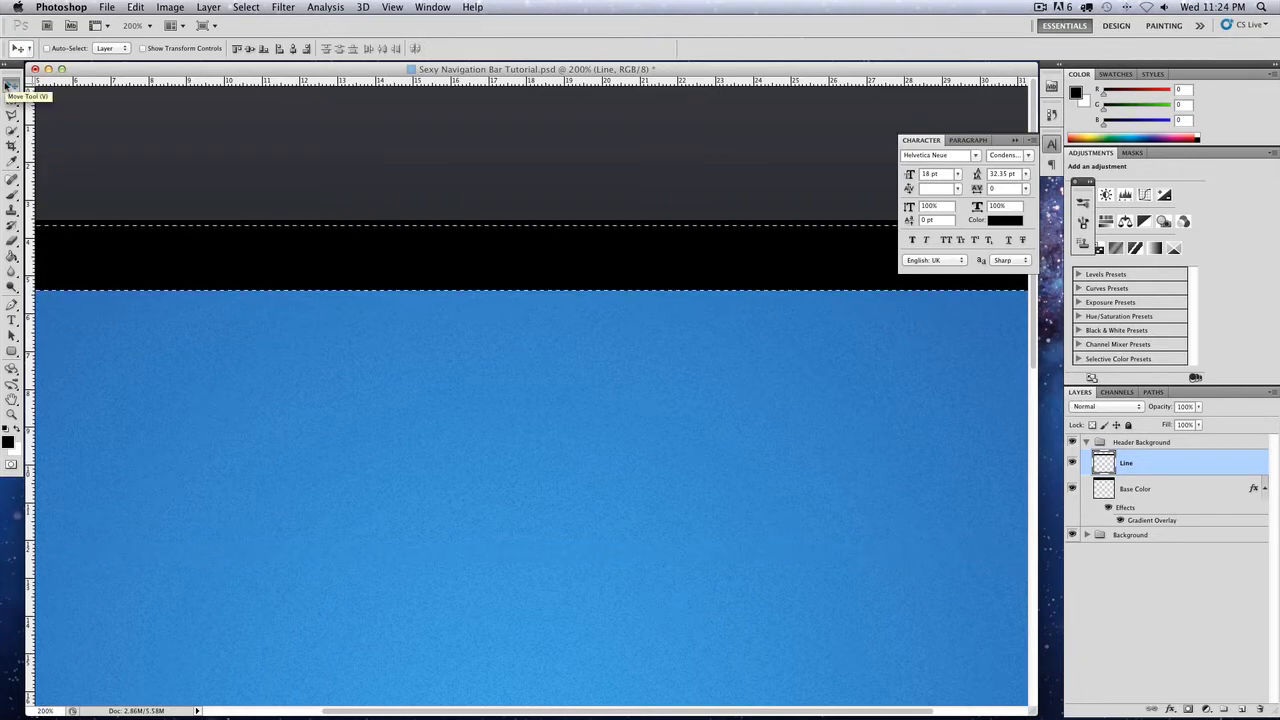
{"action": "key", "text": "Delete"}
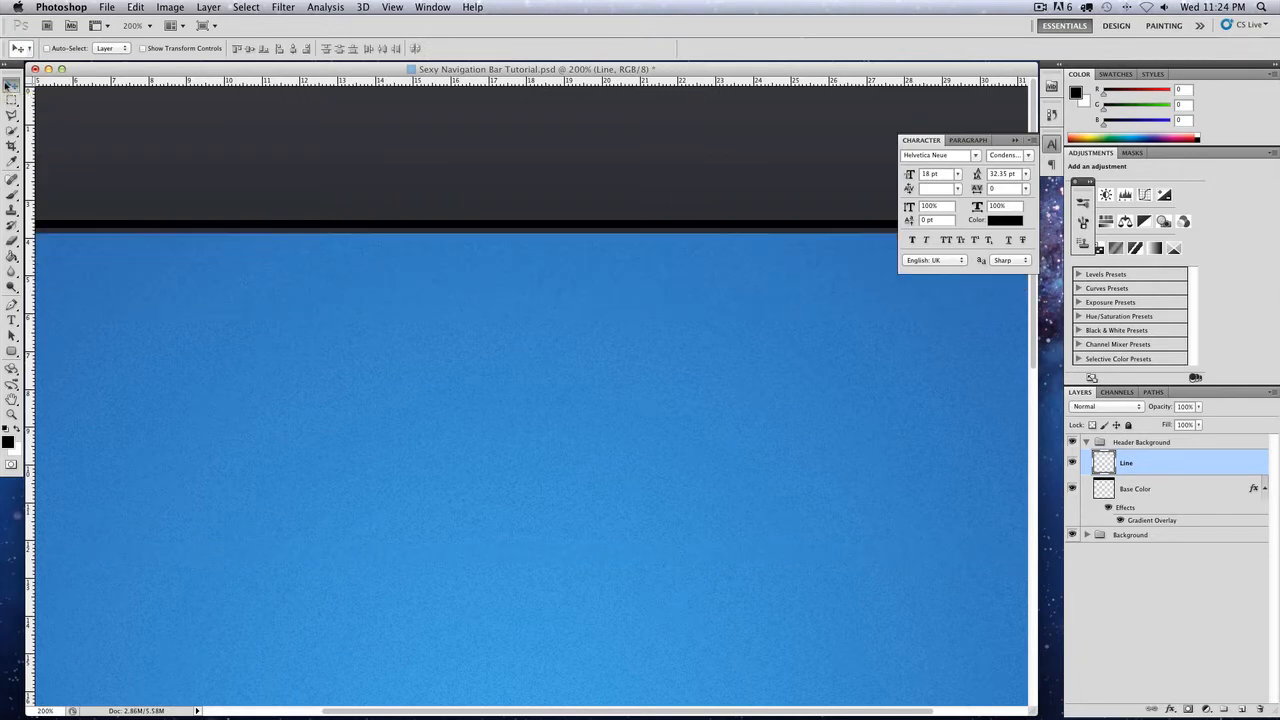
{"action": "key", "text": "Up"}
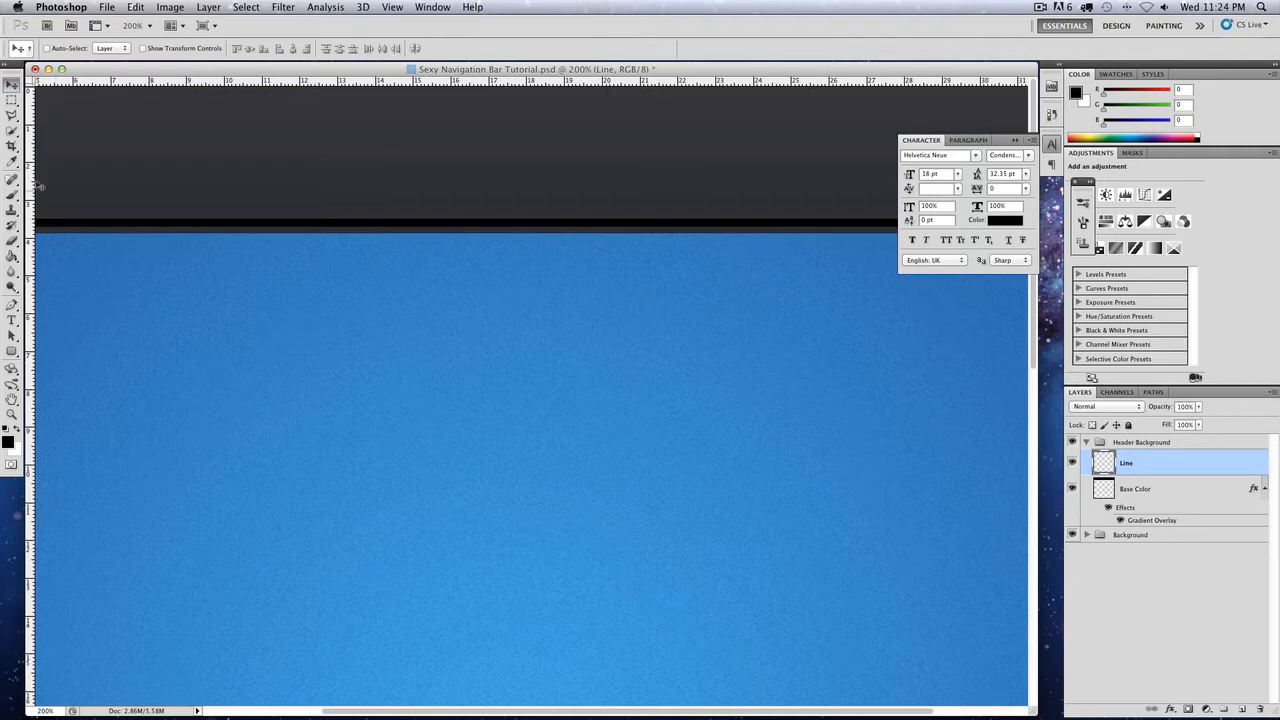
Select the lower part of the black line up to the canvas's right edge, delete it to thin the line, and deselect
{"action": "left_click", "coordinate": [12, 100]}
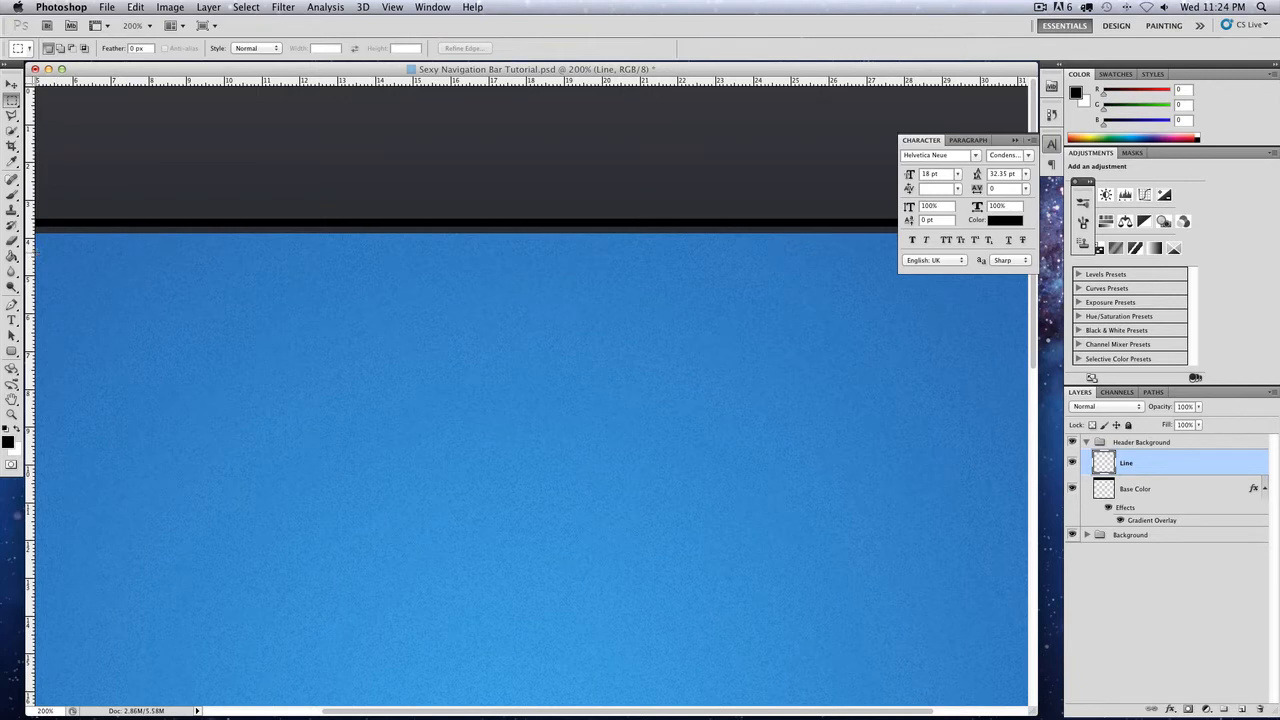
{"action": "left_click_drag", "start_coordinate": [264, 216], "coordinate": [1278, 223]}
{"action": "key", "text": "super+plus"}
{"action": "key", "text": "super+plus"}
{"action": "scroll", "coordinate": [625, 247], "scroll_direction": "up", "scroll_amount": 5}
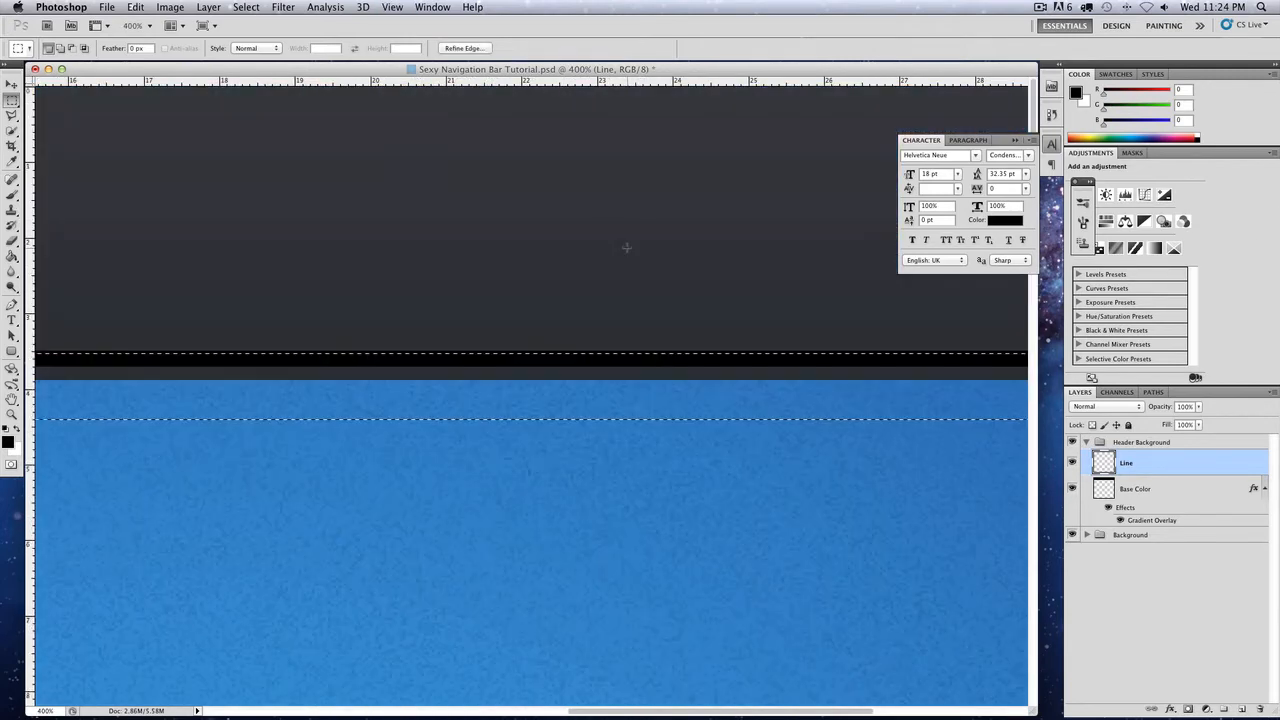
{"action": "key", "text": "Delete"}
{"action": "key", "text": "super+d"}
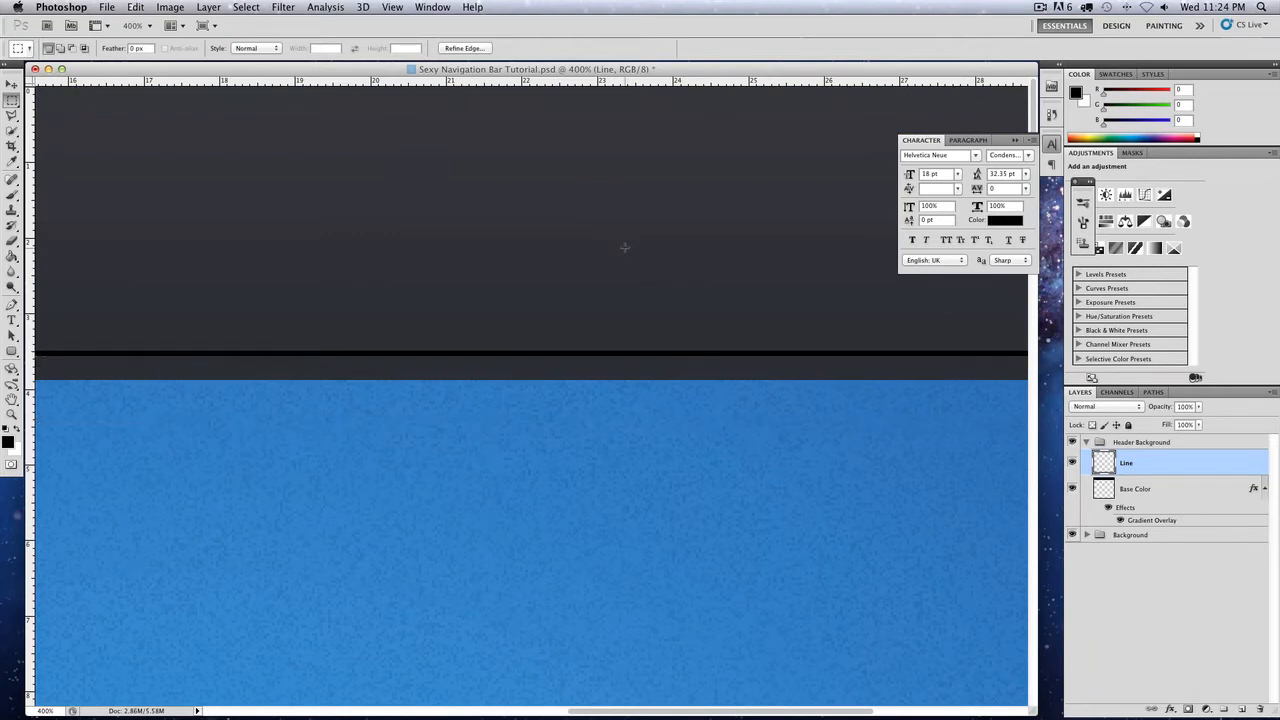
Select the thicker leftover part at the black line's left end and delete it to even out the line's thickness
{"action": "scroll", "coordinate": [290, 427], "scroll_direction": "left", "scroll_amount": 9}
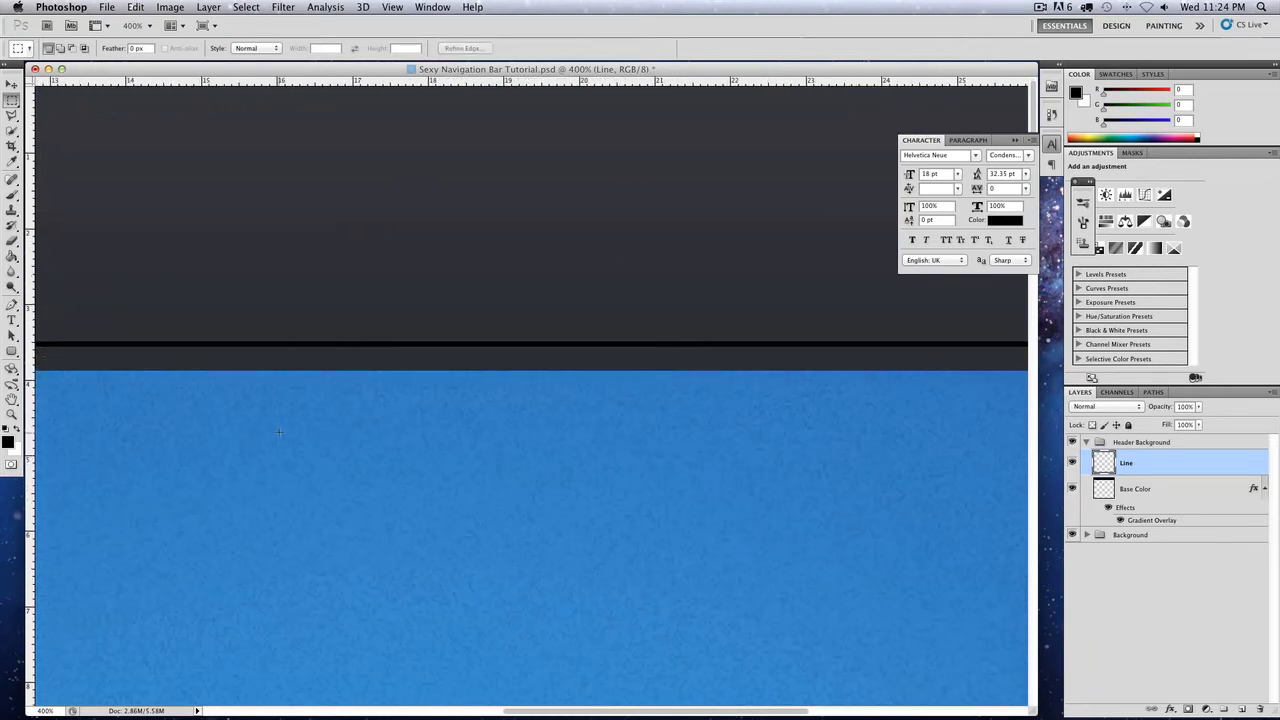
{"action": "scroll", "coordinate": [290, 427], "scroll_direction": "down", "scroll_amount": 3}
{"action": "scroll", "coordinate": [290, 427], "scroll_direction": "down", "scroll_amount": 3}
{"action": "scroll", "coordinate": [290, 427], "scroll_direction": "left", "scroll_amount": 5}
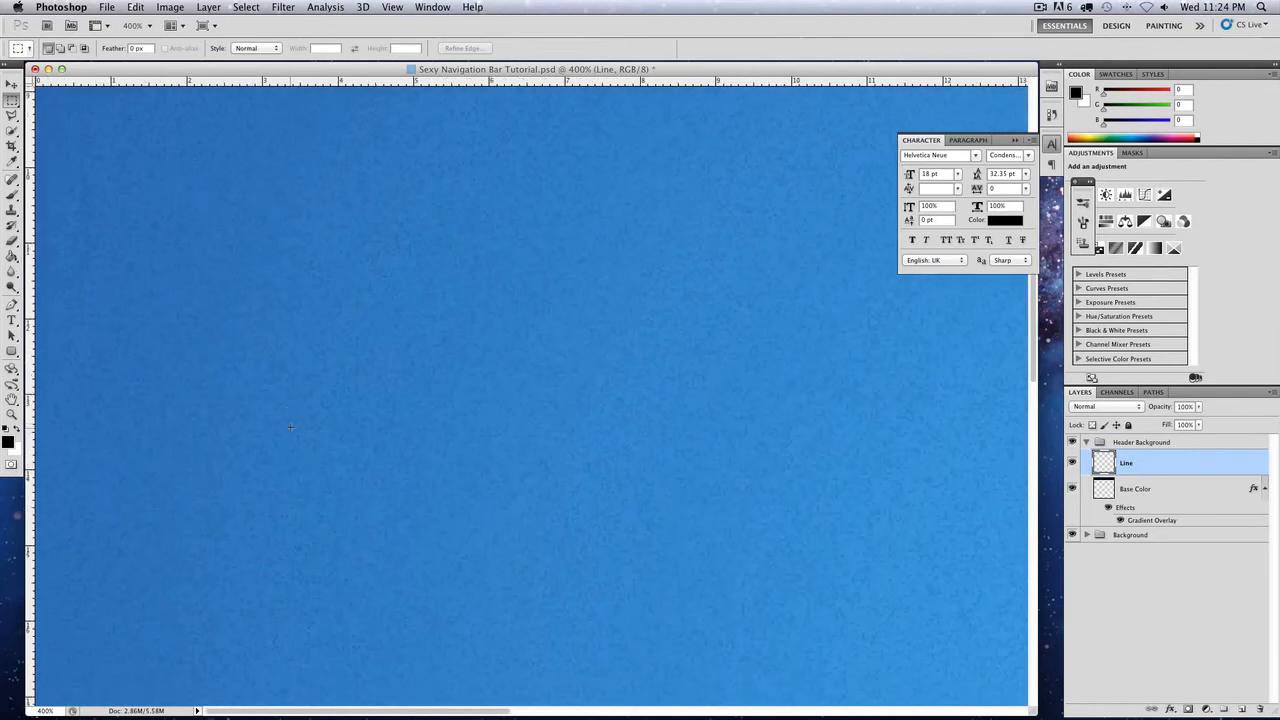
{"action": "scroll", "coordinate": [290, 427], "scroll_direction": "up", "scroll_amount": 6}
{"action": "scroll", "coordinate": [290, 427], "scroll_direction": "left", "scroll_amount": 2}
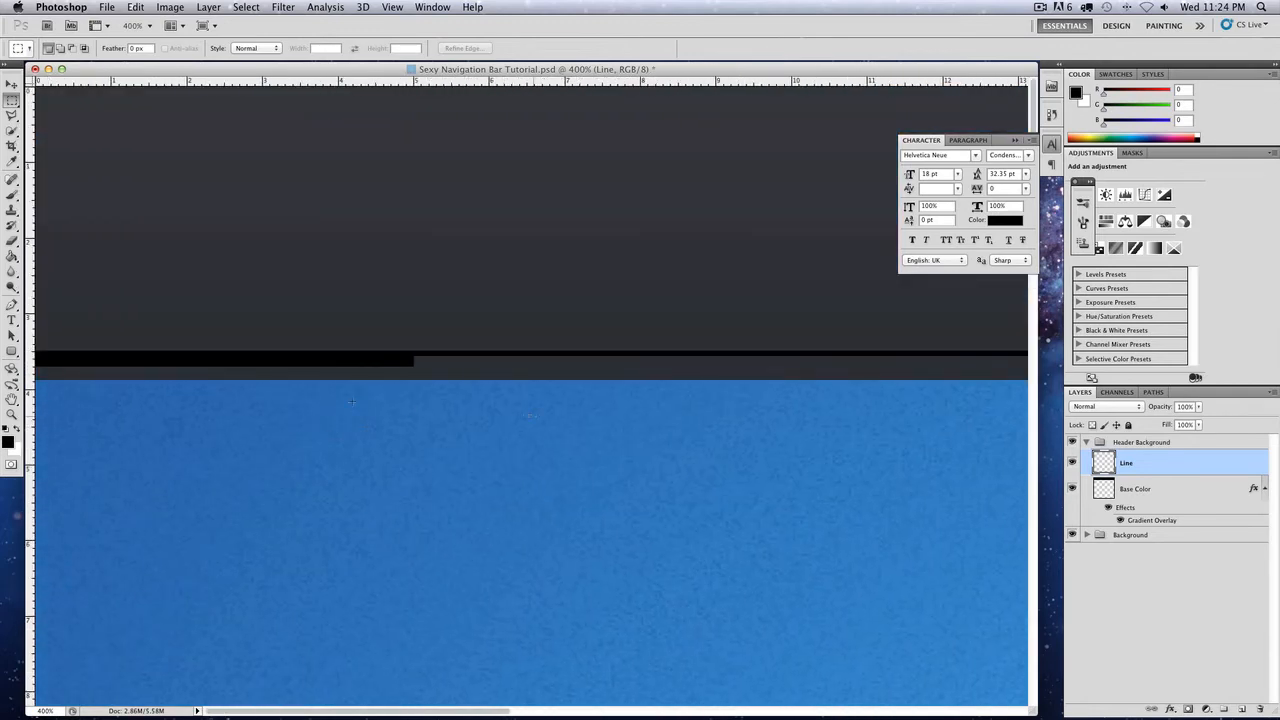
{"action": "left_click_drag", "start_coordinate": [37, 369], "coordinate": [536, 419]}
{"action": "key", "text": "Delete"}
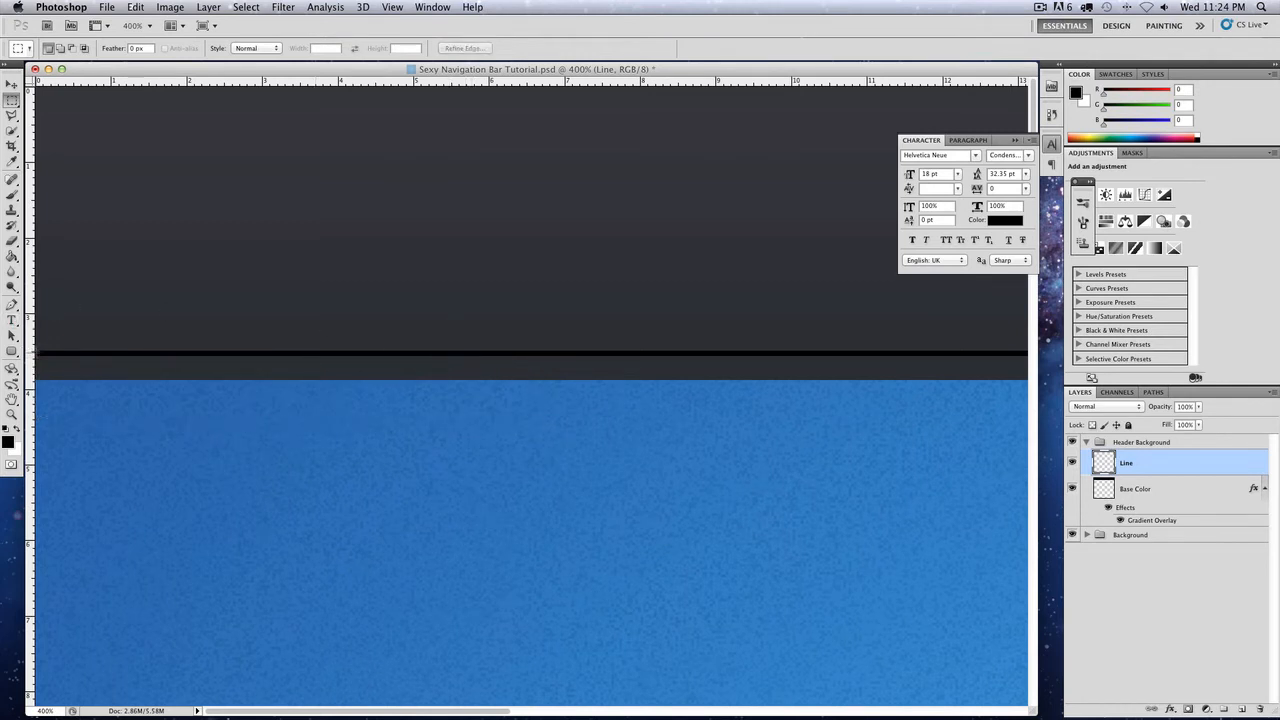
Select the lower half of the black line across the full canvas width and set the foreground colour to #25272a
{"action": "scroll", "coordinate": [640, 322], "scroll_direction": "right", "scroll_amount": 10}
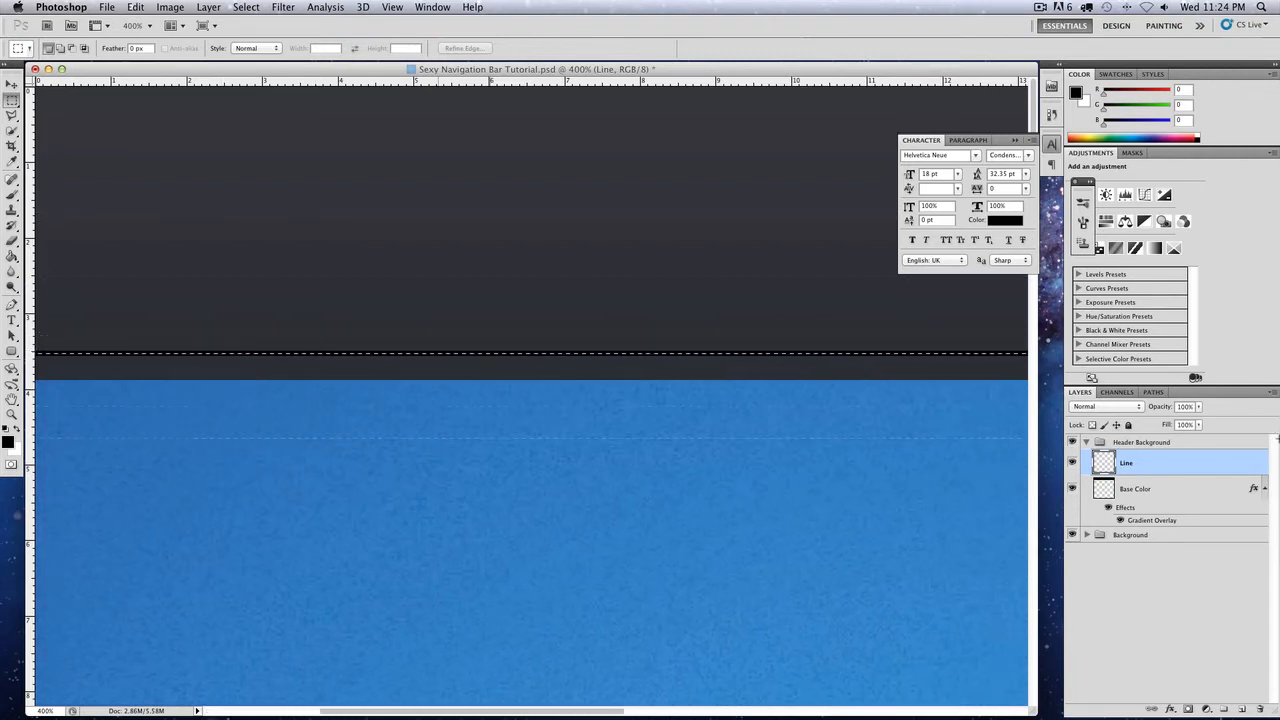
{"action": "scroll", "coordinate": [532, 394], "scroll_direction": "right", "scroll_amount": 10}
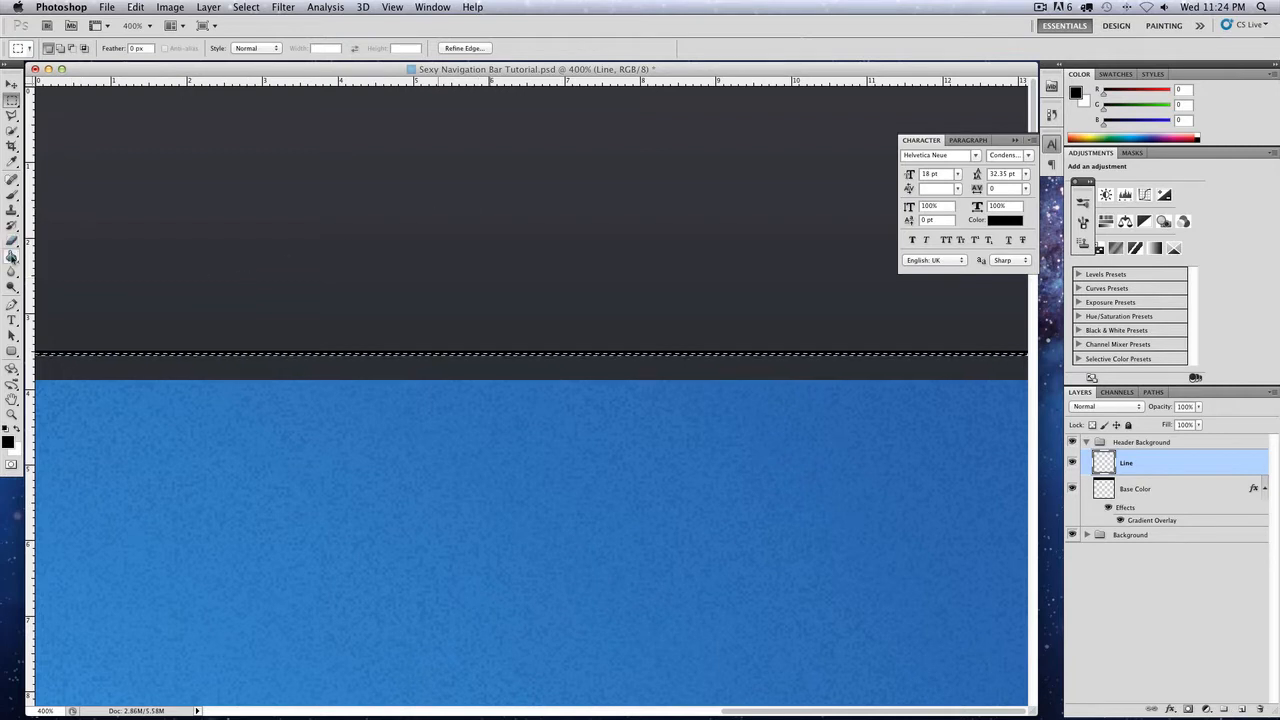
{"action": "left_click", "coordinate": [8, 441]}
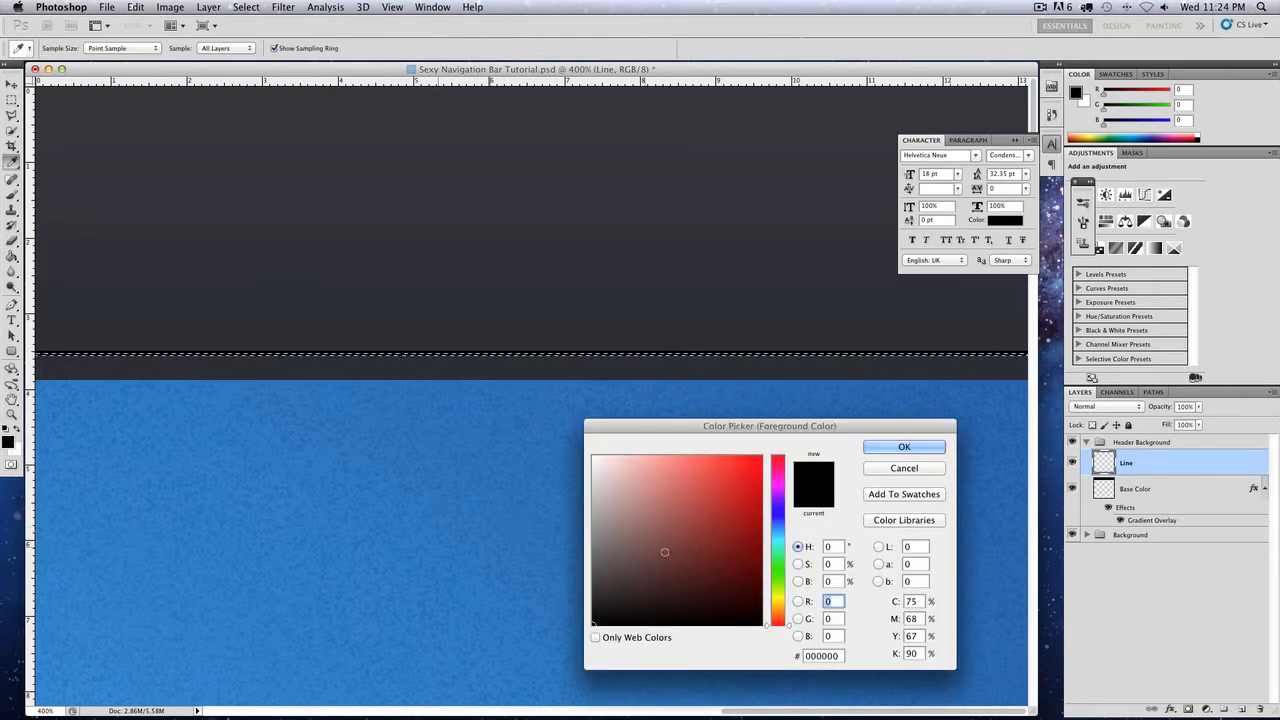
{"action": "double_click", "coordinate": [822, 655]}
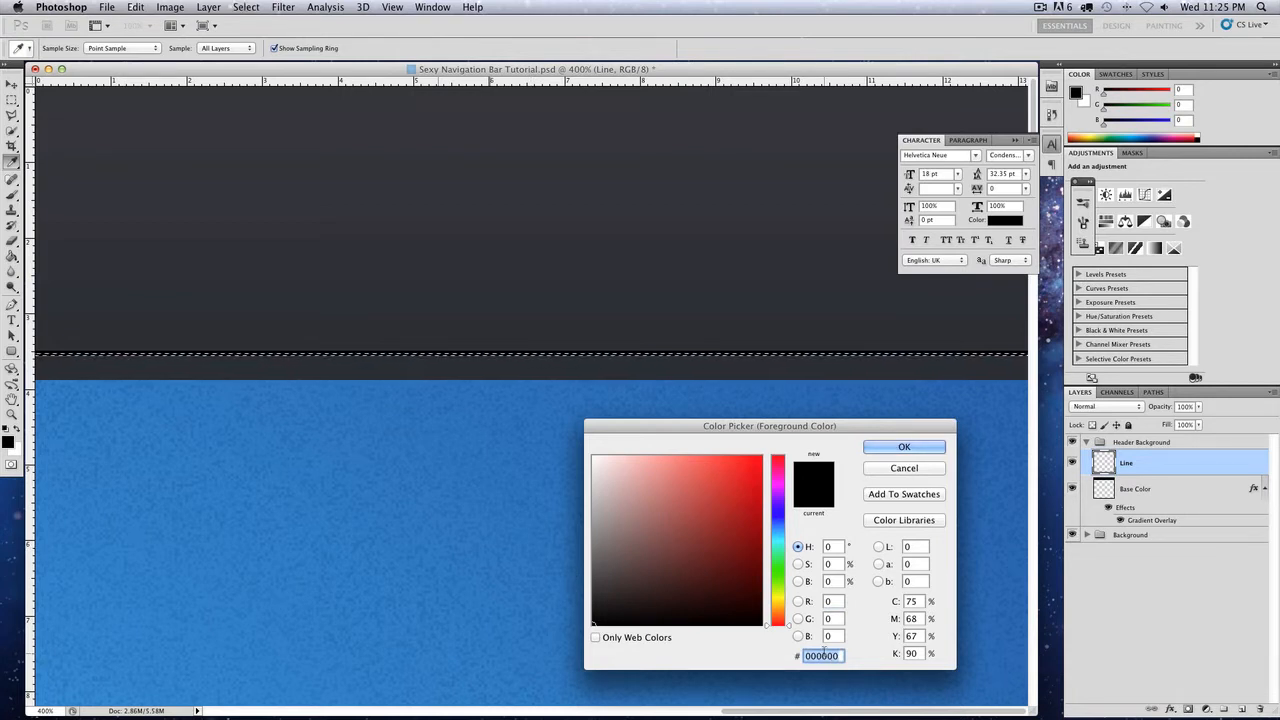
{"action": "type", "text": "252"}
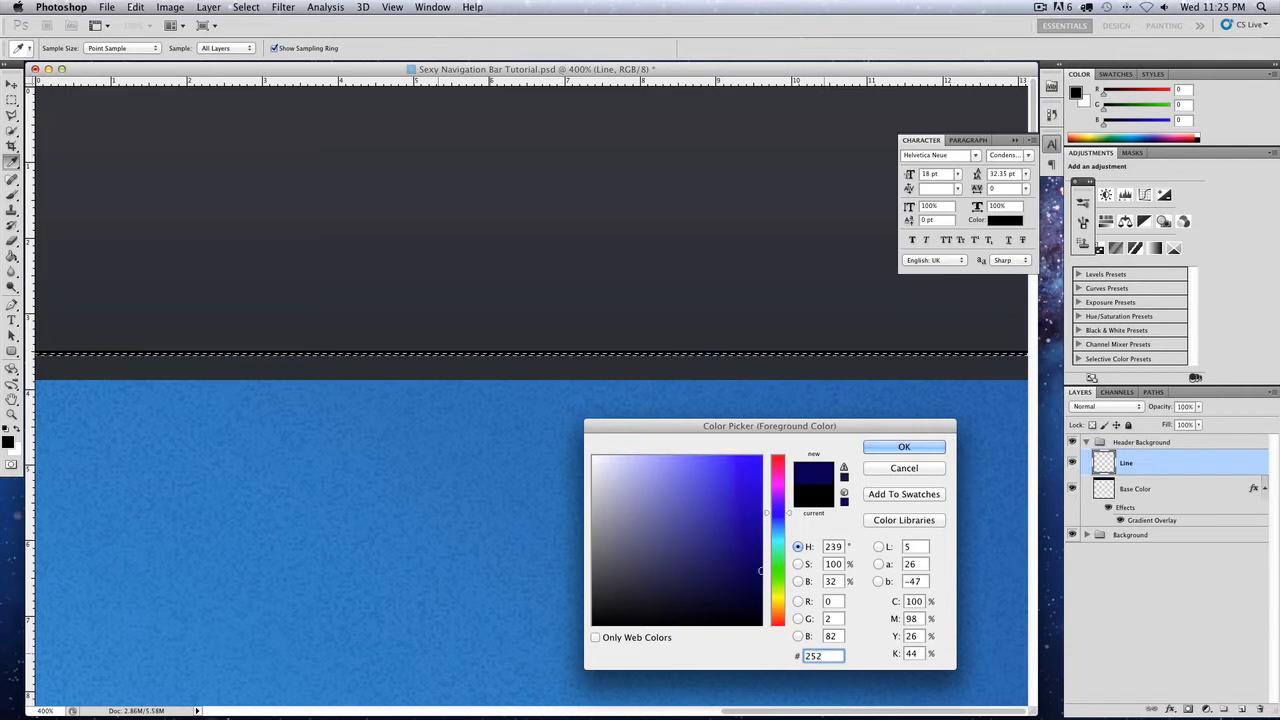
{"action": "type", "text": "72a"}
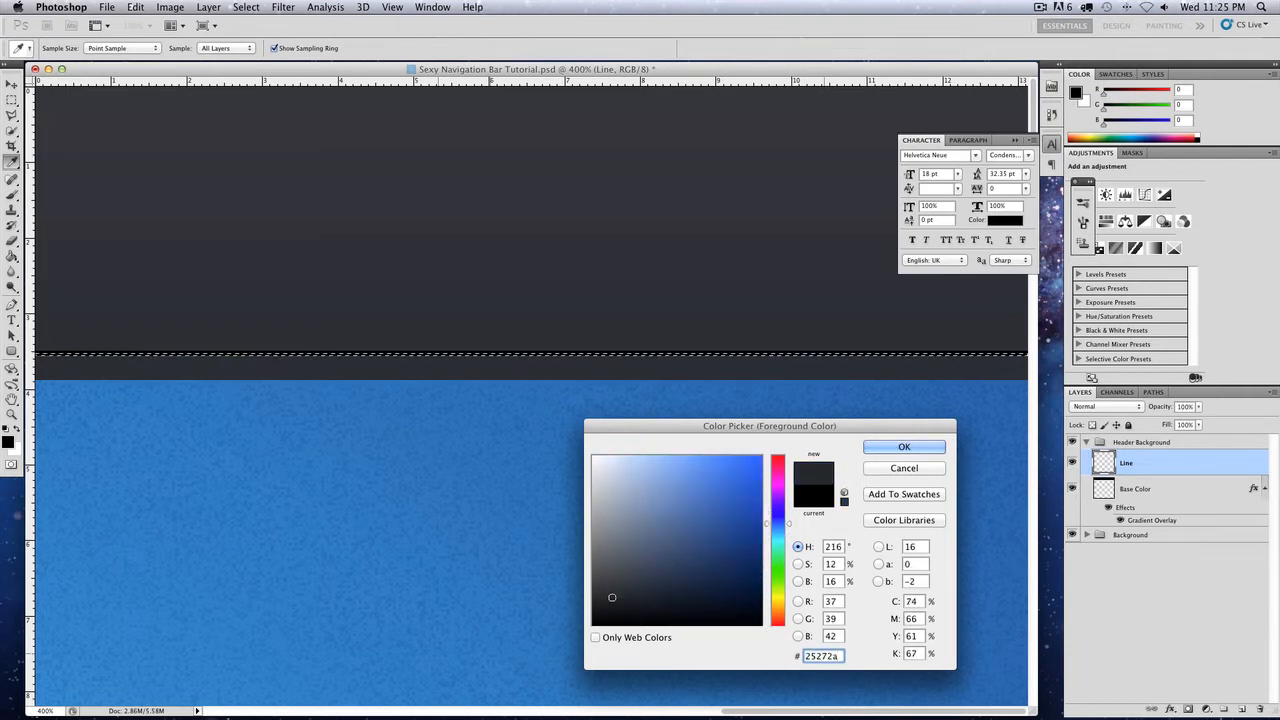
{"action": "key", "text": "Return"}
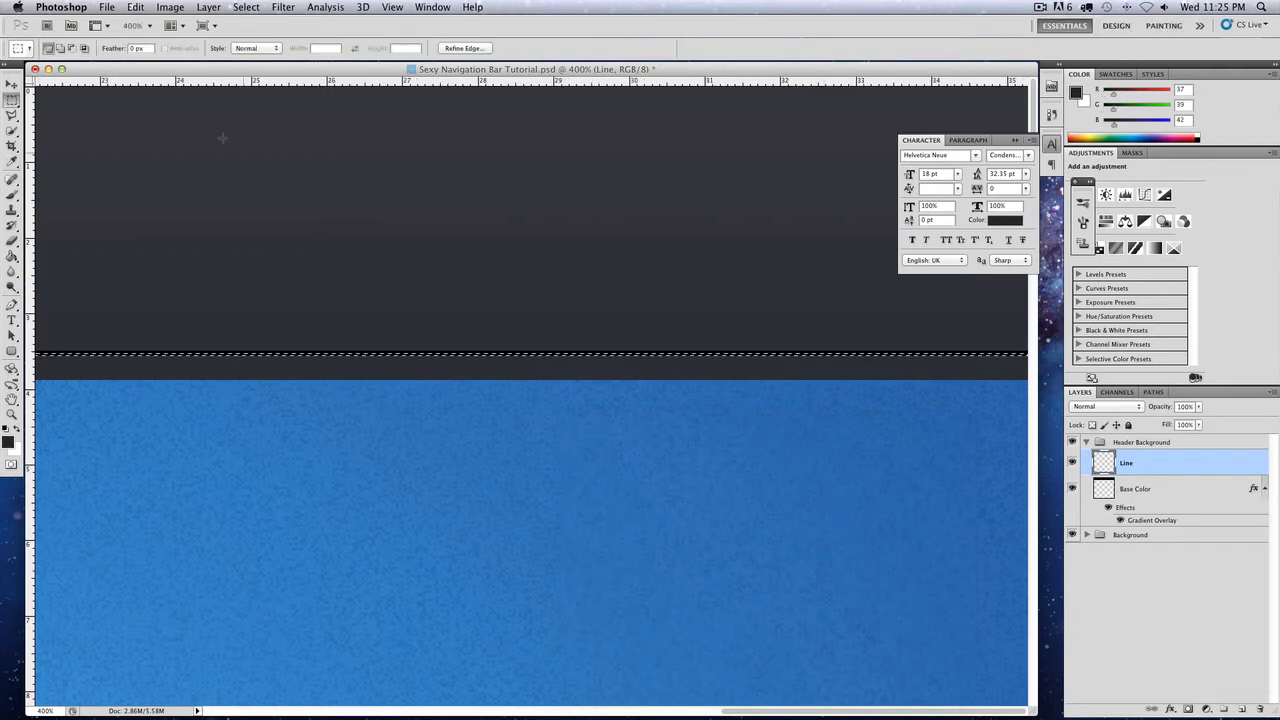
Nudge the selected row up to the black line's upper side, fill it with the foreground colour, and deselect
{"action": "left_click", "coordinate": [11, 84]}
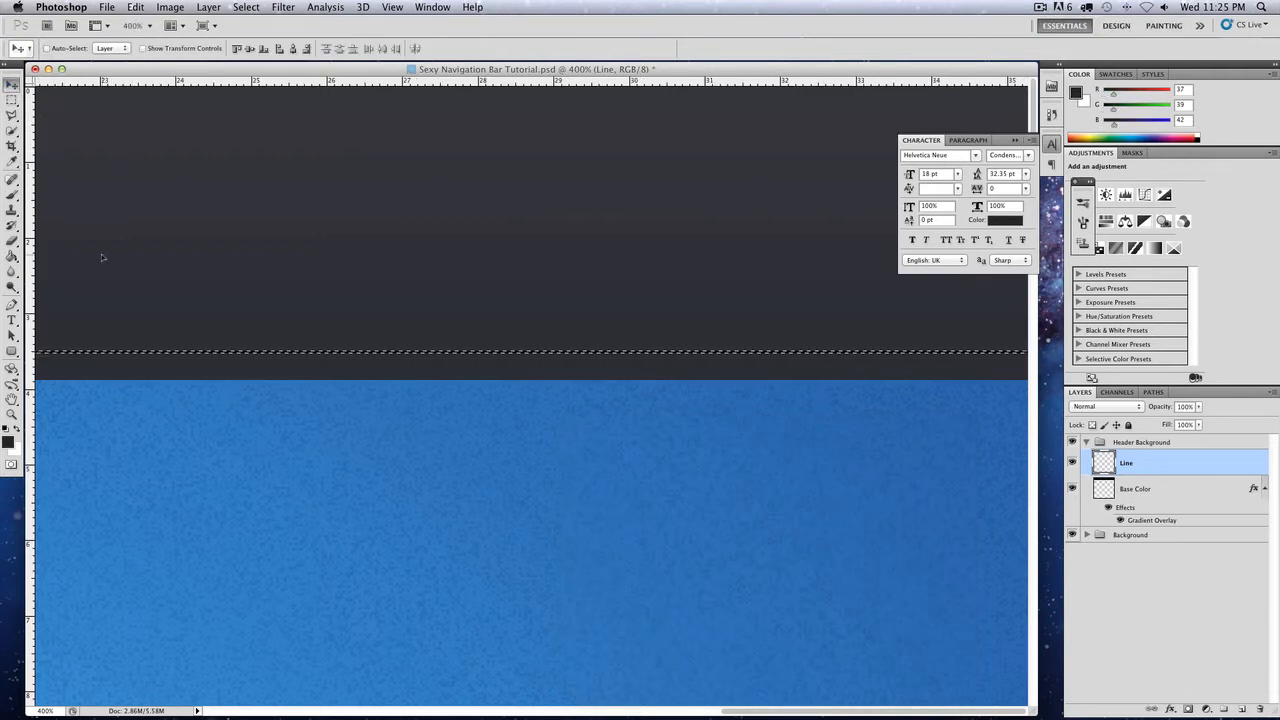
{"action": "key", "text": "alt+Up"}
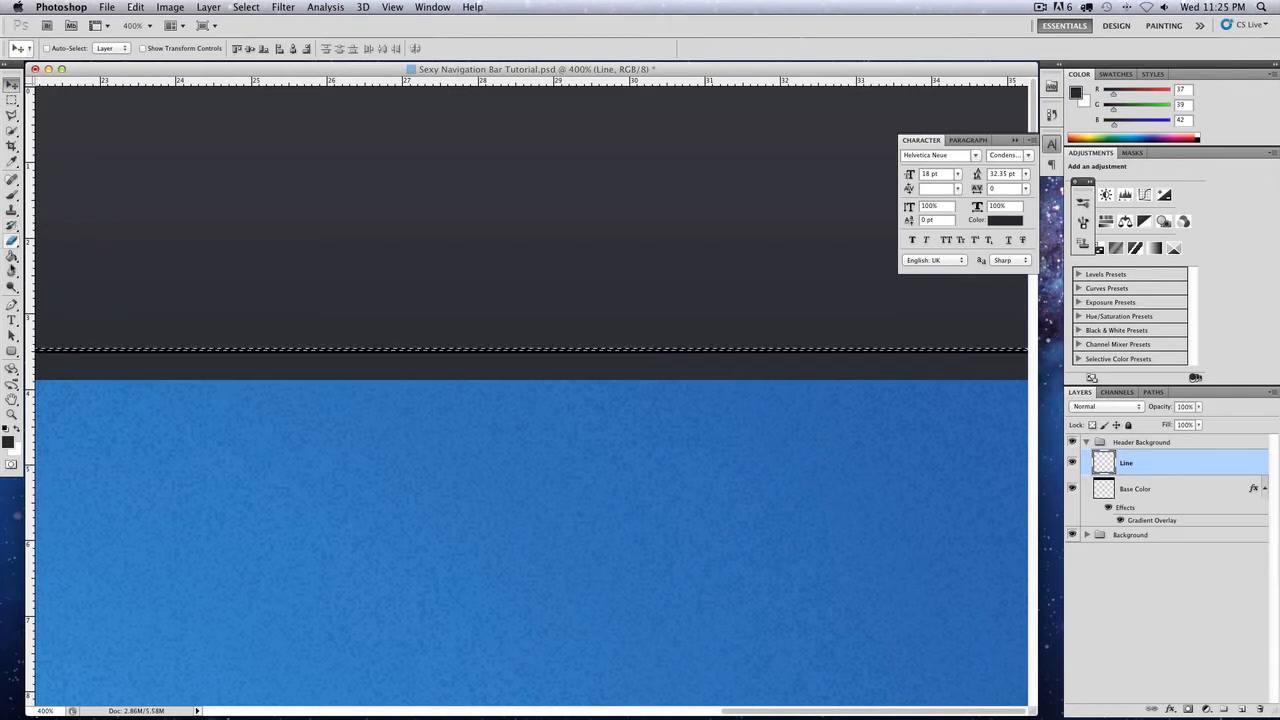
{"action": "left_click", "coordinate": [12, 256]}
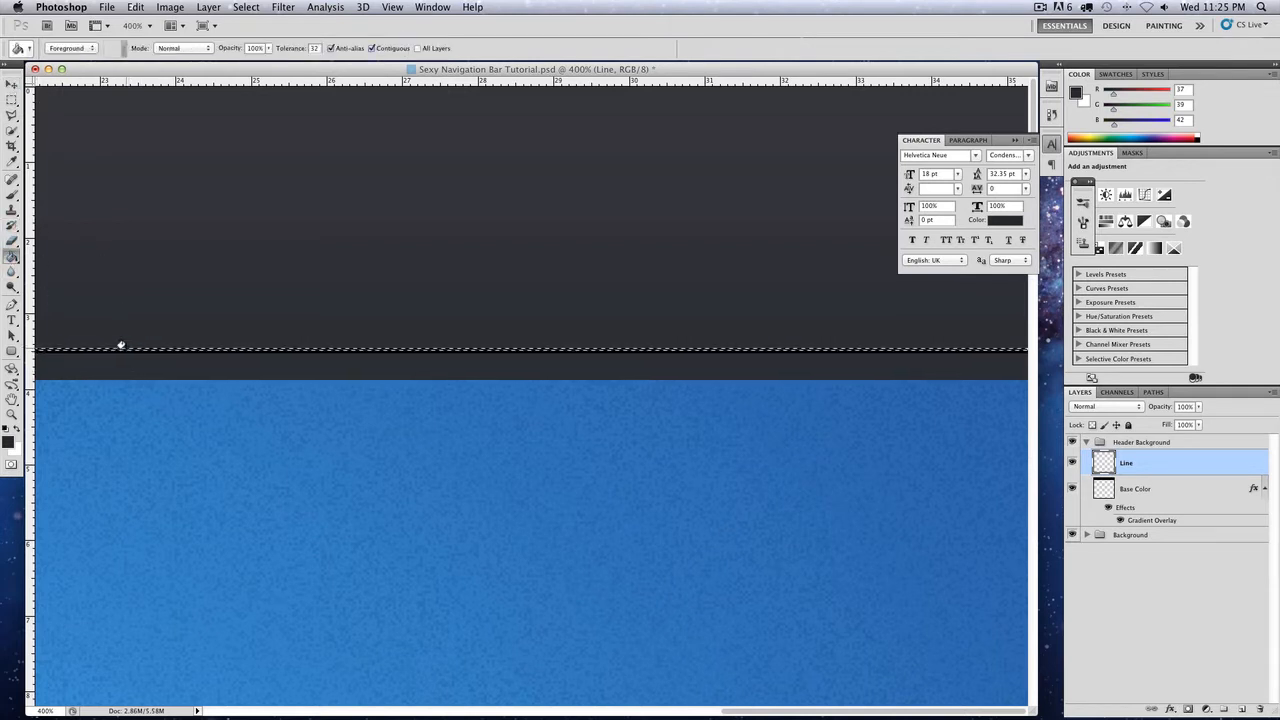
{"action": "key", "text": "m"}
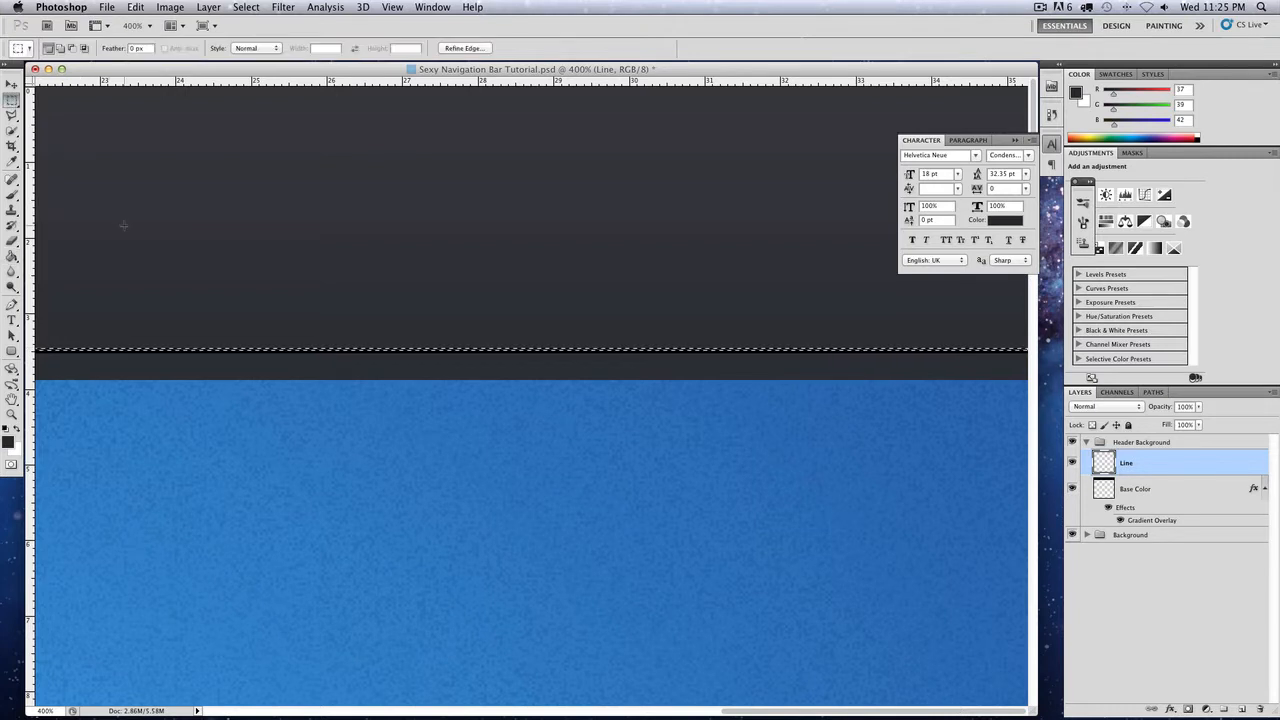
{"action": "key", "text": "super+d"}
Select the remaining black row of the line across the full canvas width
{"action": "scroll", "coordinate": [170, 347], "scroll_direction": "left", "scroll_amount": 10}
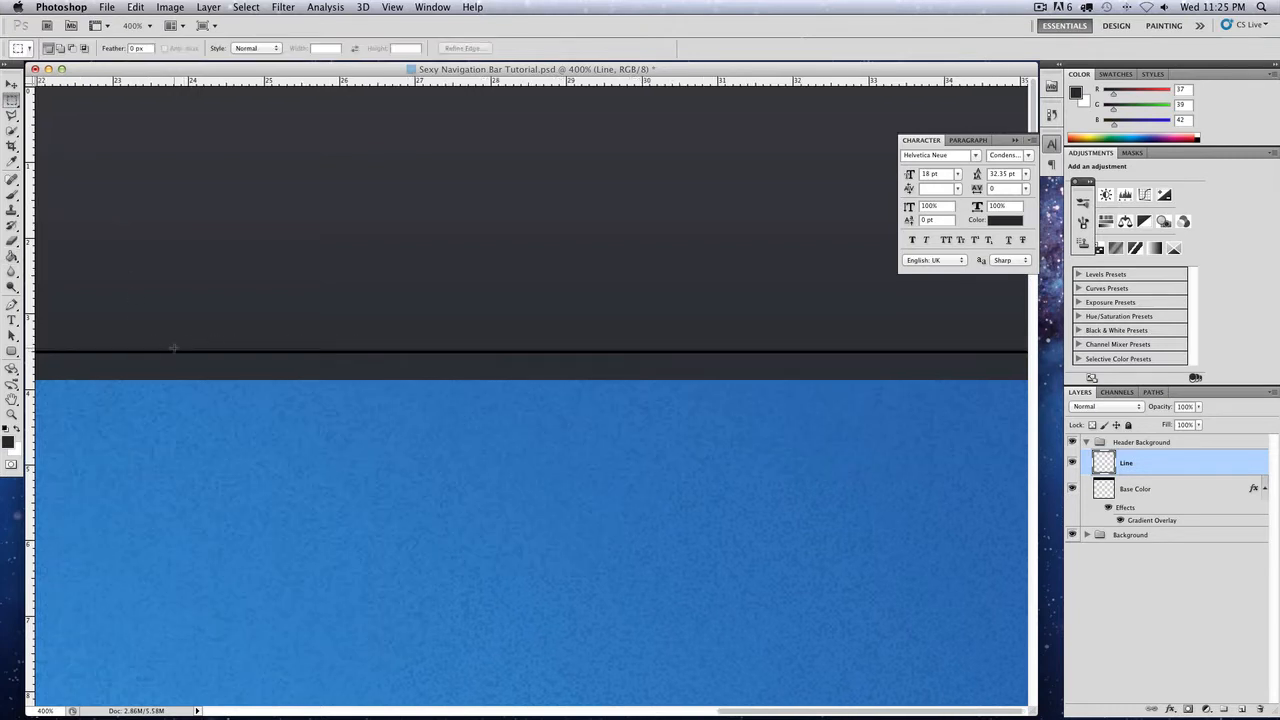
{"action": "scroll", "coordinate": [56, 354], "scroll_direction": "left", "scroll_amount": 8}
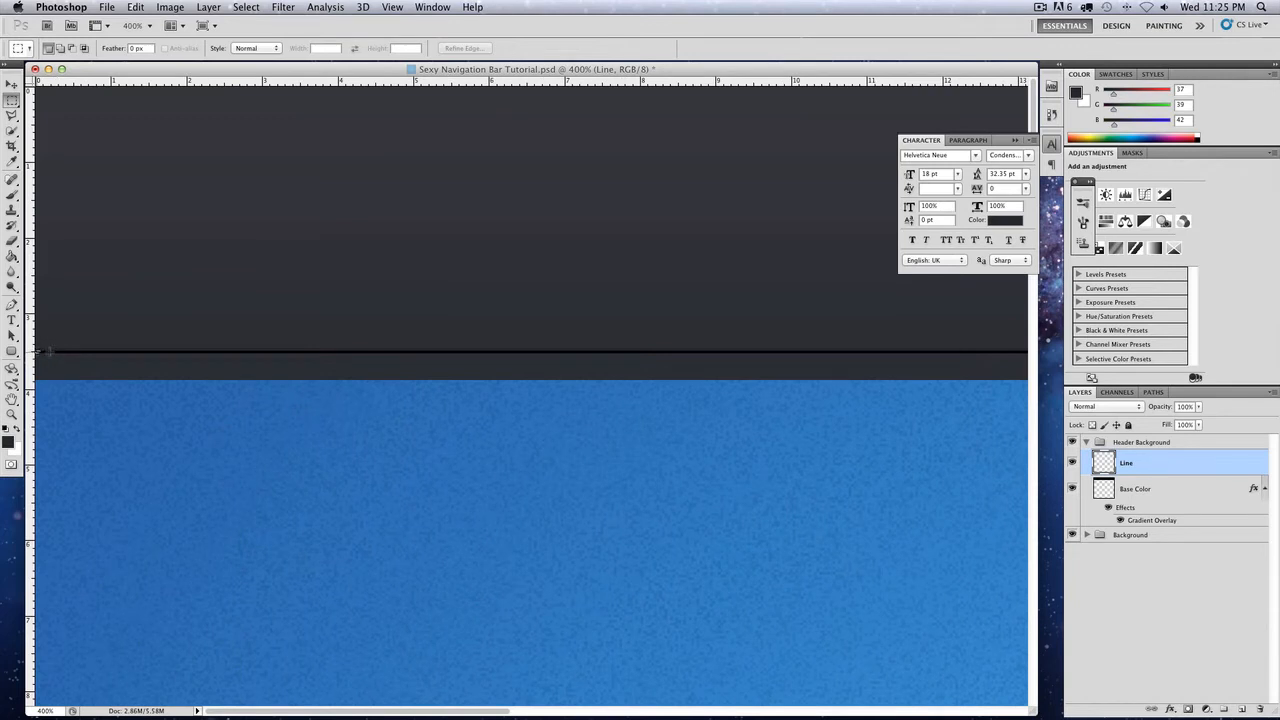
{"action": "left_click_drag", "start_coordinate": [44, 352], "coordinate": [1207, 331]}
{"action": "mouse_move", "coordinate": [1277, 341]}
{"action": "left_mouse_down"}
{"action": "mouse_move", "coordinate": [1277, 329]}
{"action": "mouse_move", "coordinate": [1277, 354]}
{"action": "left_mouse_up"}
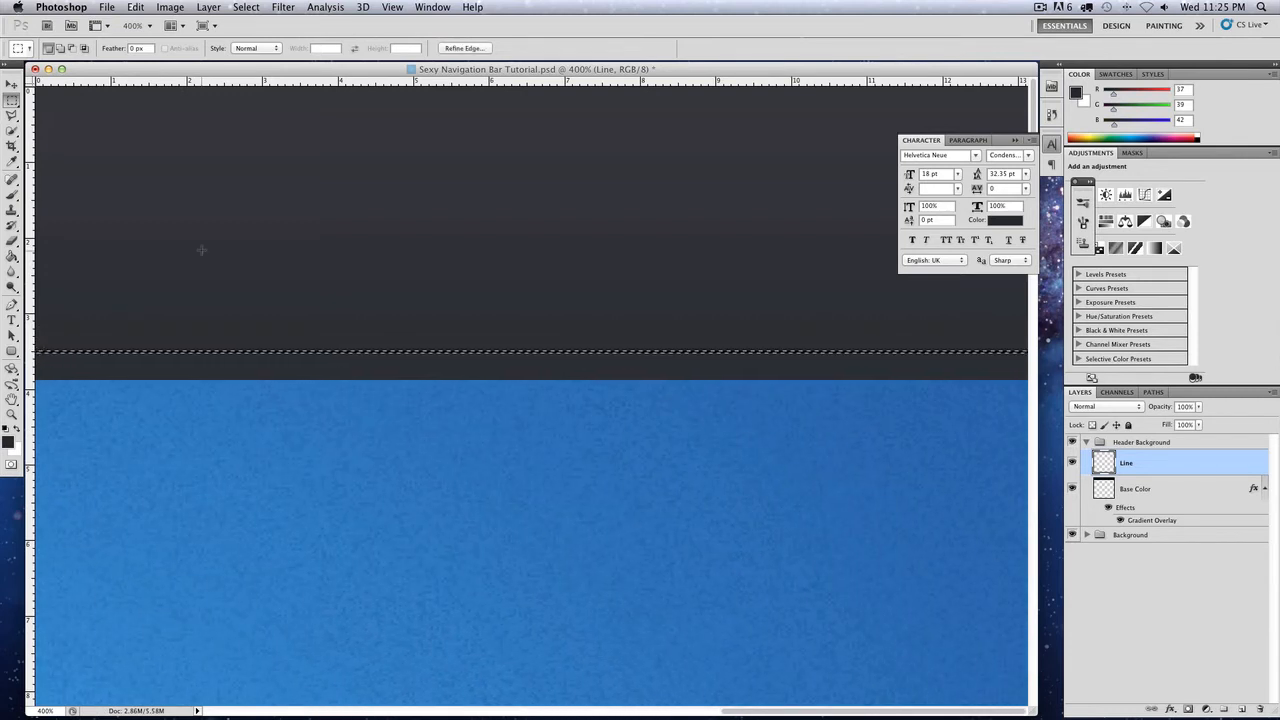
Set the foreground colour to #3b3d43, fill the selected row of the line with it, and deselect
{"action": "left_click", "coordinate": [8, 444]}
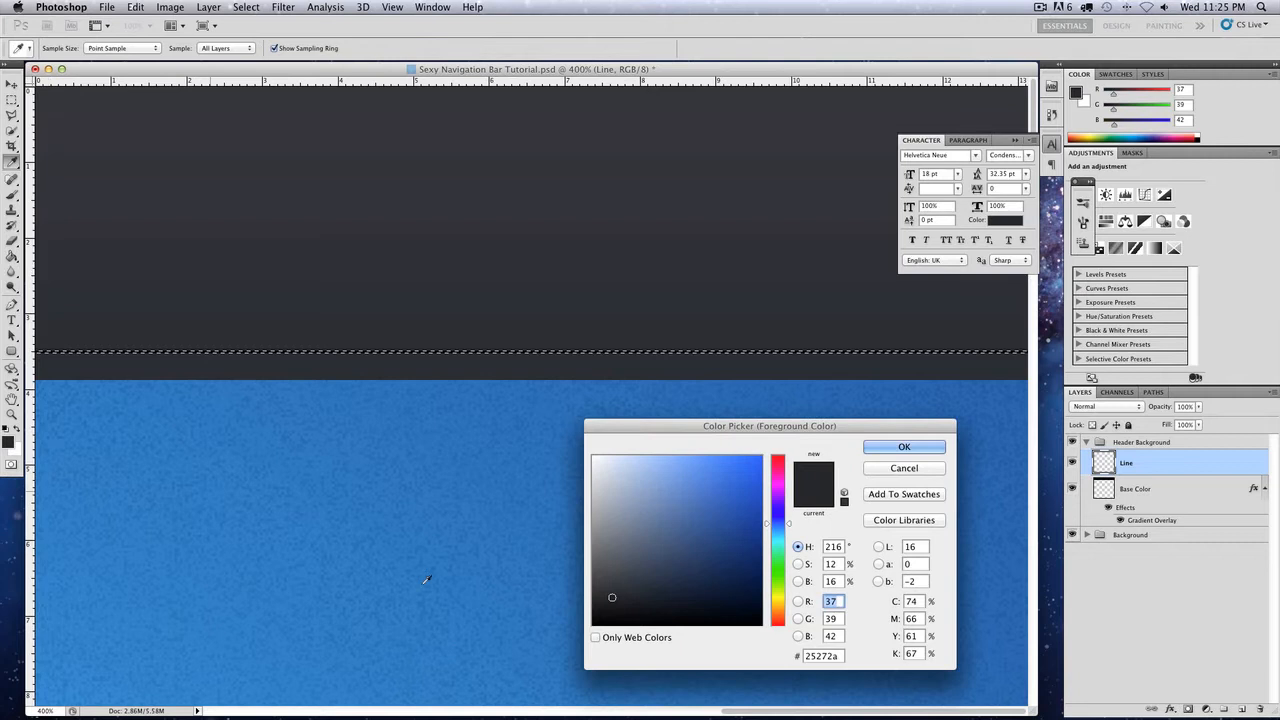
{"action": "double_click", "coordinate": [822, 656]}
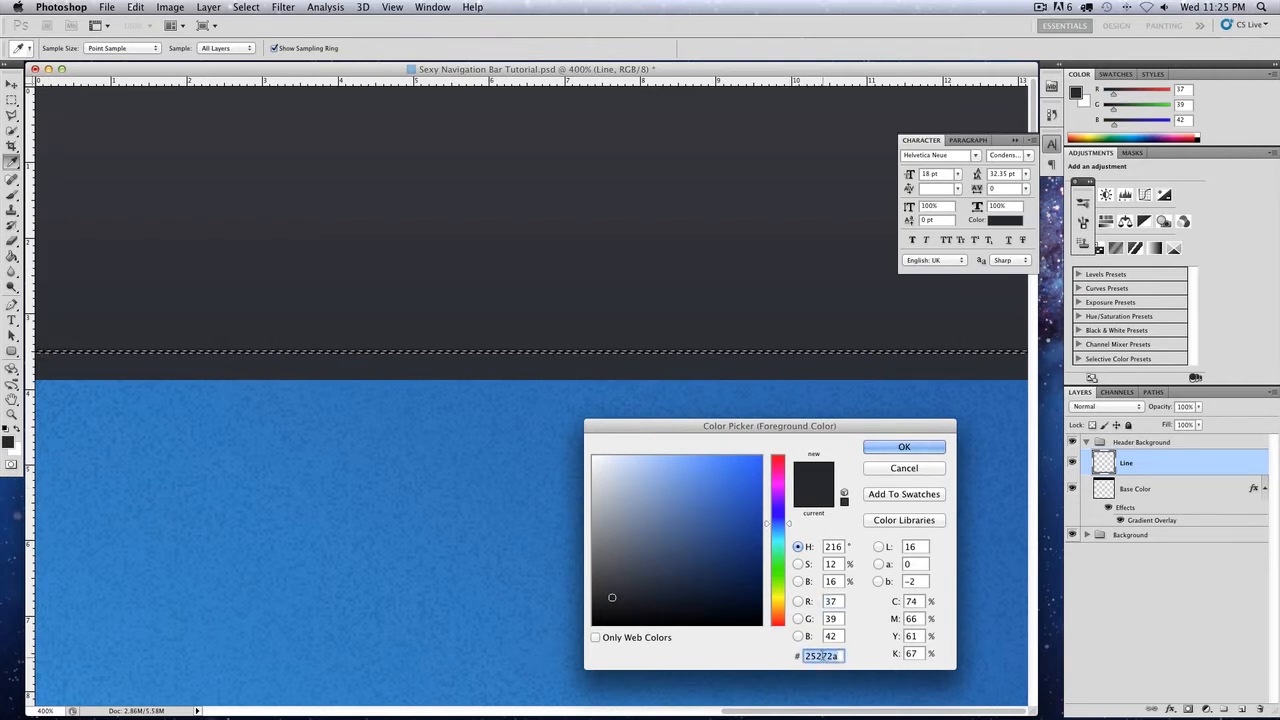
{"action": "type", "text": "3b3"}
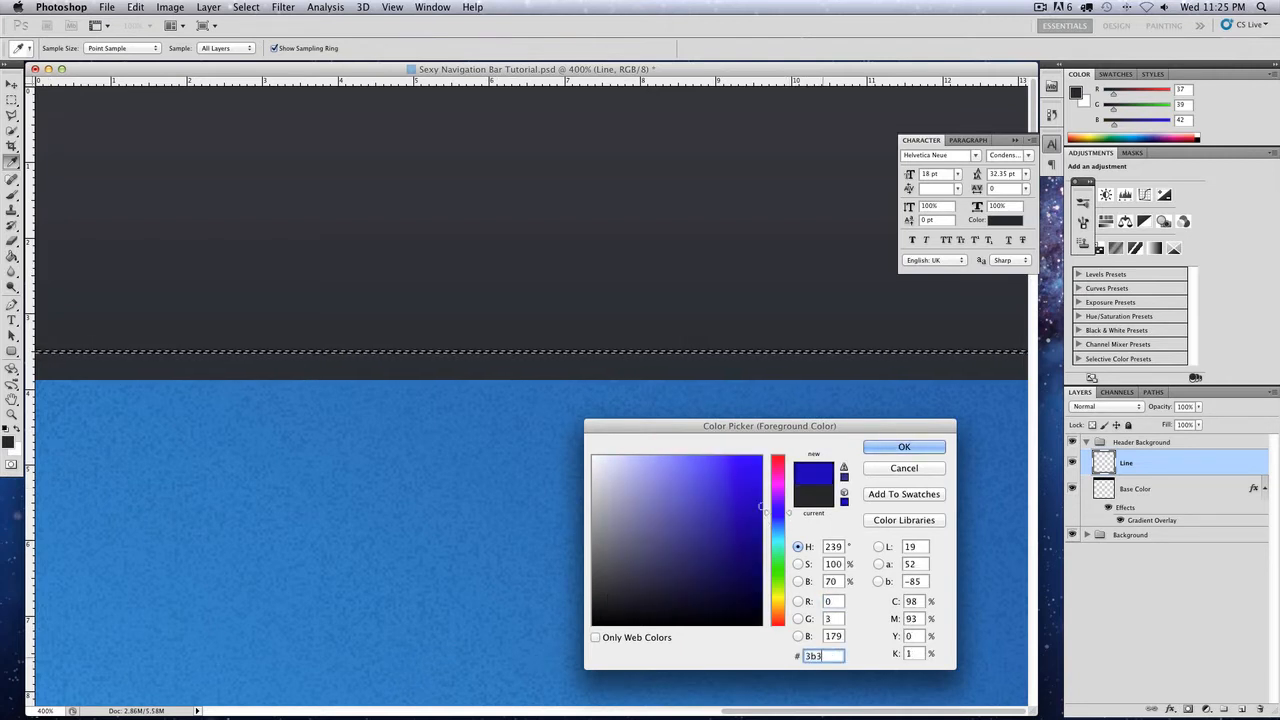
{"action": "type", "text": "d43"}
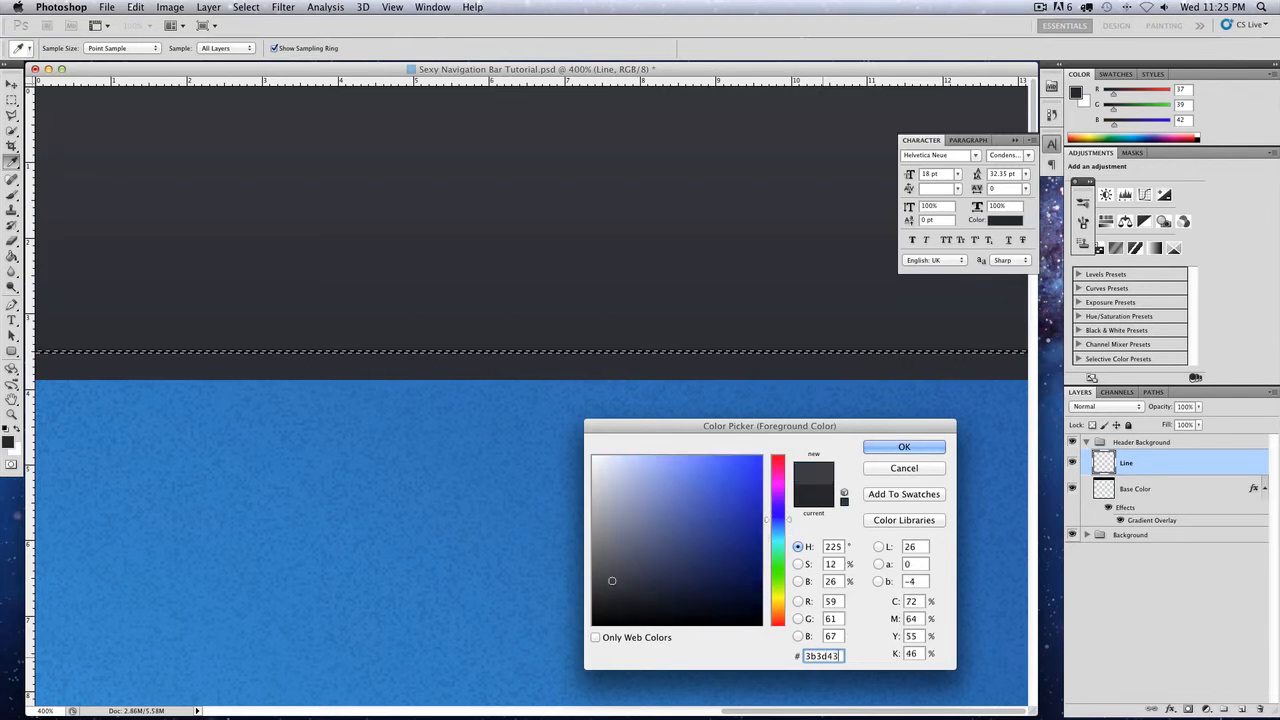
{"action": "key", "text": "Return"}
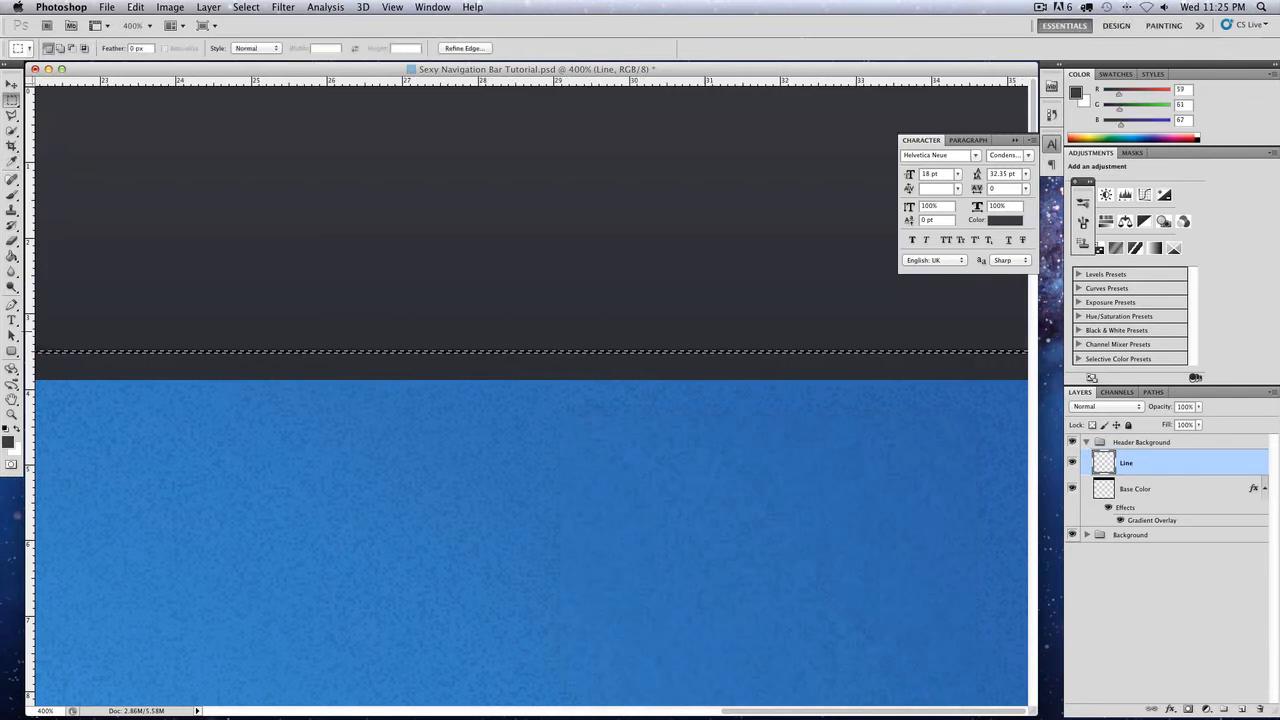
{"action": "left_click", "coordinate": [12, 257]}
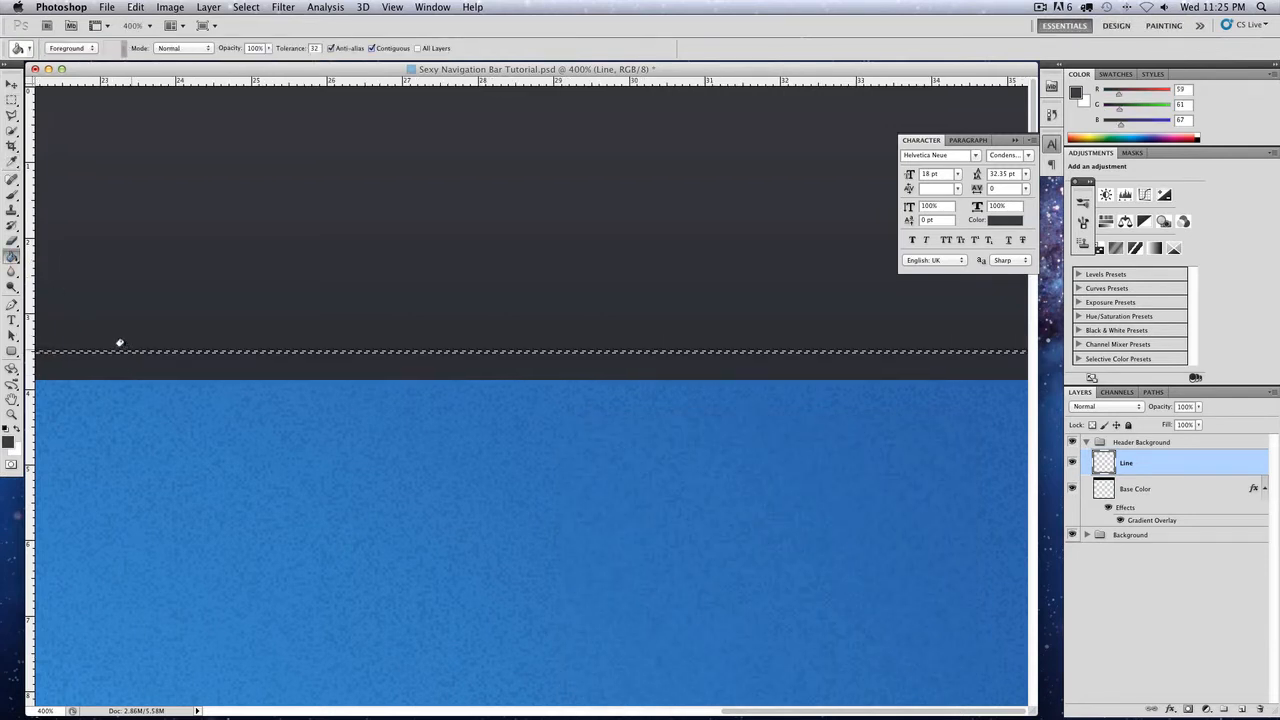
{"action": "left_click", "coordinate": [12, 100]}
{"action": "left_click", "coordinate": [125, 205]}
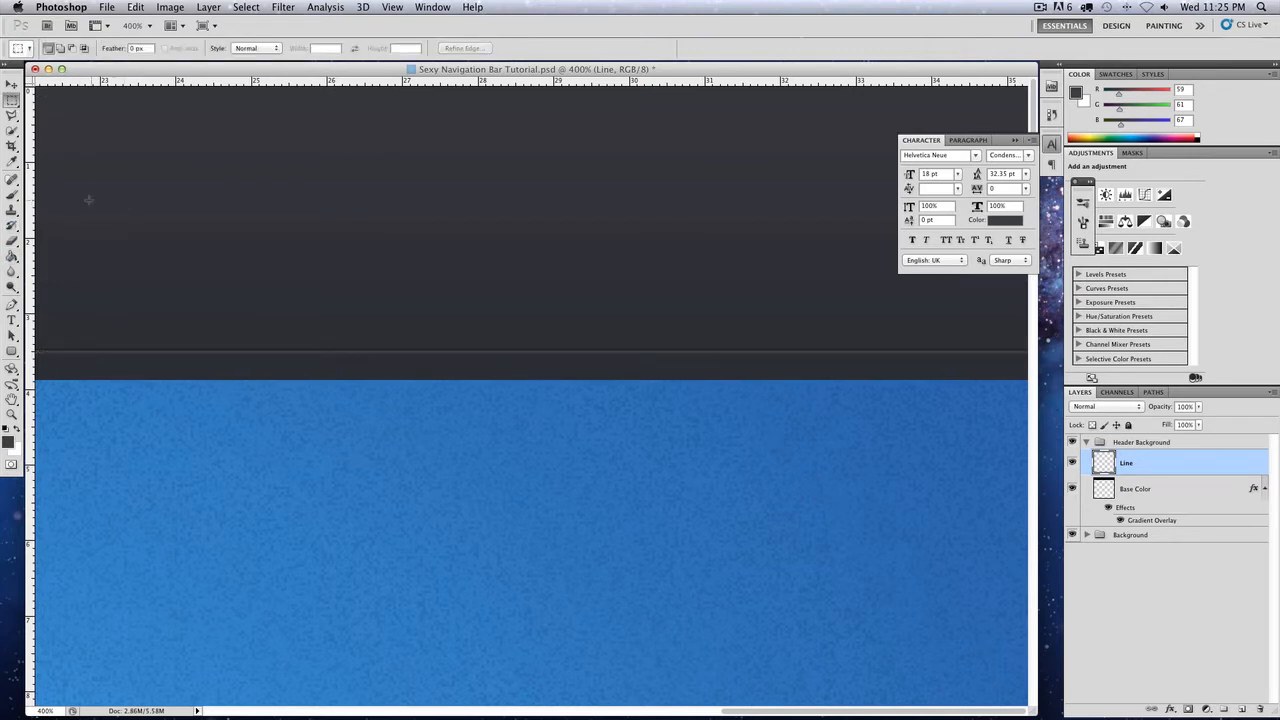
Move the two-tone line down on the Line layer until it sits along the header's lower edge
{"action": "left_click", "coordinate": [12, 85]}
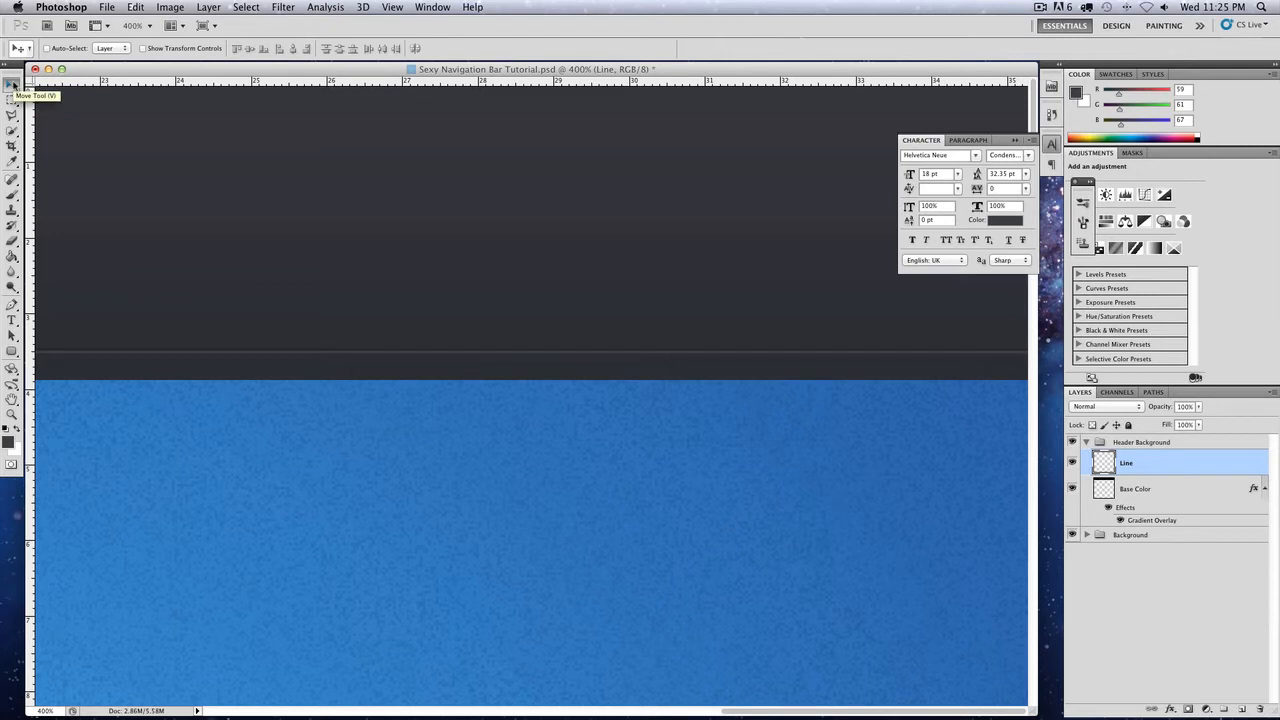
{"action": "key", "text": "Down"}
{"action": "key", "text": "Down"}
{"action": "key", "text": "Down"}
{"action": "key", "text": "Down"}
{"action": "key", "text": "Down"}
{"action": "key", "text": "Down"}
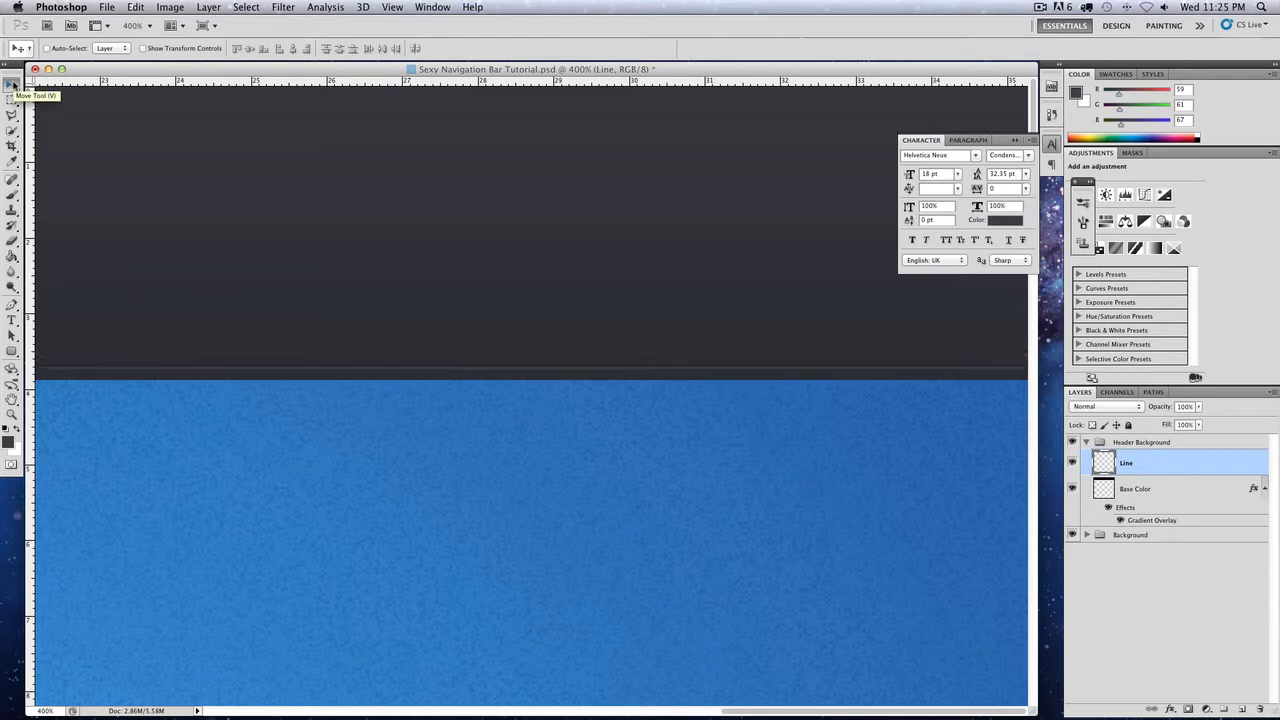
{"action": "key", "text": "Down"}
{"action": "key", "text": "Down"}
{"action": "key", "text": "Down"}
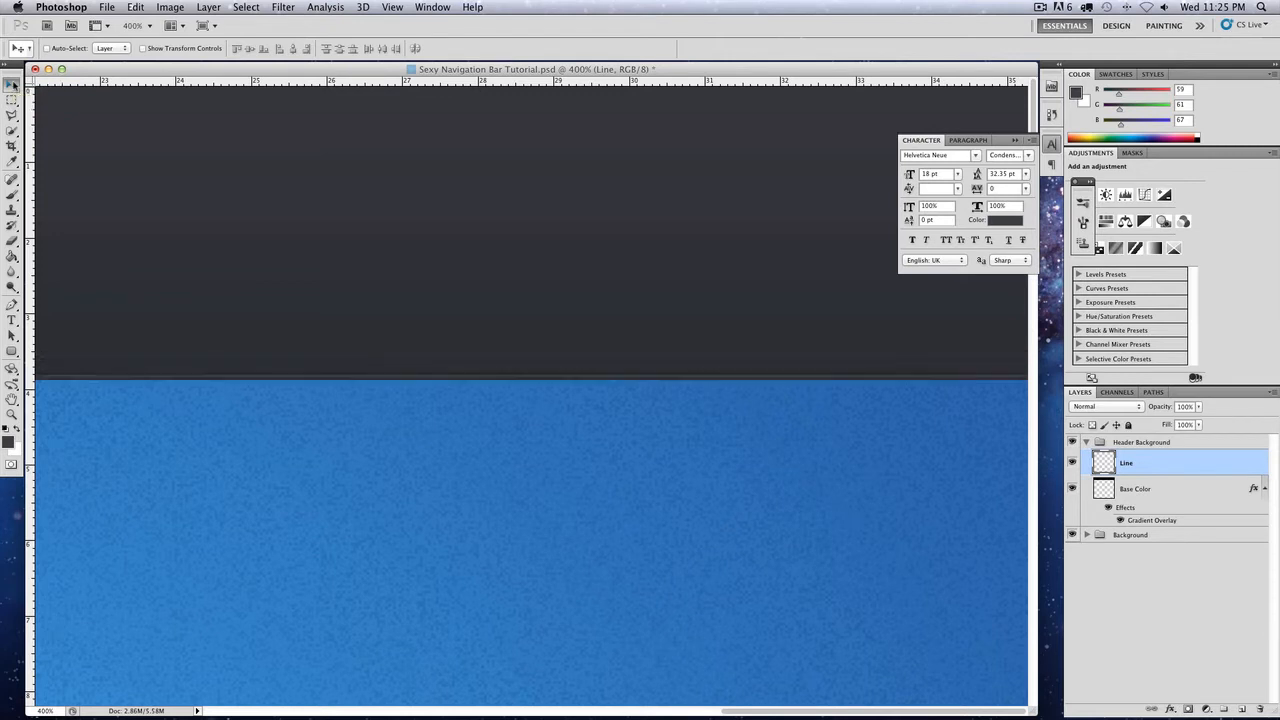
{"action": "key", "text": "super+minus"}
{"action": "key", "text": "super+minus"}
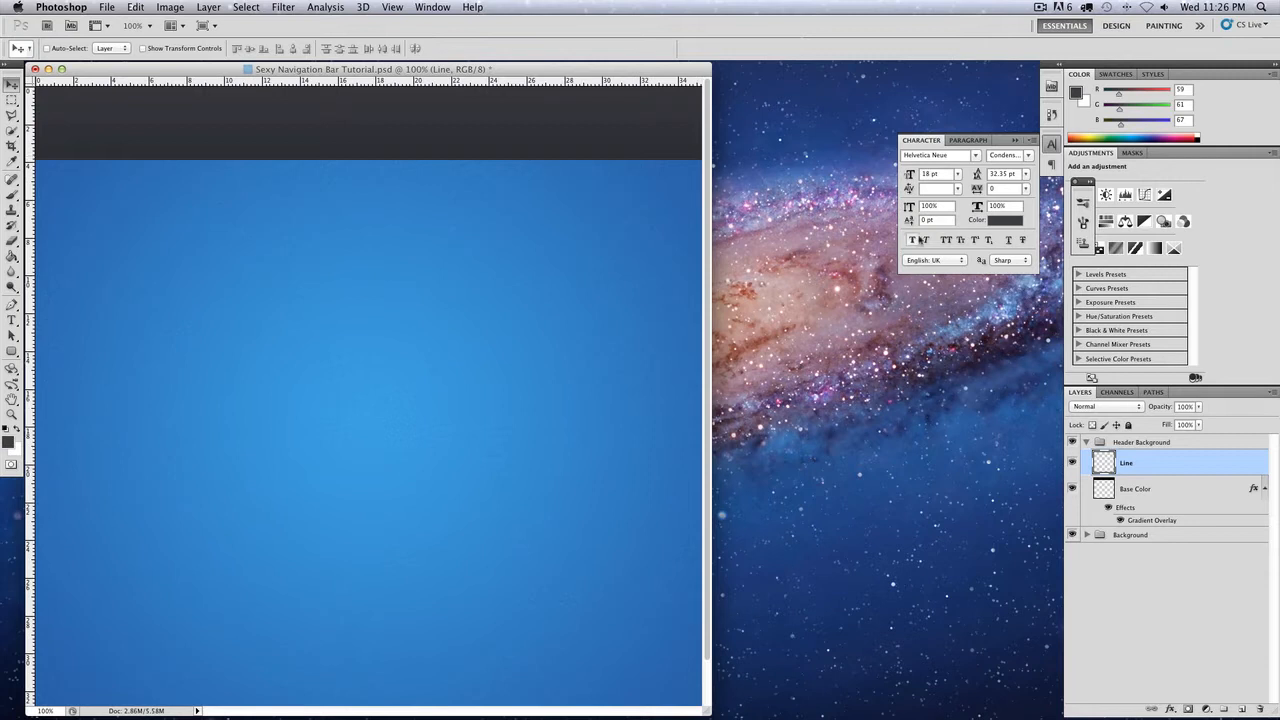
Add a drop shadow to the Base Color layer with 23% opacity and a size of 1 px
{"action": "double_click", "coordinate": [1189, 494]}
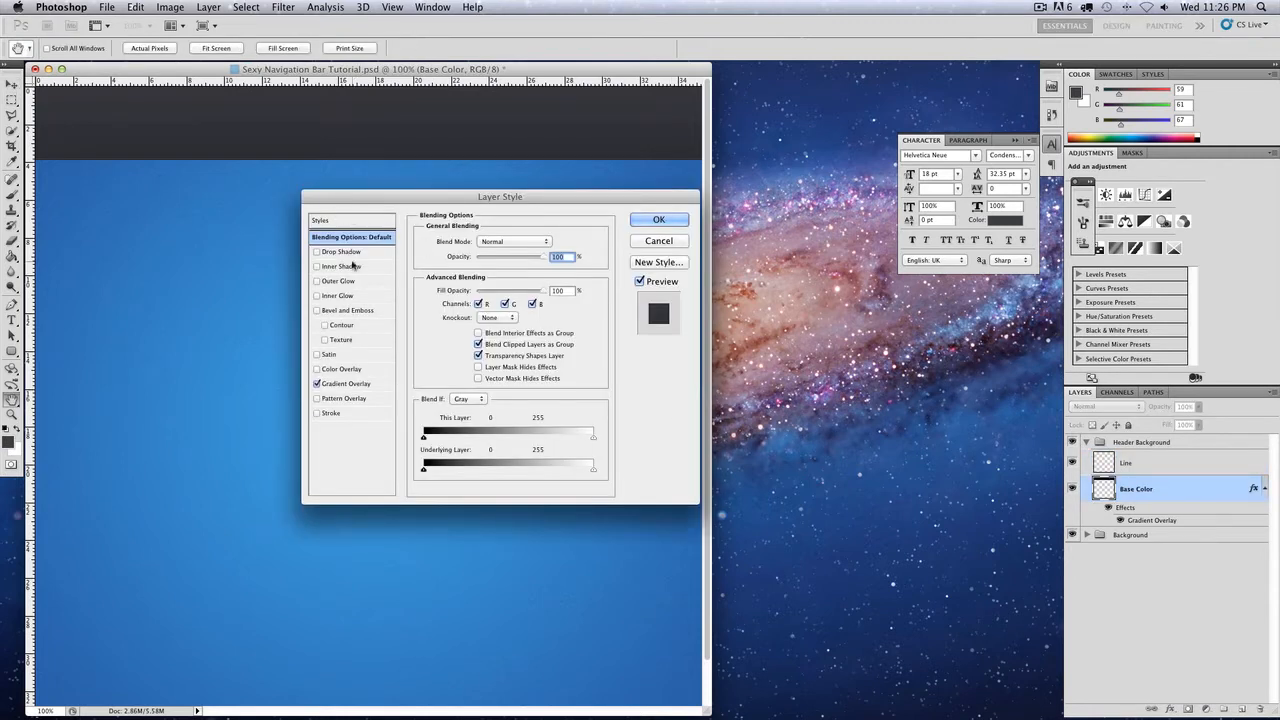
{"action": "left_click", "coordinate": [352, 255]}
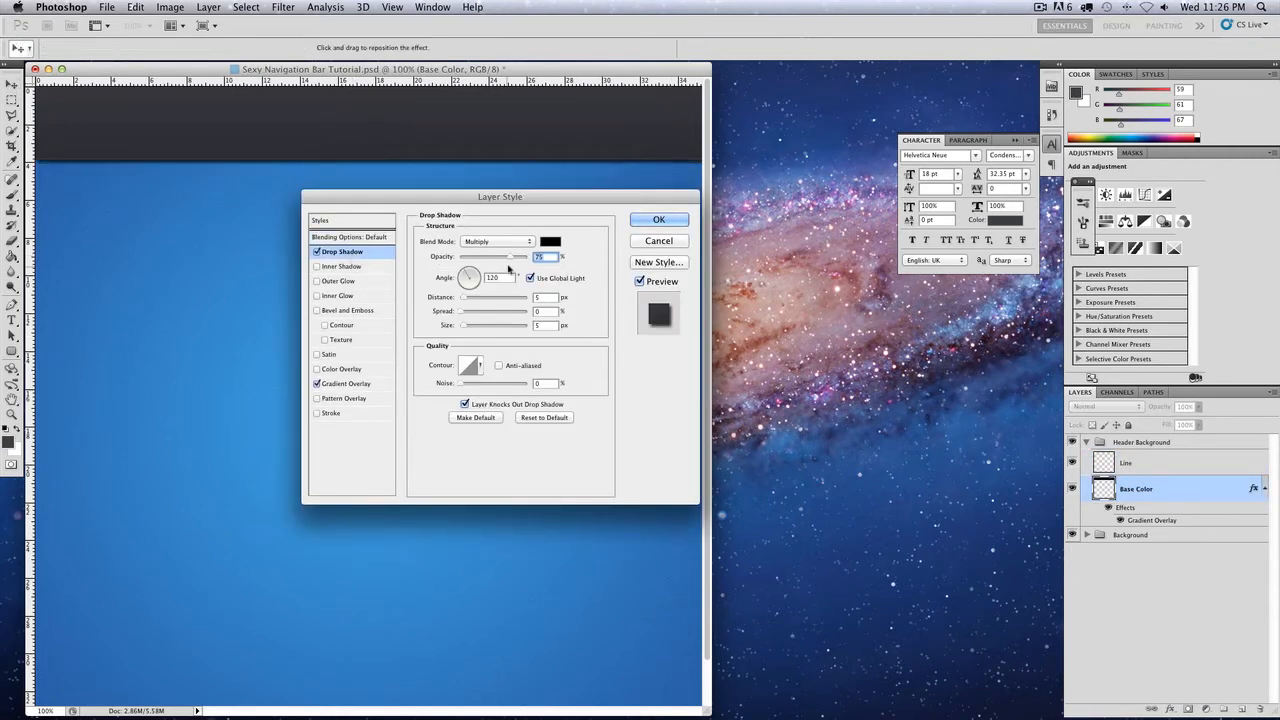
{"action": "left_click_drag", "start_coordinate": [511, 260], "coordinate": [475, 275]}
{"action": "left_click_drag", "start_coordinate": [460, 327], "coordinate": [461, 331]}
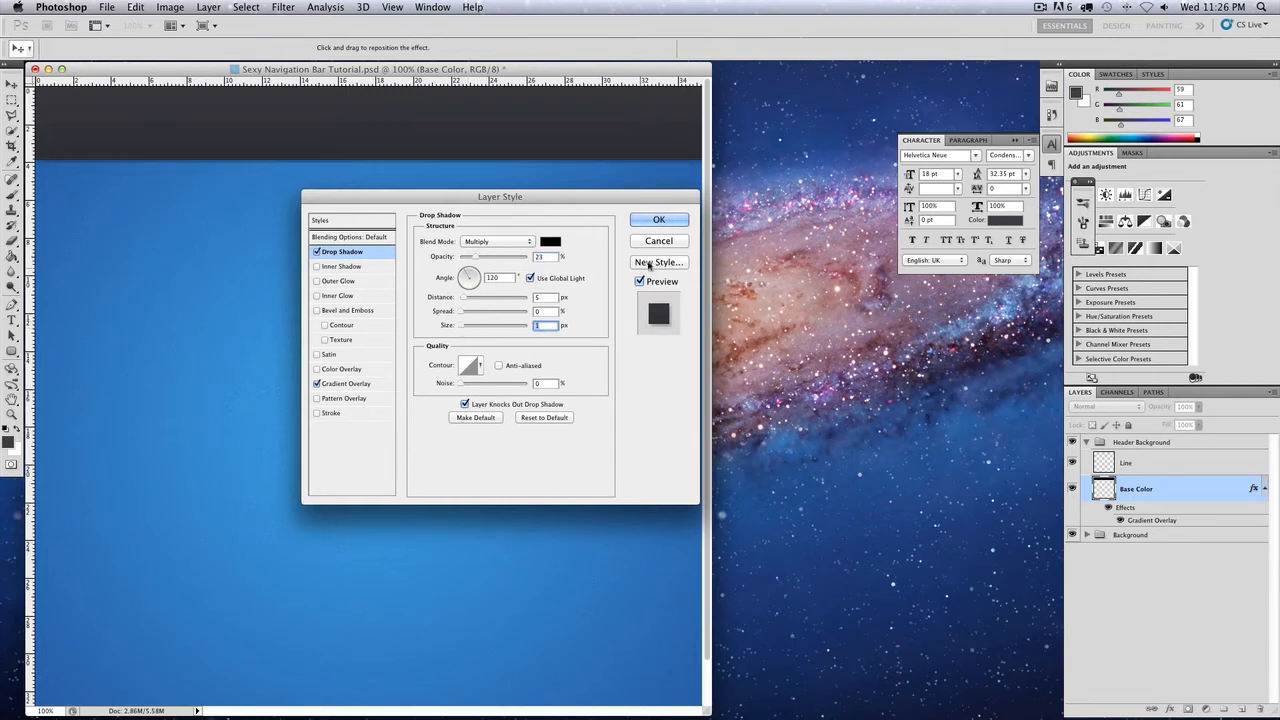
{"action": "left_click", "coordinate": [669, 220]}
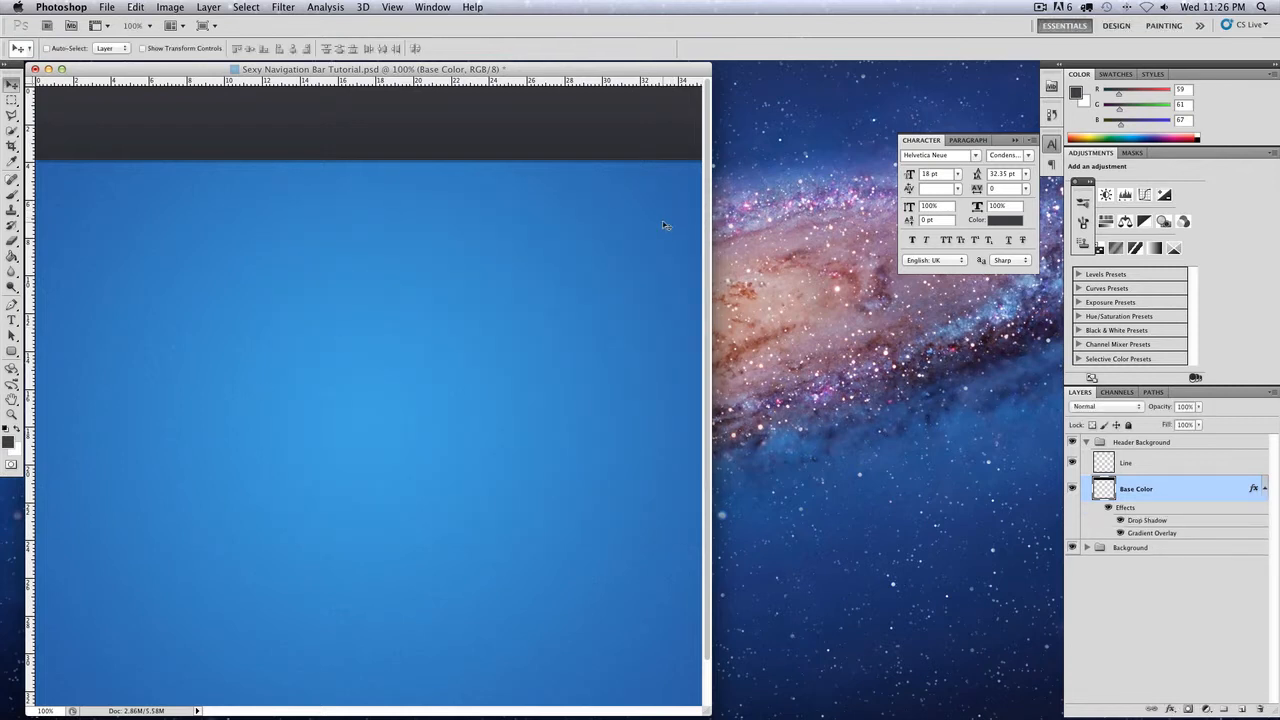
Duplicate the Base Color layer and clear the layer style from the copy
{"action": "right_click", "coordinate": [1164, 493]}
{"action": "left_click", "coordinate": [1206, 487]}
{"action": "key", "text": "super+j"}
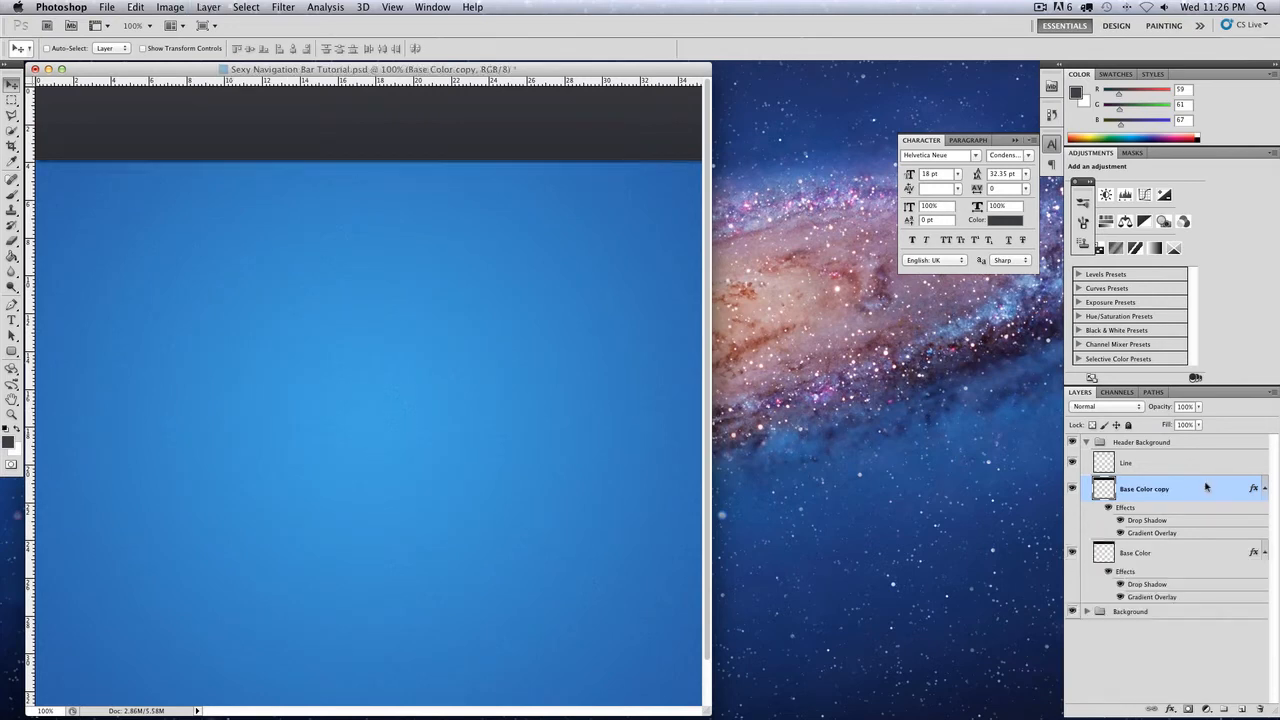
{"action": "right_click", "coordinate": [1206, 488]}
{"action": "left_click", "coordinate": [1120, 658]}
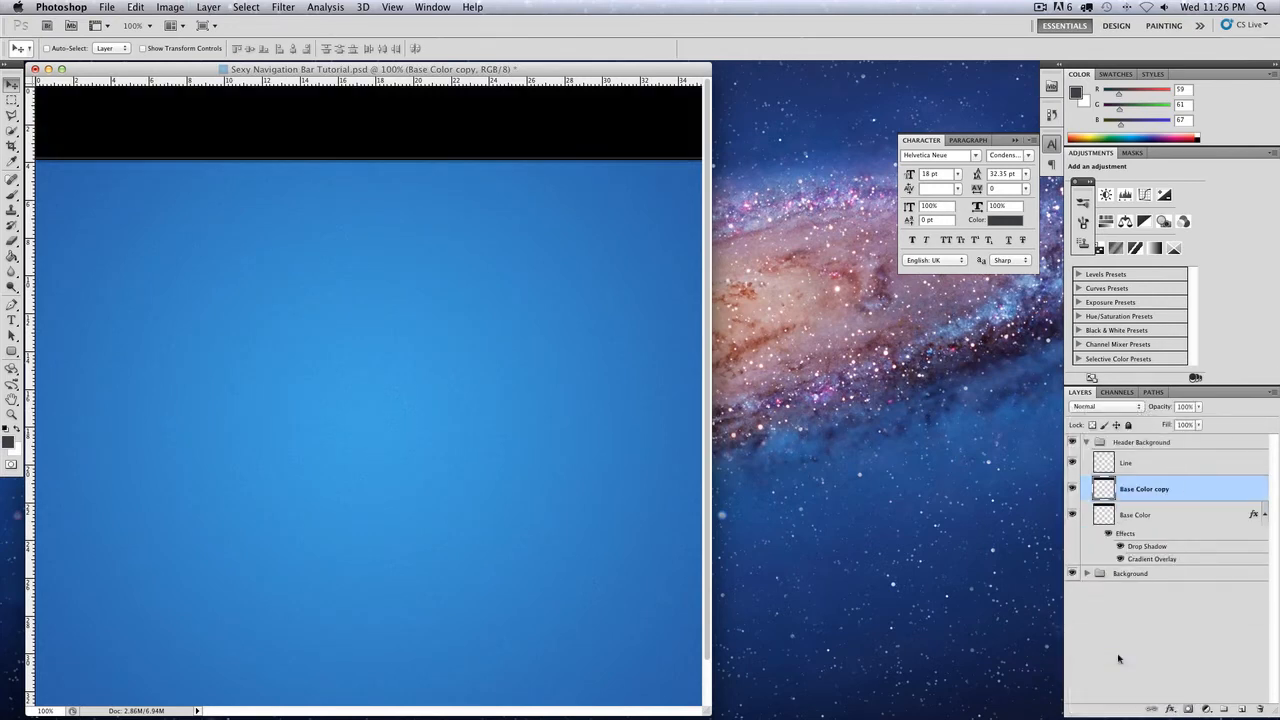
Turn the Base Color copy layer white with a Hue/Saturation lightness of +100
{"action": "key", "text": "super+u"}
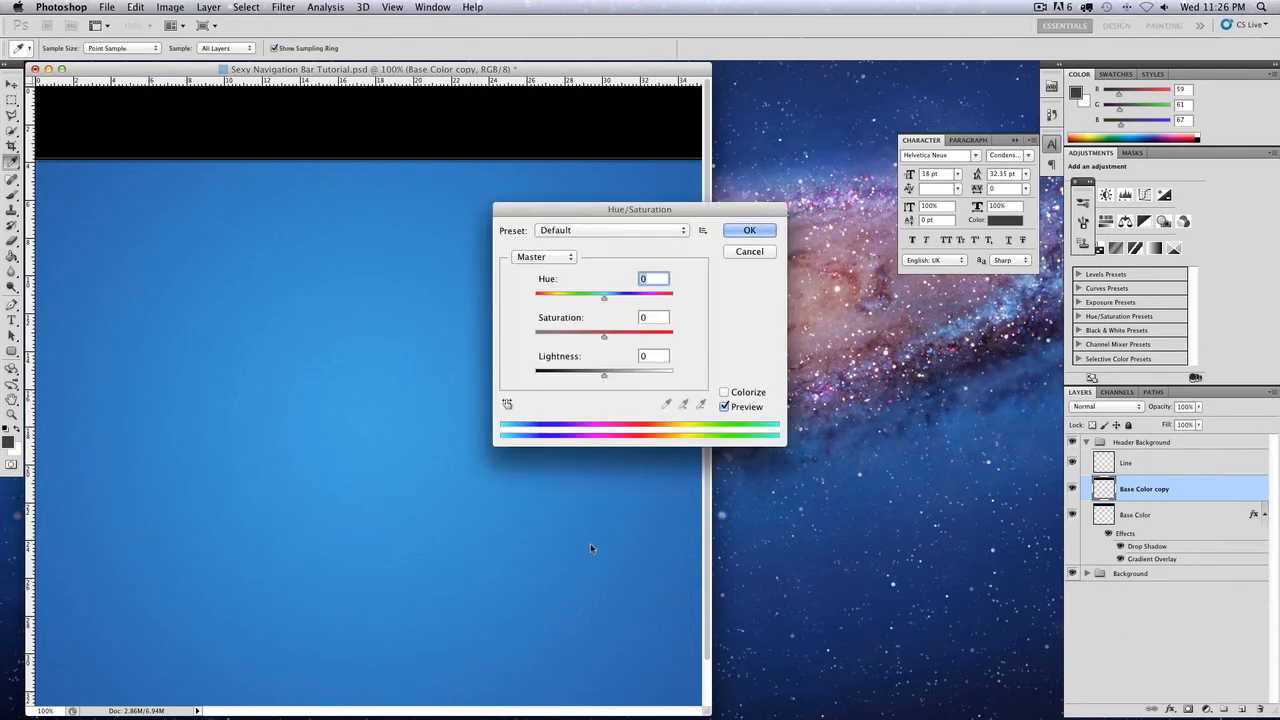
{"action": "left_click_drag", "start_coordinate": [604, 375], "coordinate": [672, 375]}
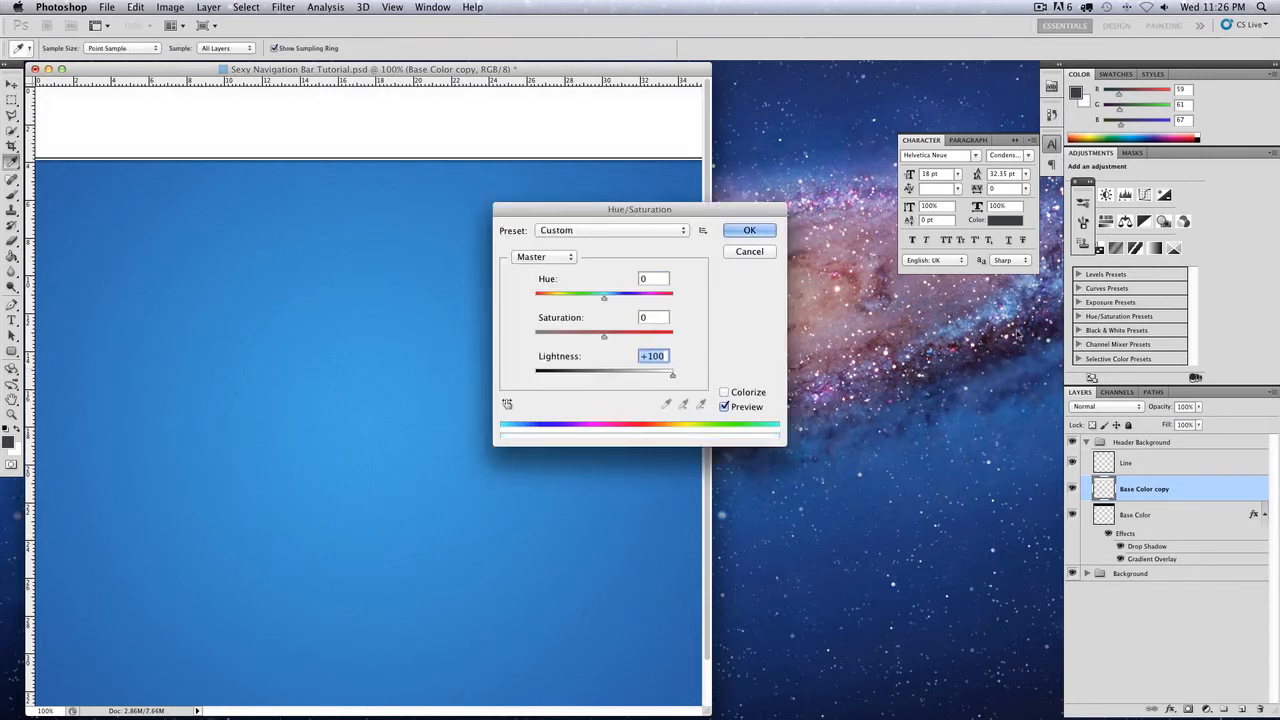
{"action": "key", "text": "Return"}
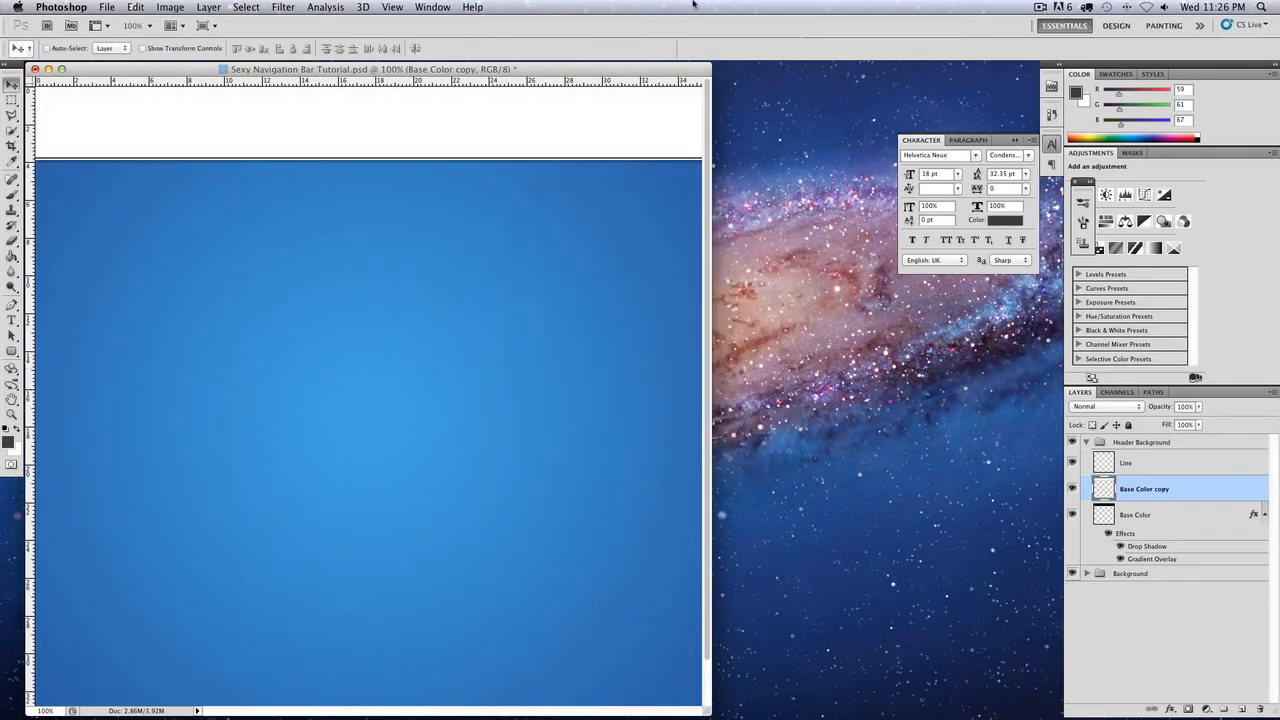
Apply the Add Noise filter to the white copy with 50% amount, uniform distribution and monochromatic
{"action": "left_click", "coordinate": [472, 7]}
{"action": "type", "text": "add"}
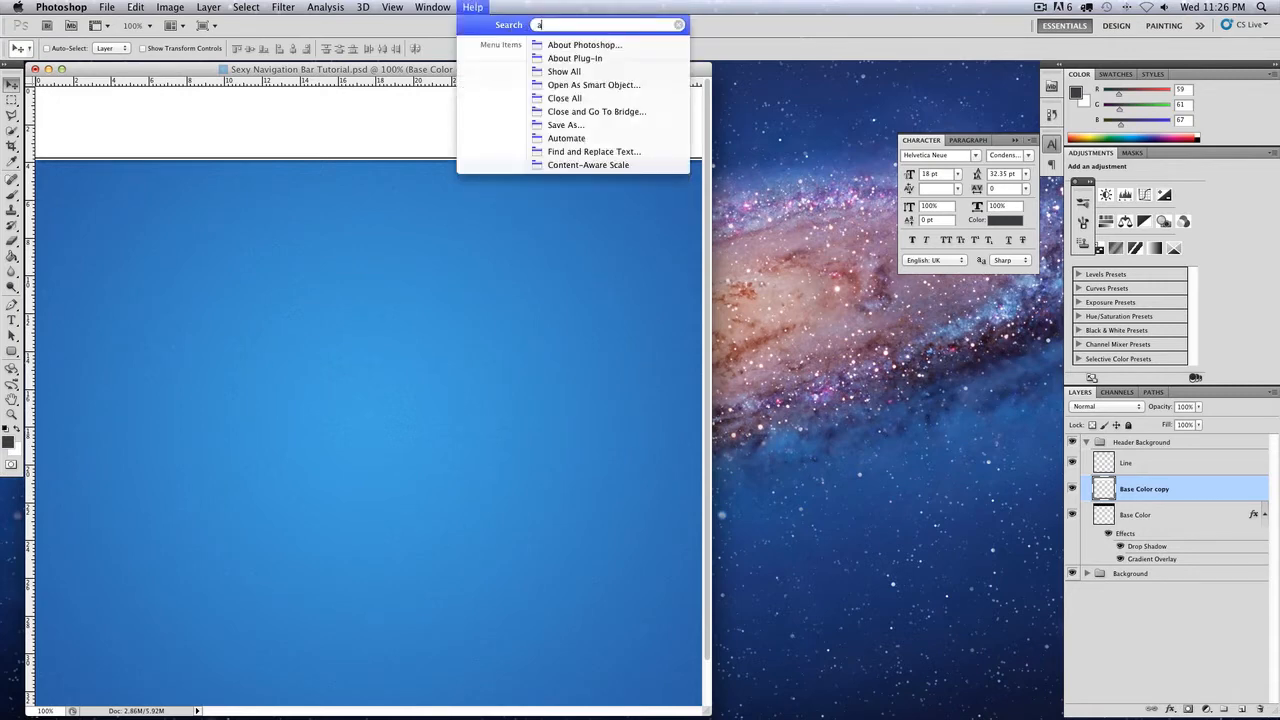
{"action": "key", "text": "Down"}
{"action": "key", "text": "Down"}
{"action": "key", "text": "Return"}
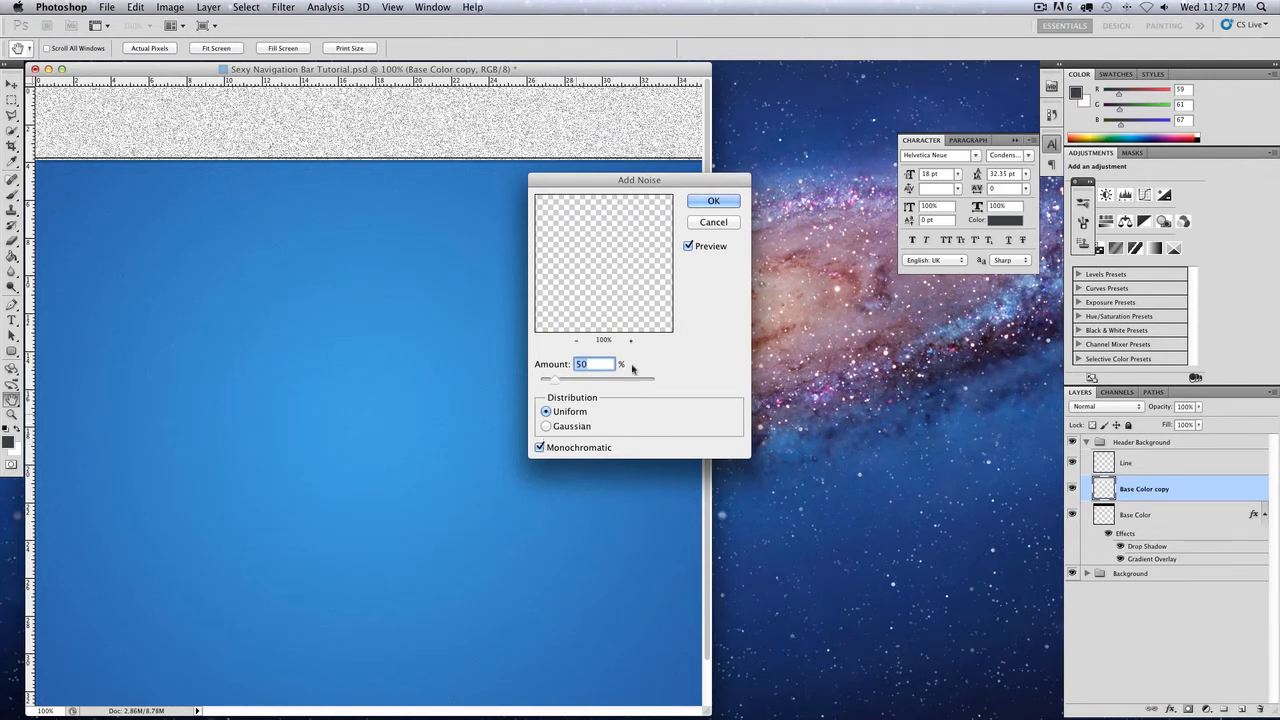
{"action": "left_click", "coordinate": [731, 205]}
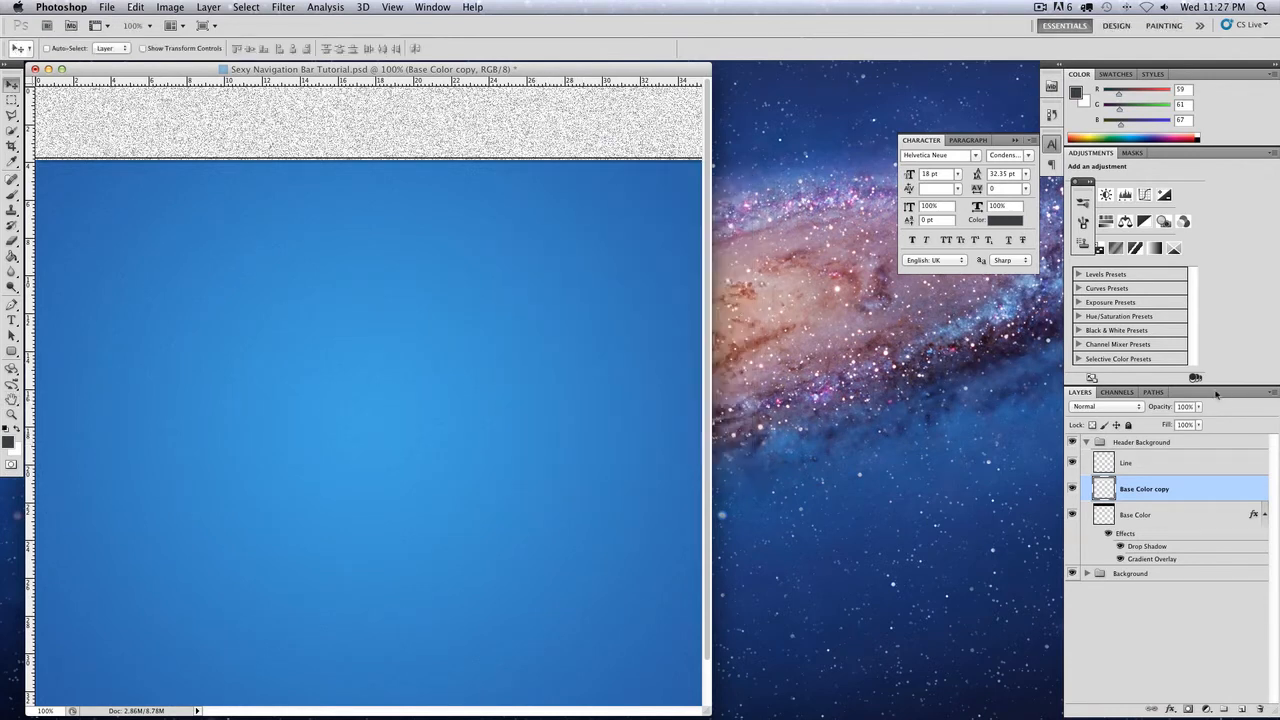
Rename the Base Color copy layer to Noise and set its blend mode to Multiply
{"action": "double_click", "coordinate": [1155, 490]}
{"action": "type", "text": "Noise"}
{"action": "key", "text": "Return"}
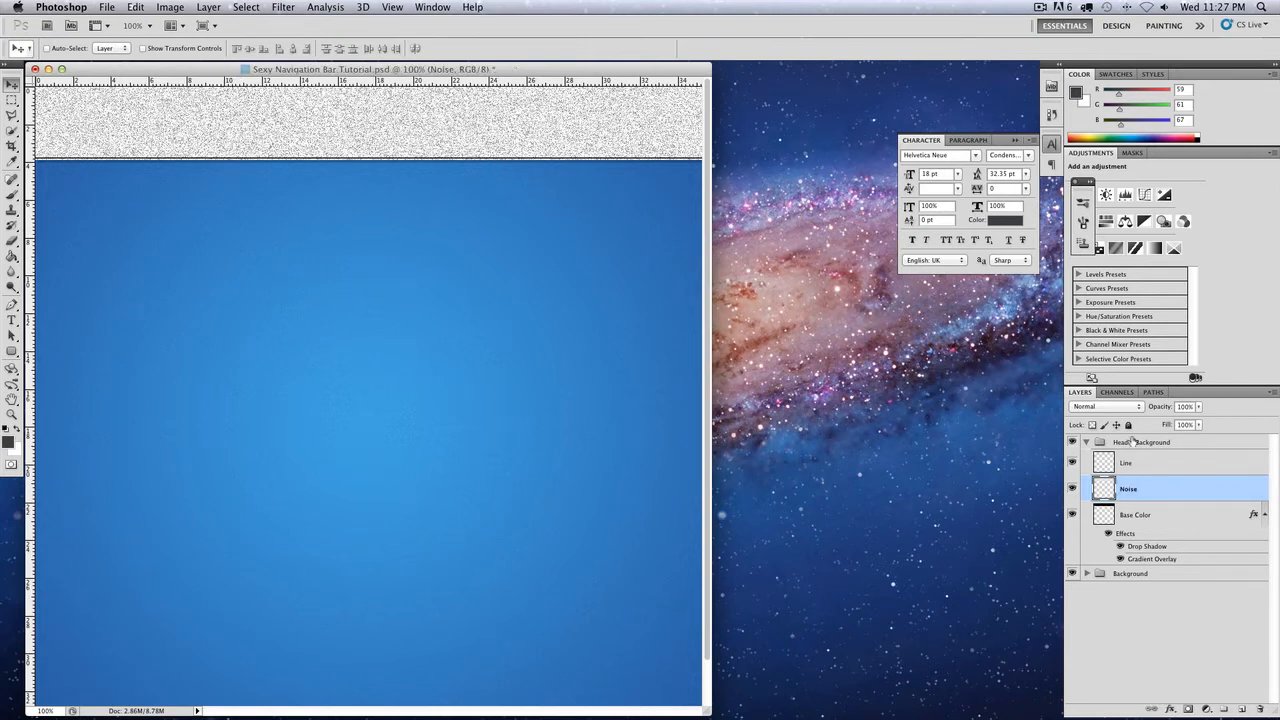
{"action": "left_click", "coordinate": [1097, 408]}
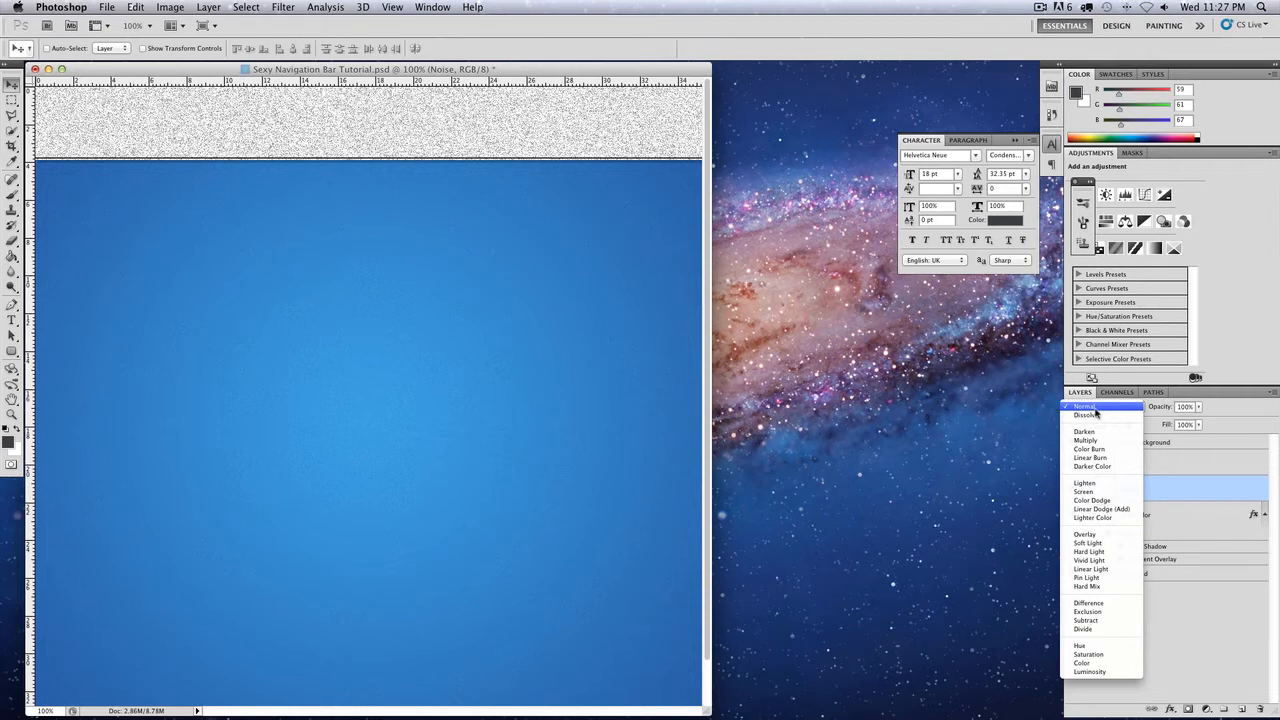
{"action": "left_click", "coordinate": [1086, 440]}
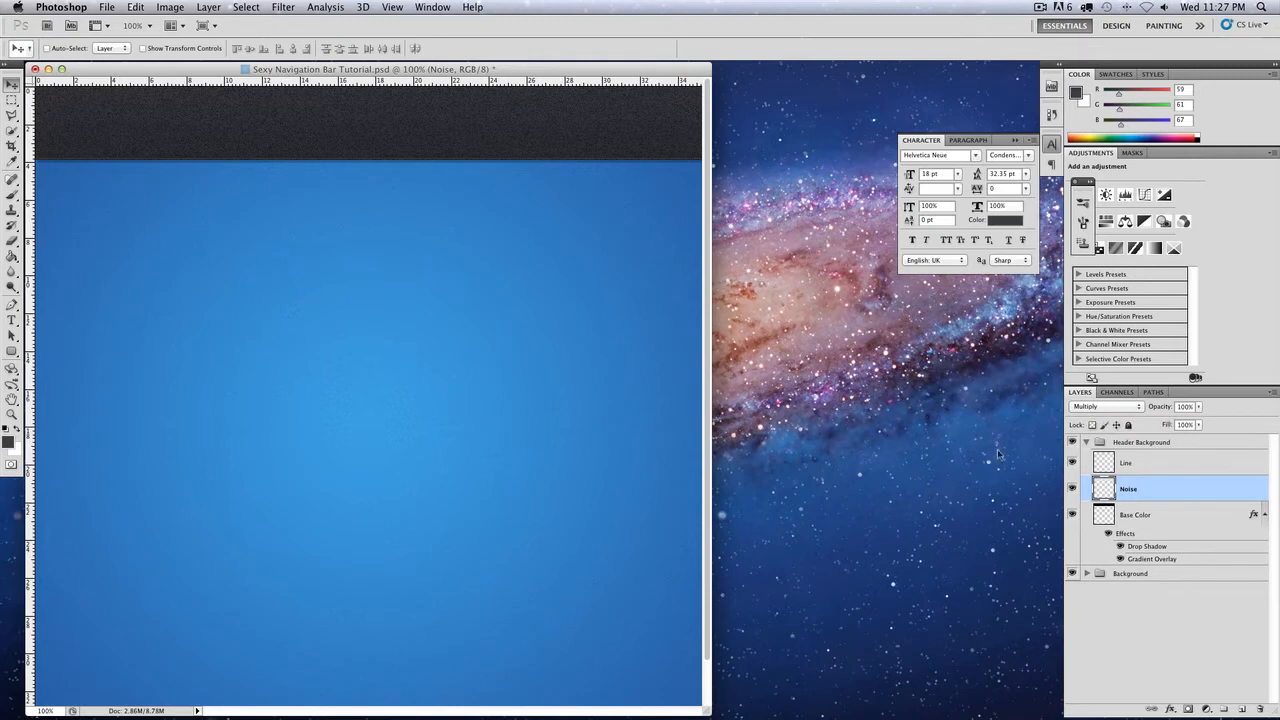
Set the Noise layer's opacity to 20%
{"action": "left_click", "coordinate": [1184, 407]}
{"action": "type", "text": "10"}
{"action": "key", "text": "Return"}
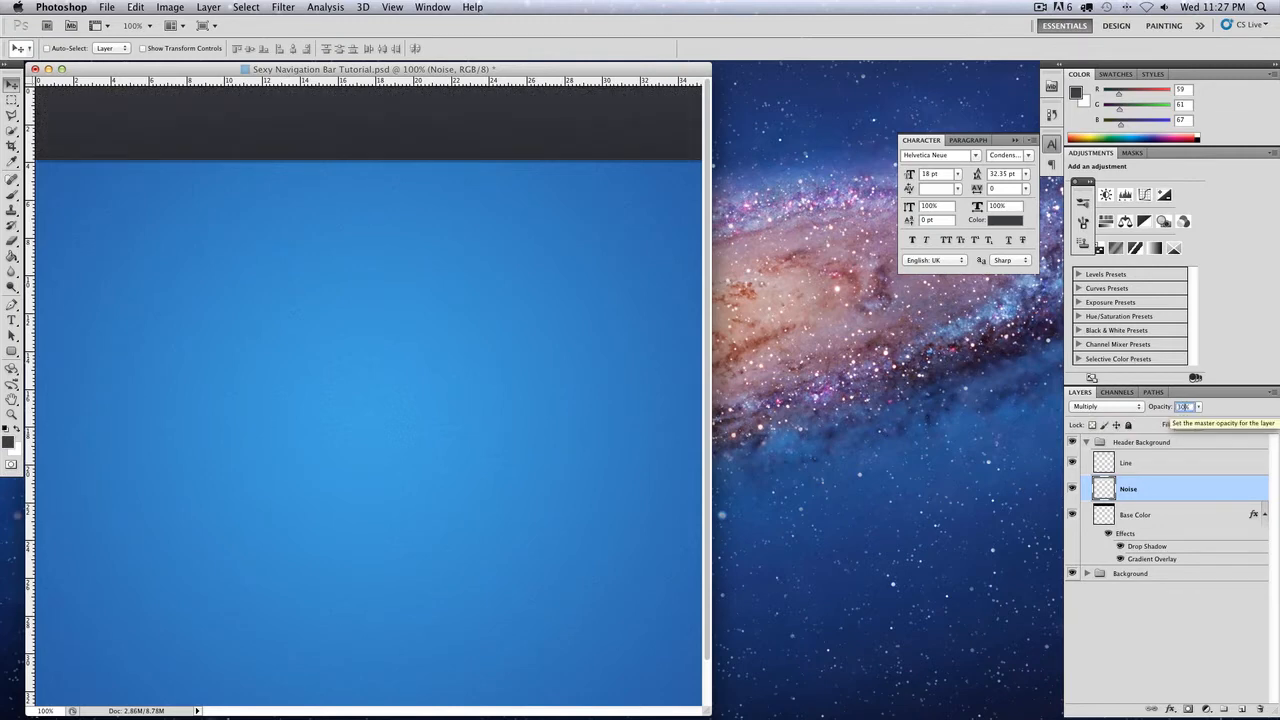
{"action": "type", "text": "3"}
{"action": "key", "text": "Return"}
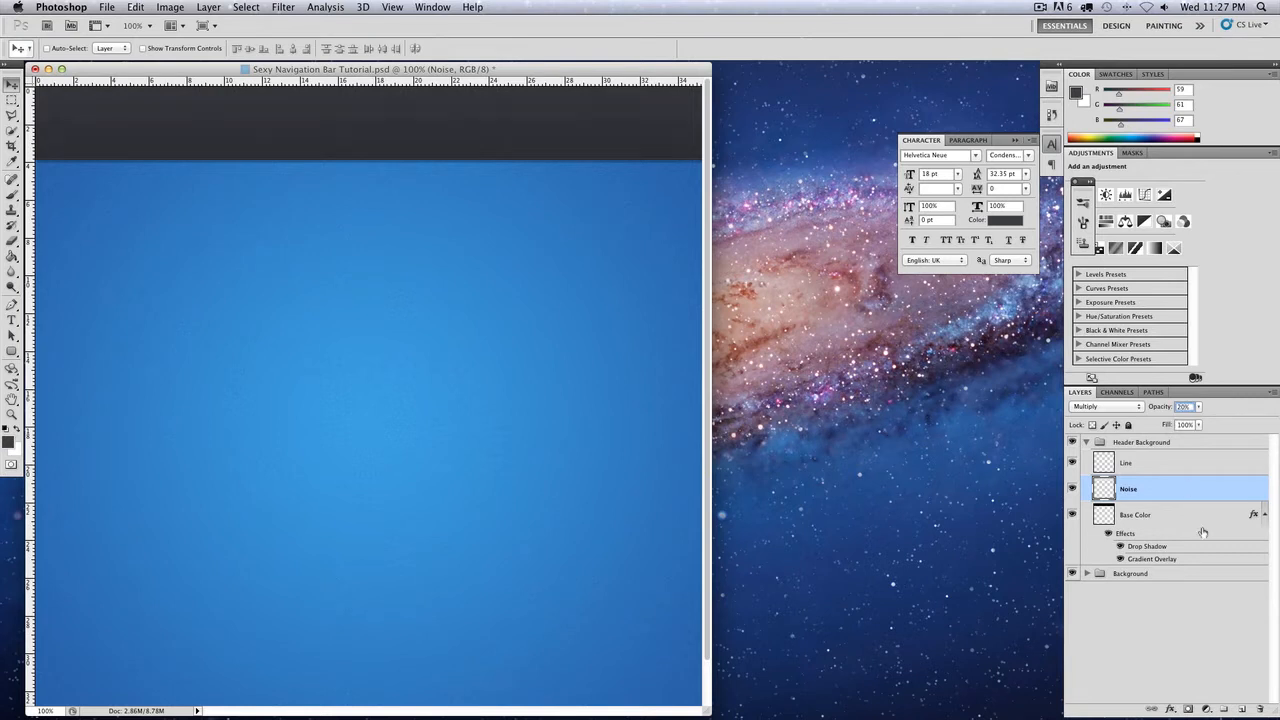
Choose the Brush tool and add a new layer above the Line layer in the Header Background group
{"action": "left_click", "coordinate": [1132, 461]}
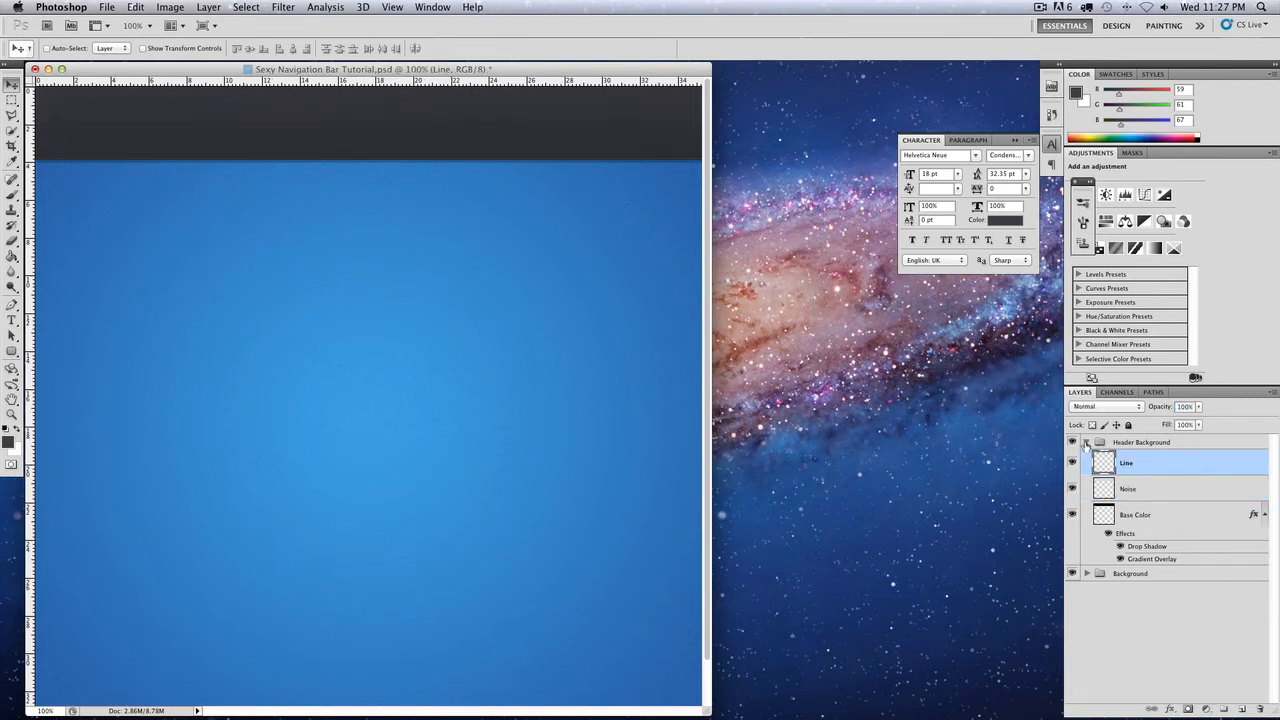
{"action": "left_click", "coordinate": [1086, 443]}
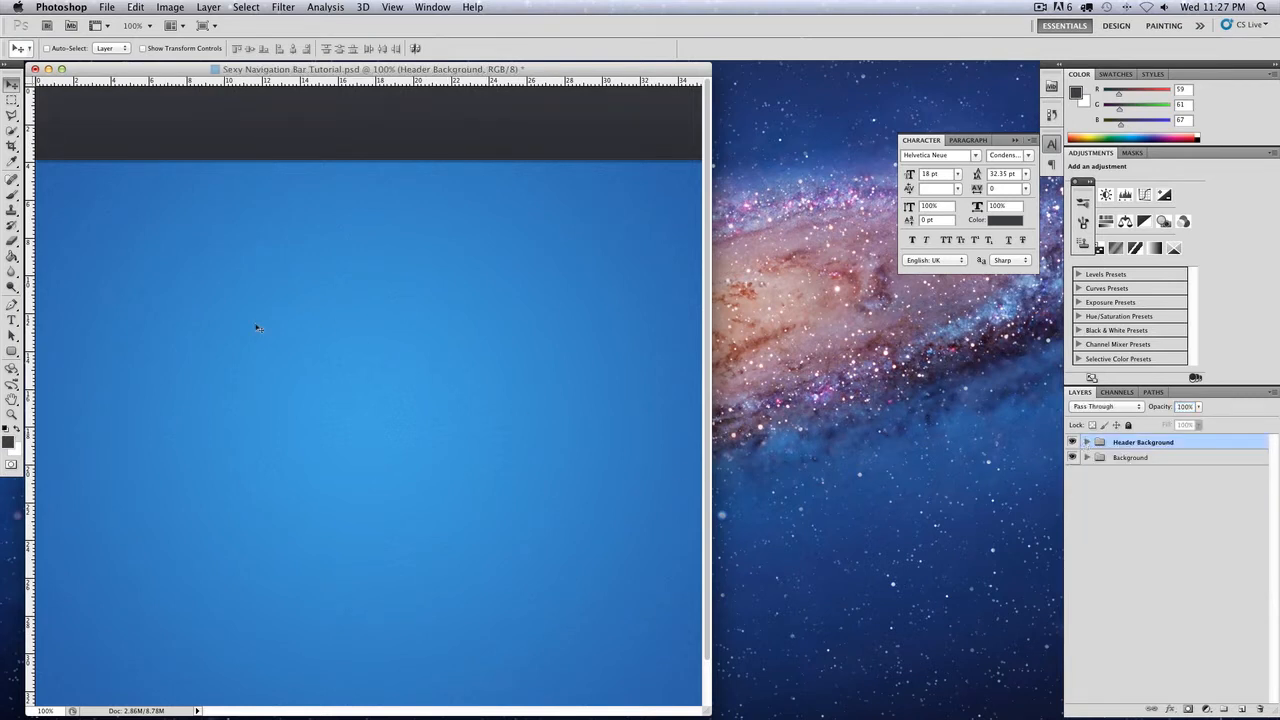
{"action": "left_click", "coordinate": [12, 195]}
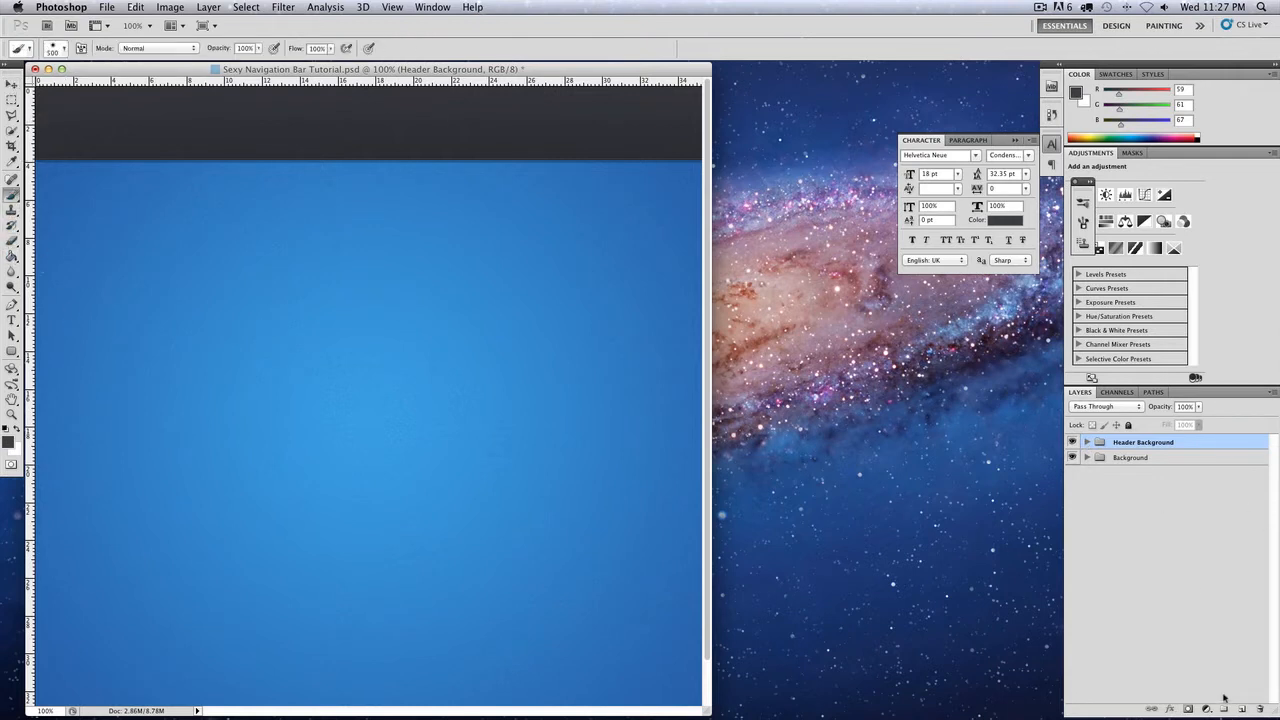
{"action": "left_click", "coordinate": [1086, 442]}
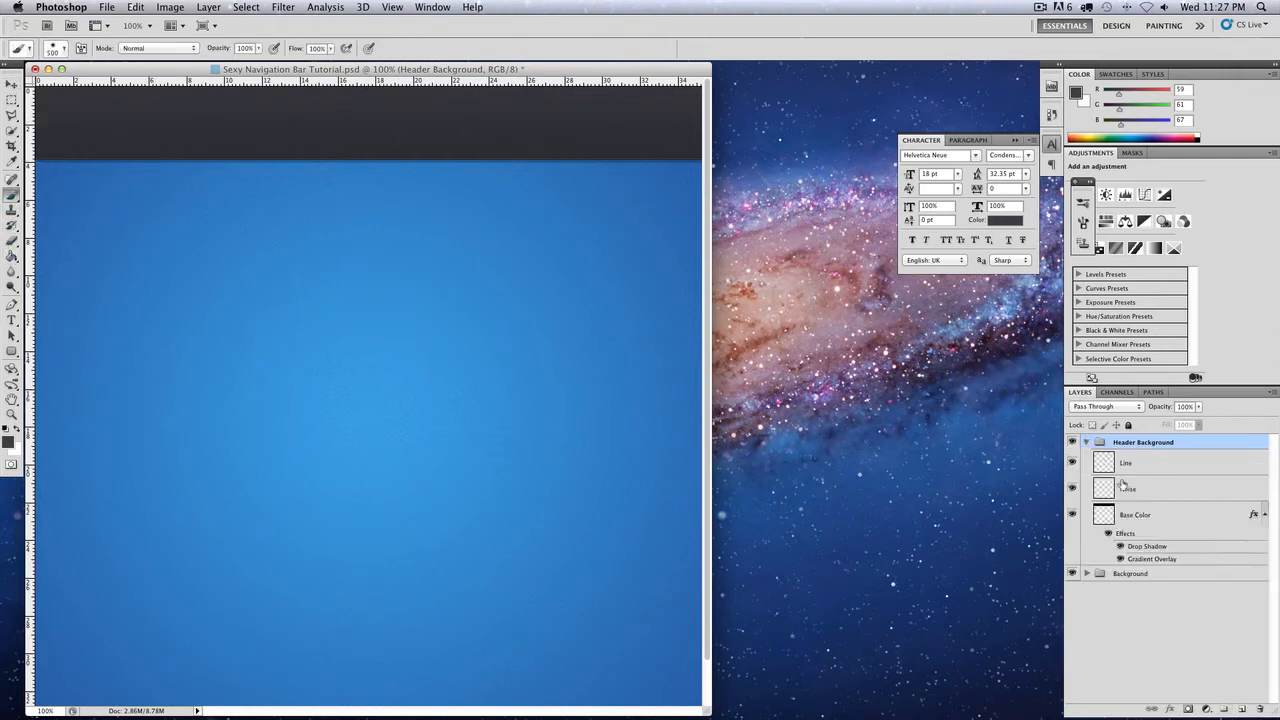
{"action": "left_click", "coordinate": [1172, 470]}
{"action": "left_click", "coordinate": [1241, 709]}
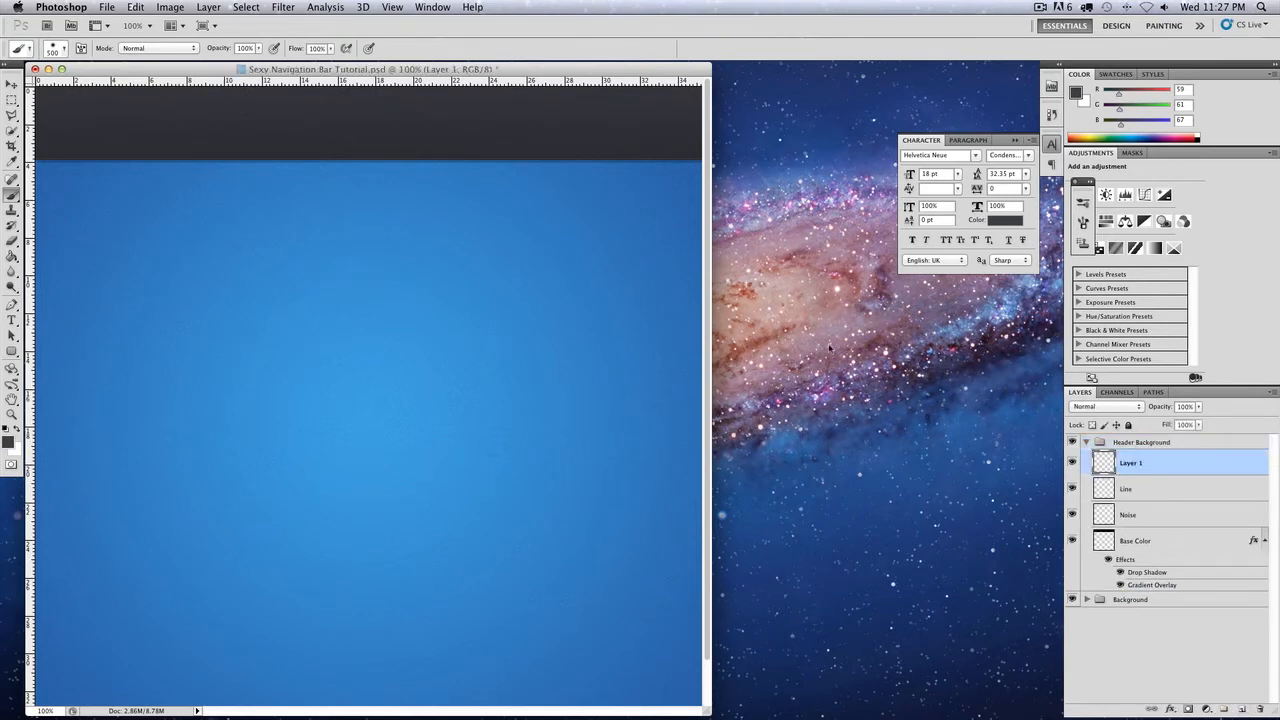
Paint a horizontal stroke across the full header width on the new layer with a soft 83 px brush
{"action": "left_click", "coordinate": [64, 49]}
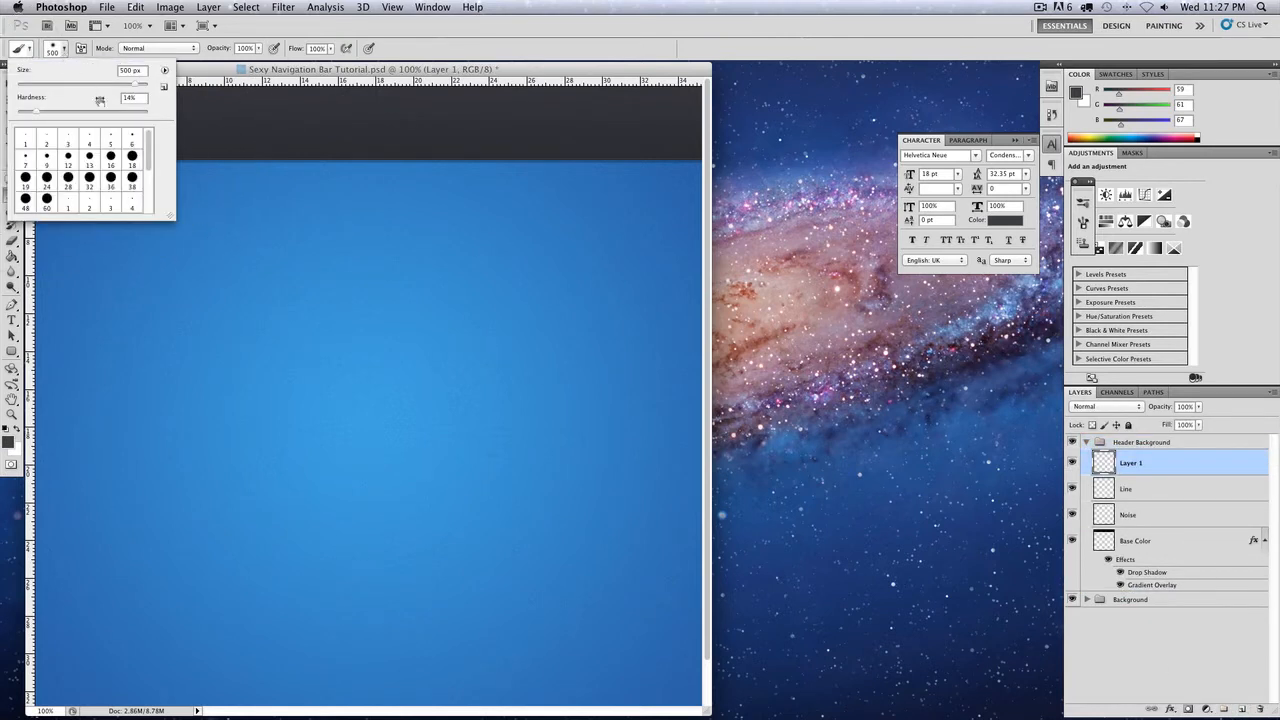
{"action": "left_click_drag", "start_coordinate": [117, 84], "coordinate": [70, 97]}
{"action": "left_click", "coordinate": [40, 112]}
{"action": "left_click", "coordinate": [276, 123]}
{"action": "key", "text": "super+z"}
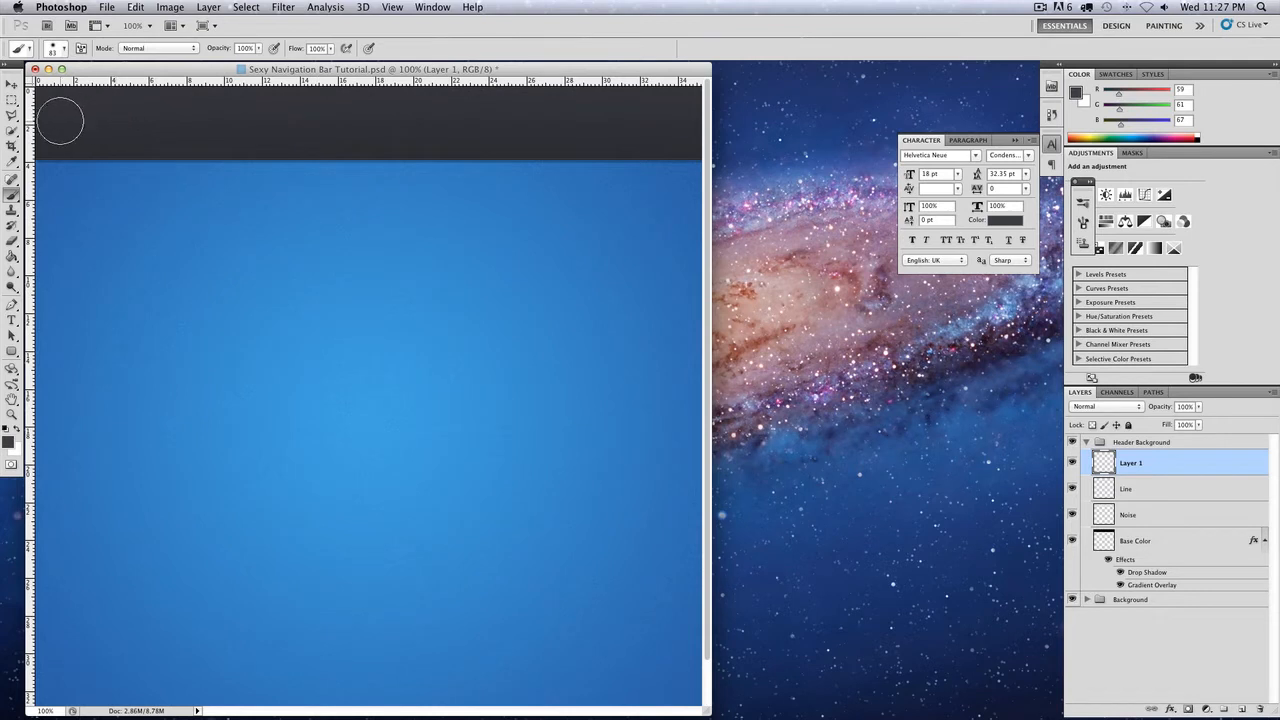
{"action": "left_click_drag", "start_coordinate": [54, 121], "coordinate": [740, 150]}
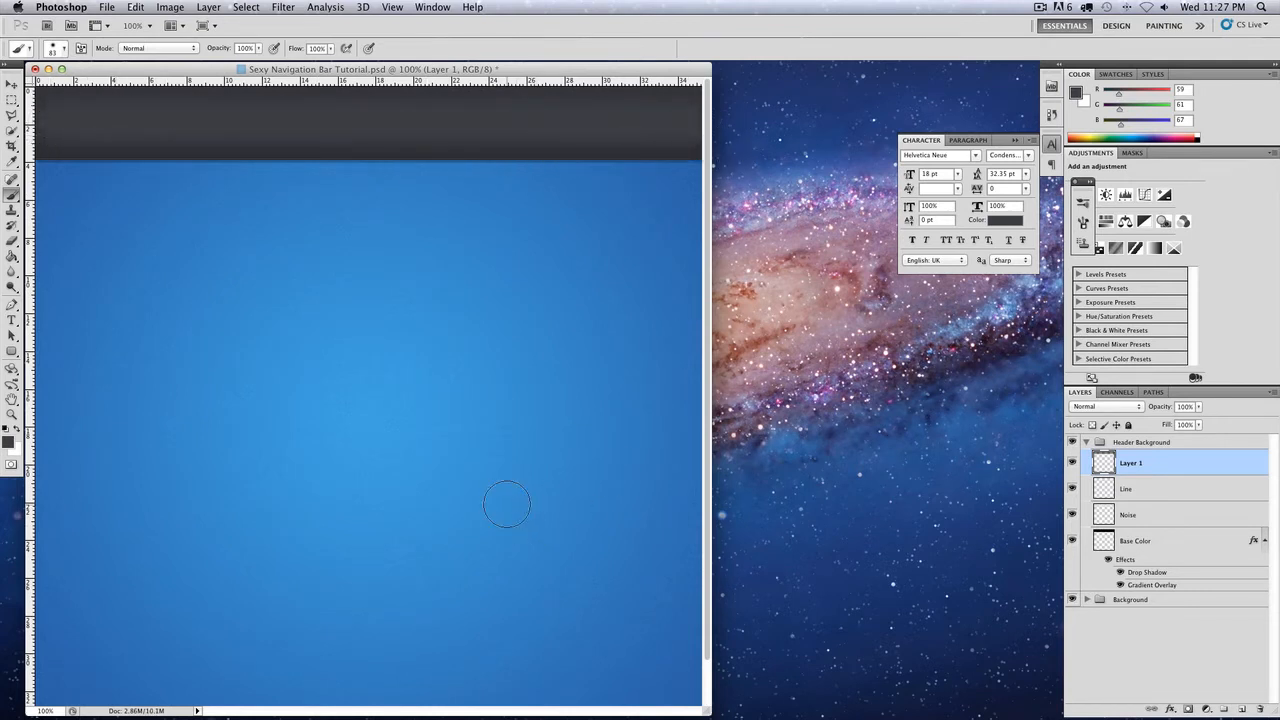
Rename the painted layer to Highlight
{"action": "double_click", "coordinate": [1131, 463]}
{"action": "type", "text": "Highlight"}
{"action": "key", "text": "Return"}
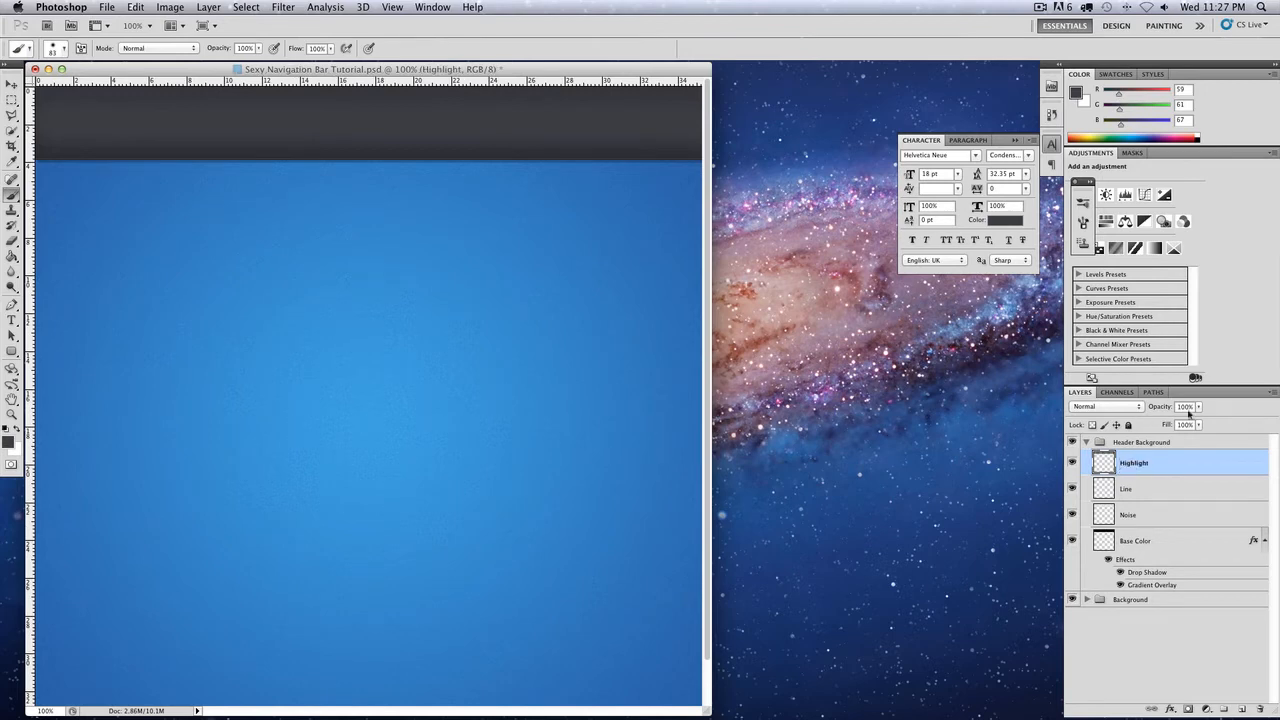
Lower the Highlight layer's opacity and collapse the Header Background group
{"action": "left_click", "coordinate": [1183, 406]}
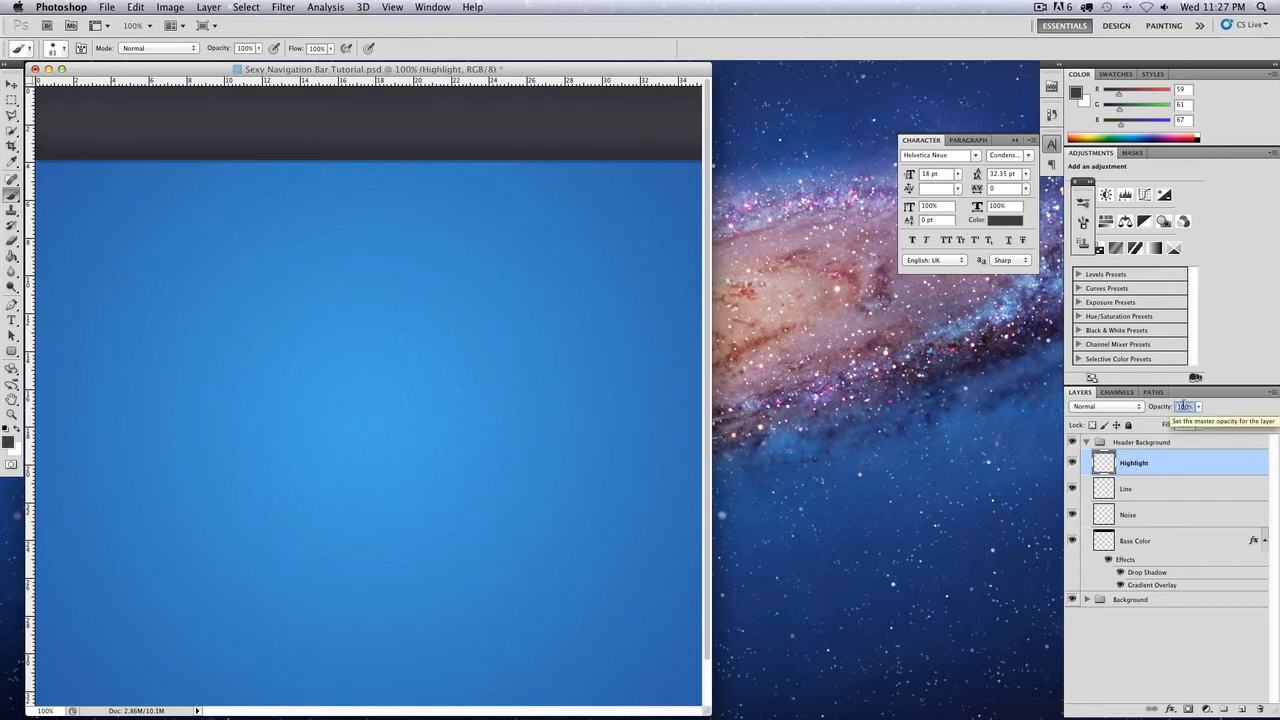
{"action": "type", "text": "10"}
{"action": "key", "text": "Return"}
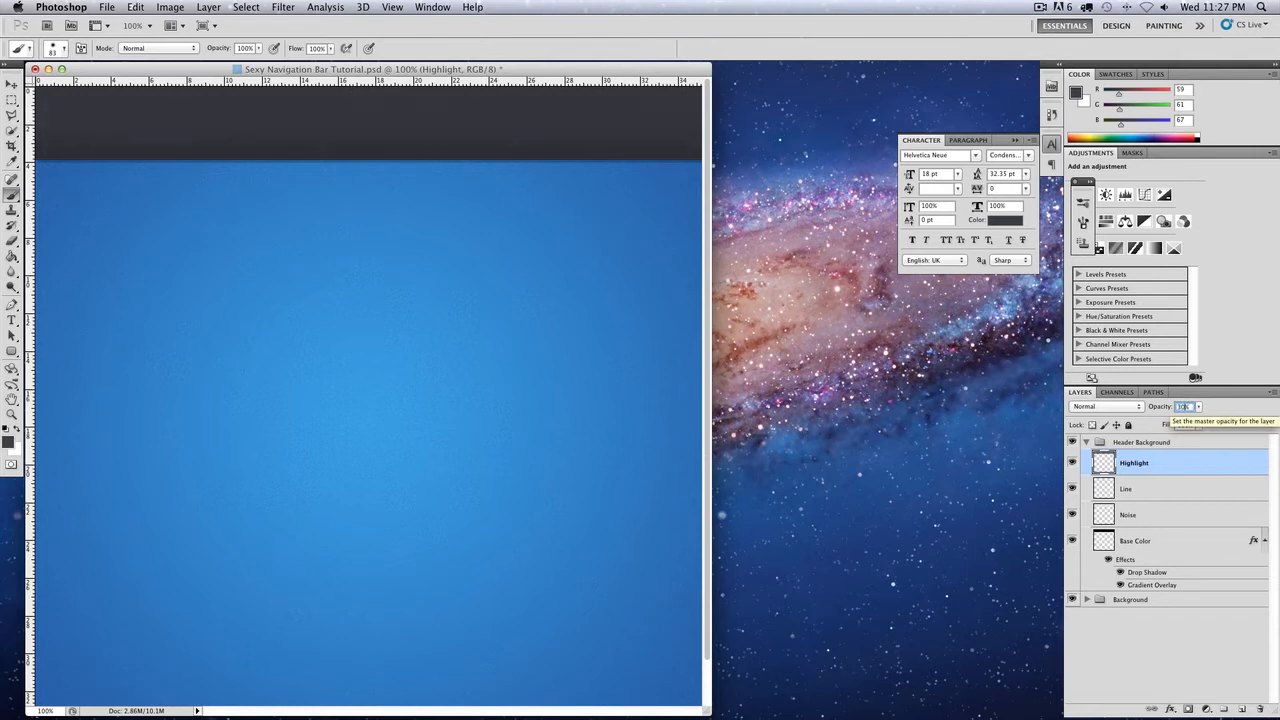
{"action": "type", "text": "5"}
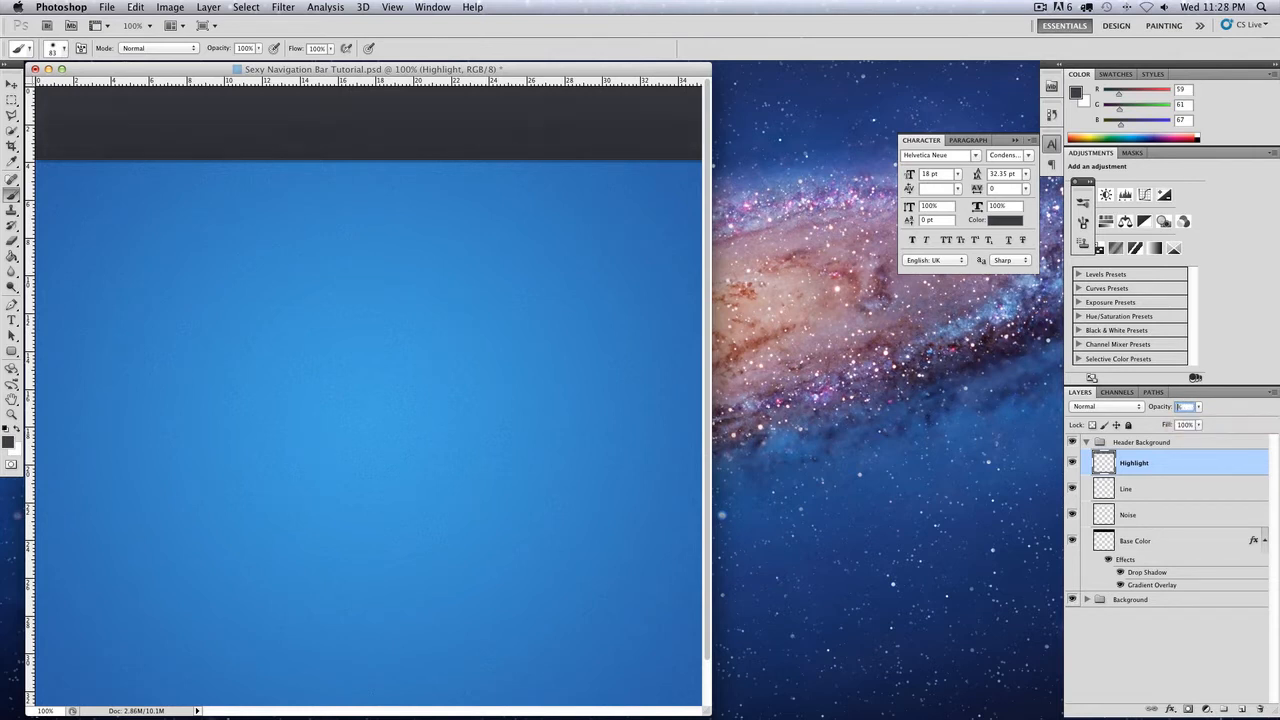
{"action": "type", "text": "0"}
{"action": "key", "text": "Return"}
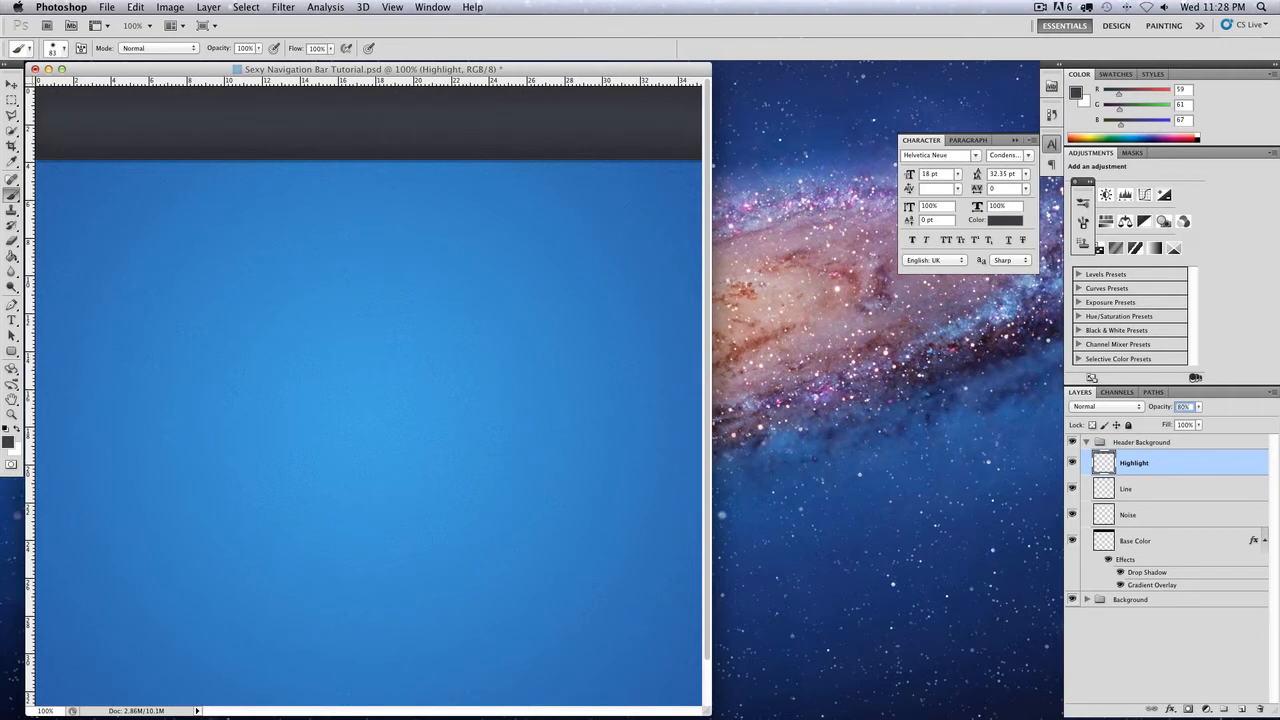
{"action": "type", "text": "10"}
{"action": "left_click", "coordinate": [1163, 484]}
{"action": "left_click", "coordinate": [1087, 442]}
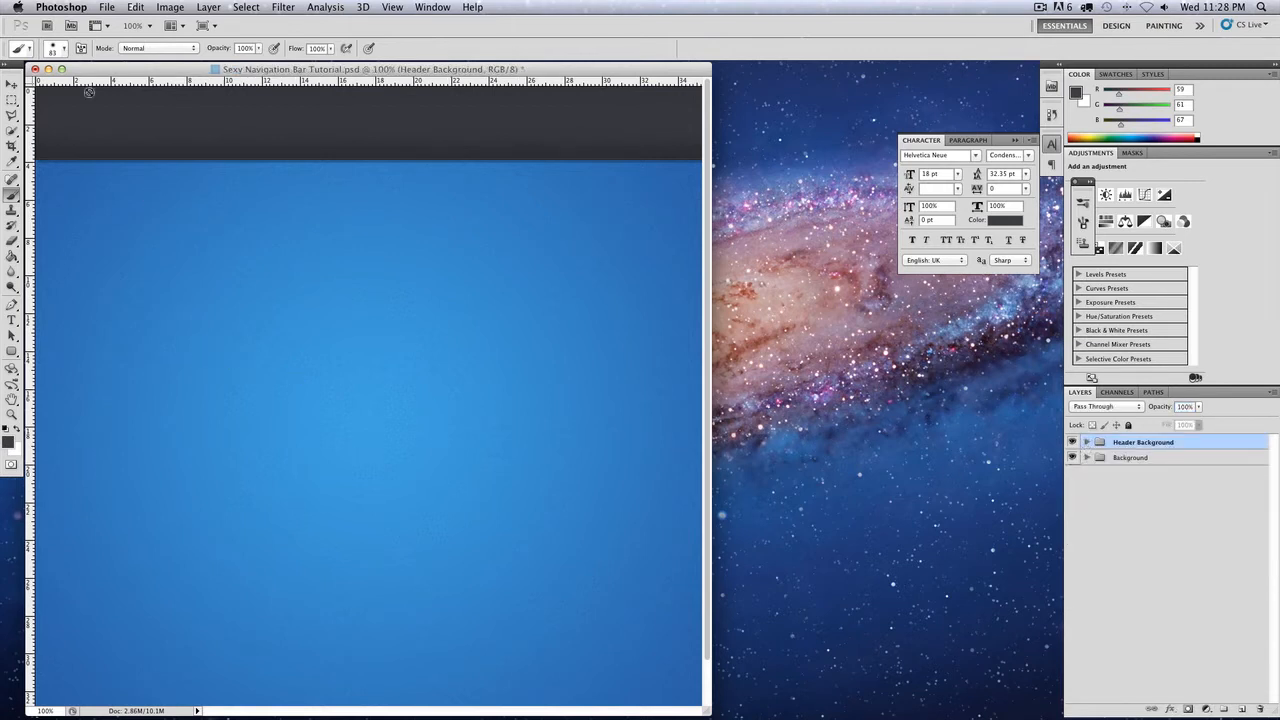
Create a new layer group above Header Background and name it Nav
{"action": "left_click", "coordinate": [1223, 708]}
{"action": "double_click", "coordinate": [1125, 442]}
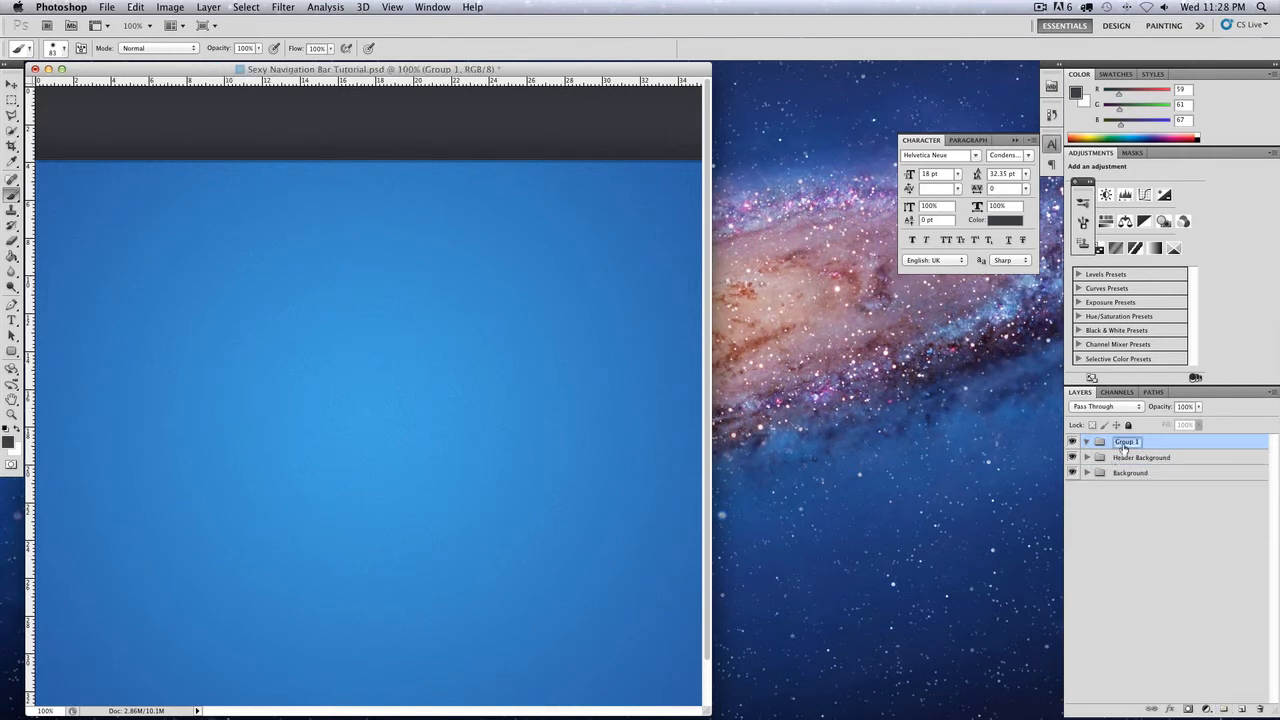
{"action": "type", "text": "Nav"}
{"action": "key", "text": "Return"}
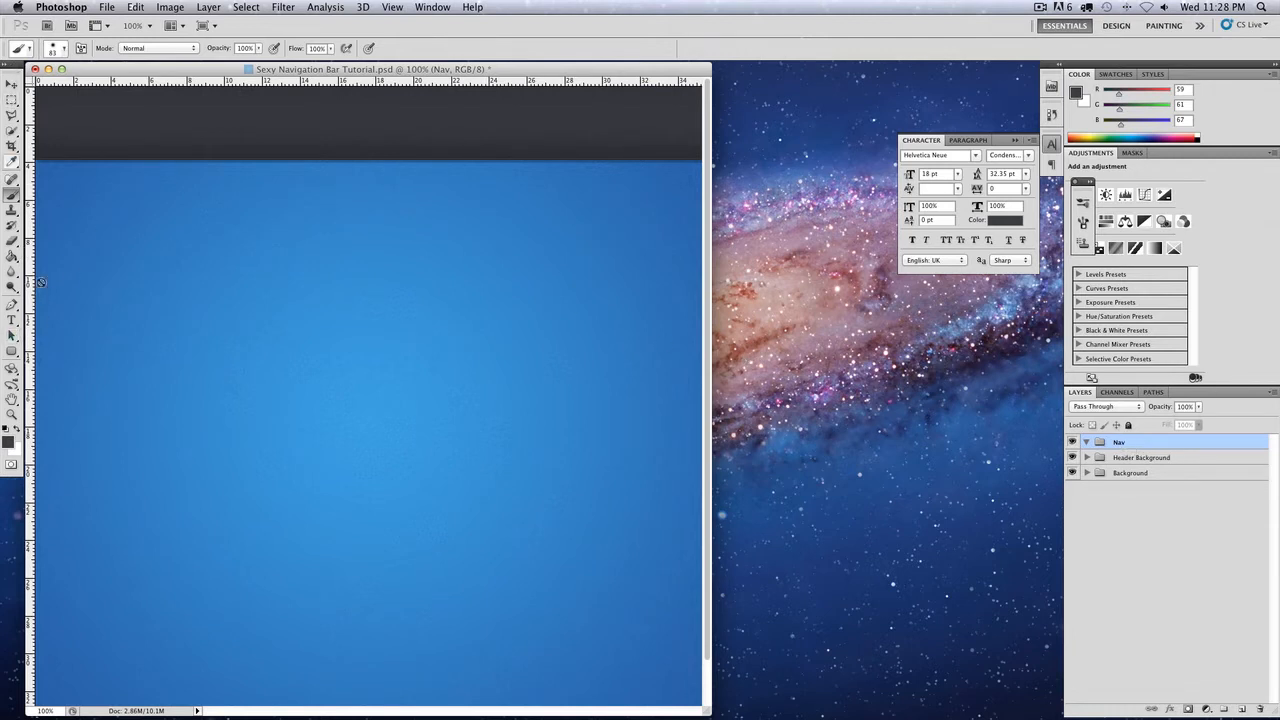
Add the navigation text HOME HOUSE APARTMENT CABIN to the dark header in 18 pt Helvetica Neue Condensed Bold
{"action": "left_click", "coordinate": [12, 320]}
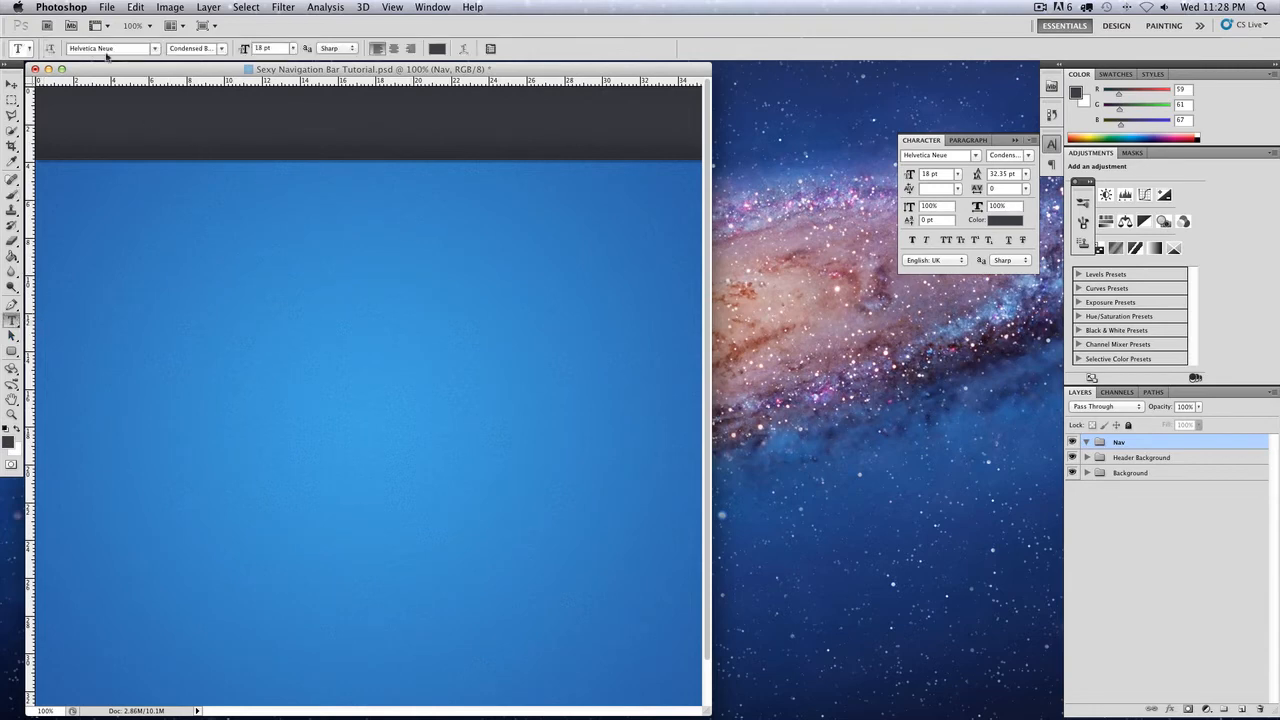
{"action": "left_click", "coordinate": [158, 130]}
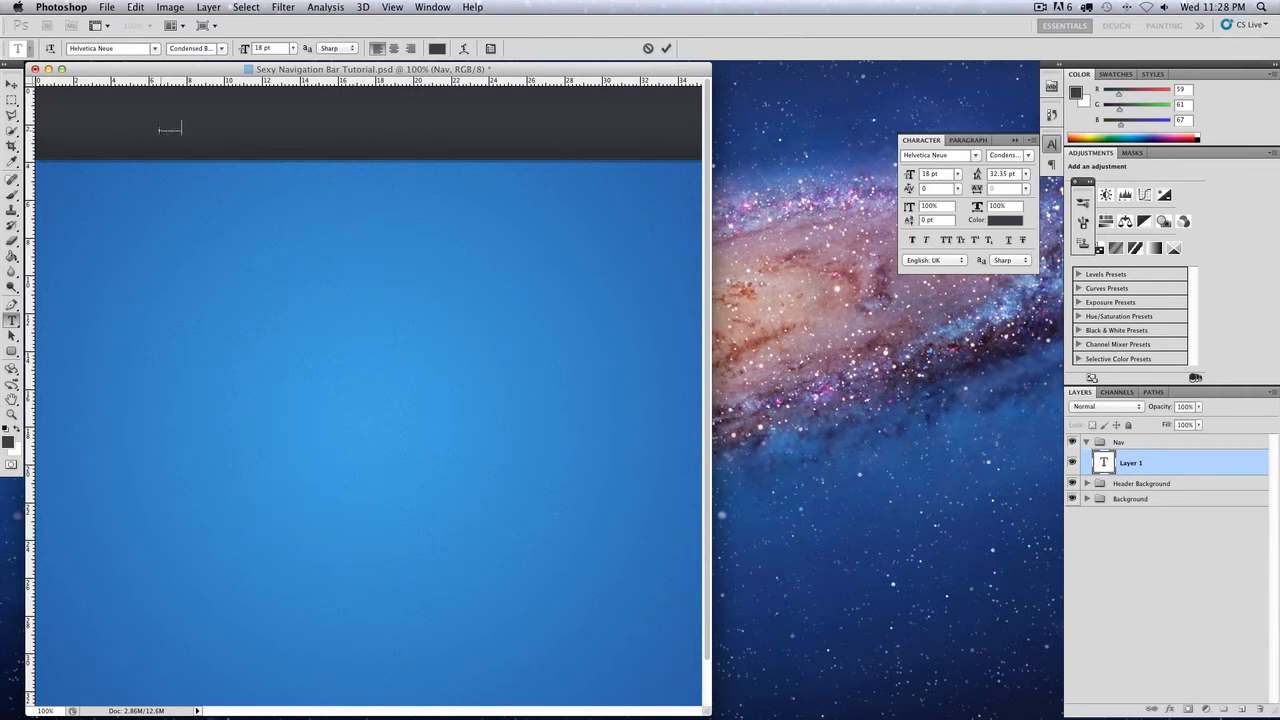
{"action": "type", "text": "t"}
{"action": "key", "text": "super+a"}
{"action": "type", "text": "te"}
{"action": "type", "text": "test"}
{"action": "key", "text": "super+a"}
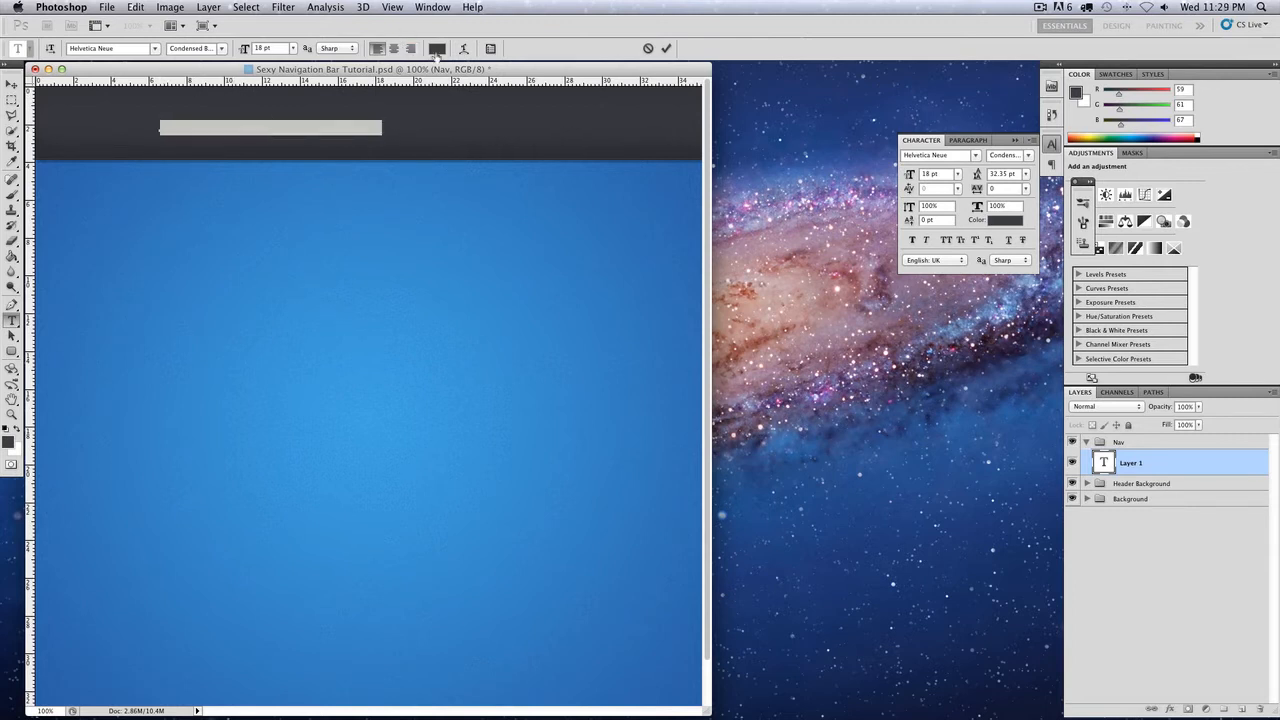
Set the navigation text colour to F9F9F9 and commit the text
{"action": "left_click", "coordinate": [440, 50]}
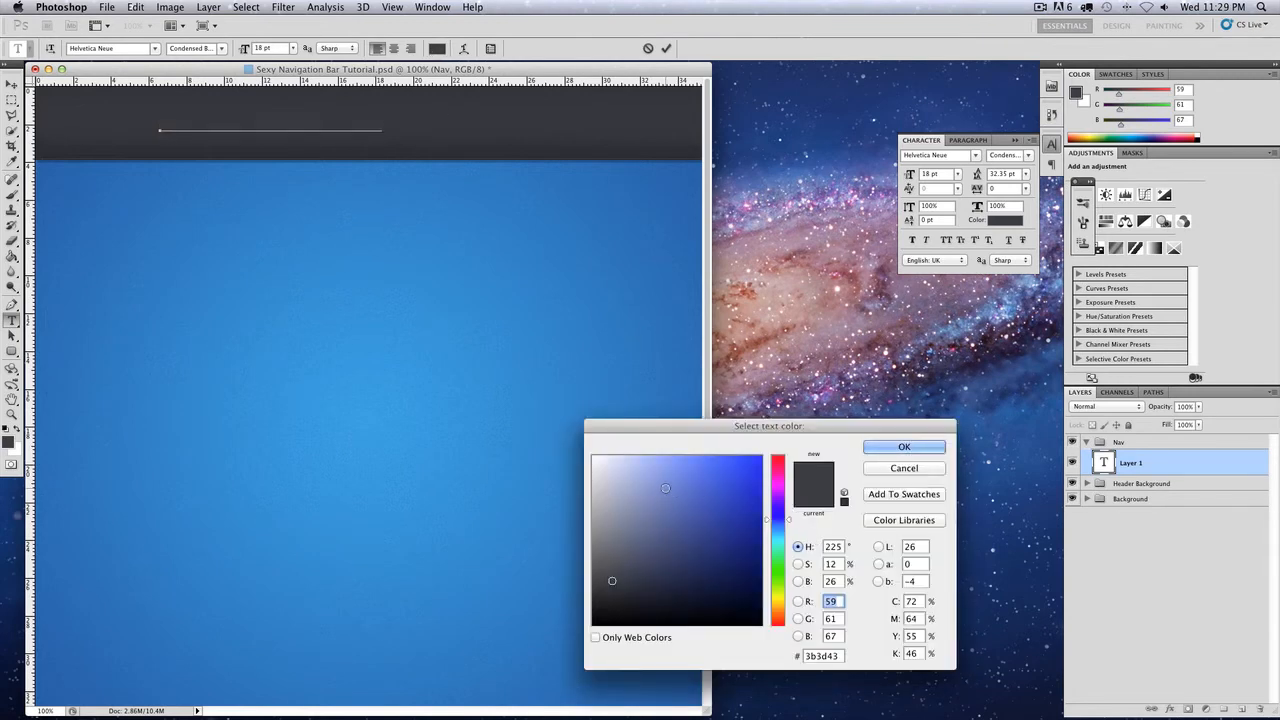
{"action": "left_click", "coordinate": [814, 655]}
{"action": "type", "text": "F9F9F9"}
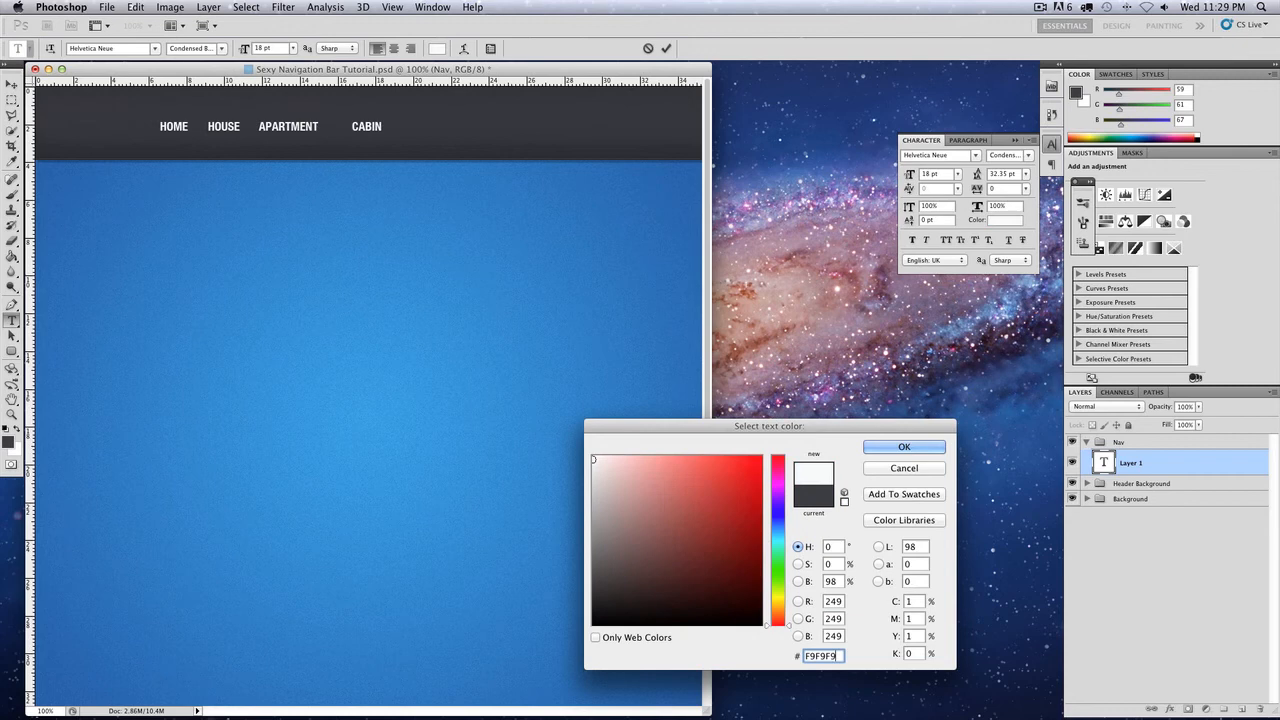
{"action": "key", "text": "Return"}
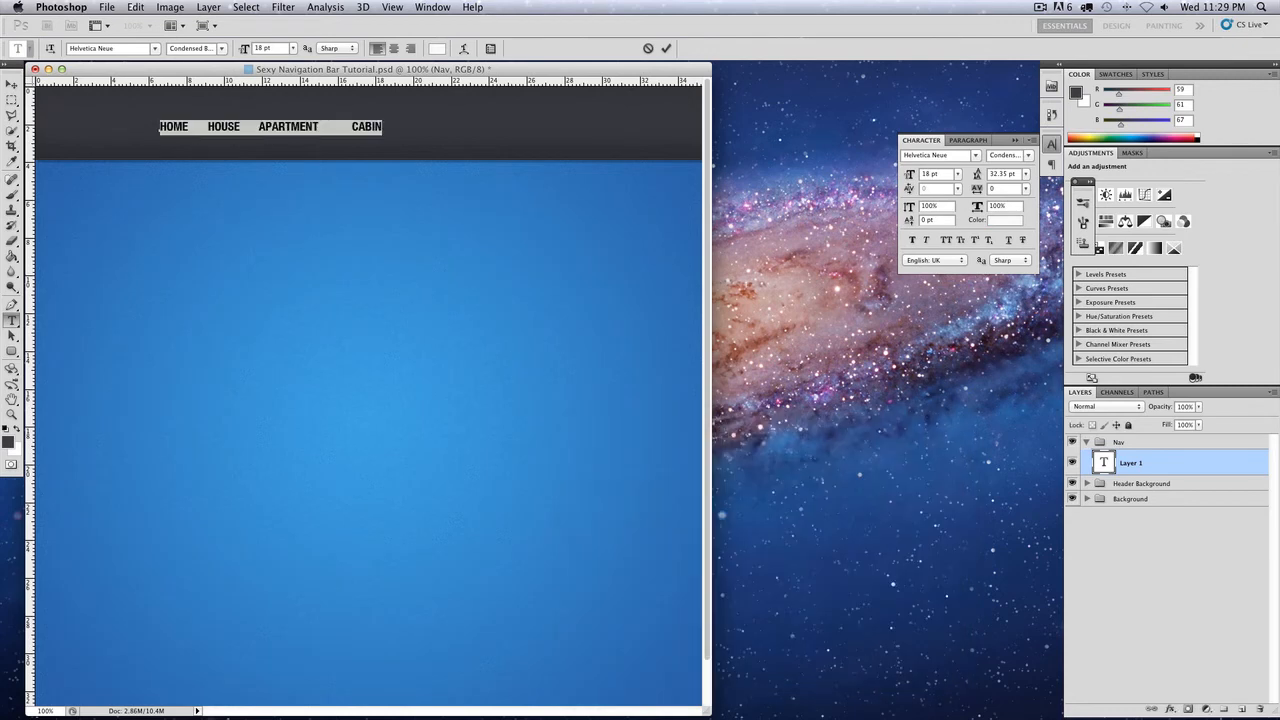
{"action": "left_click", "coordinate": [12, 83]}
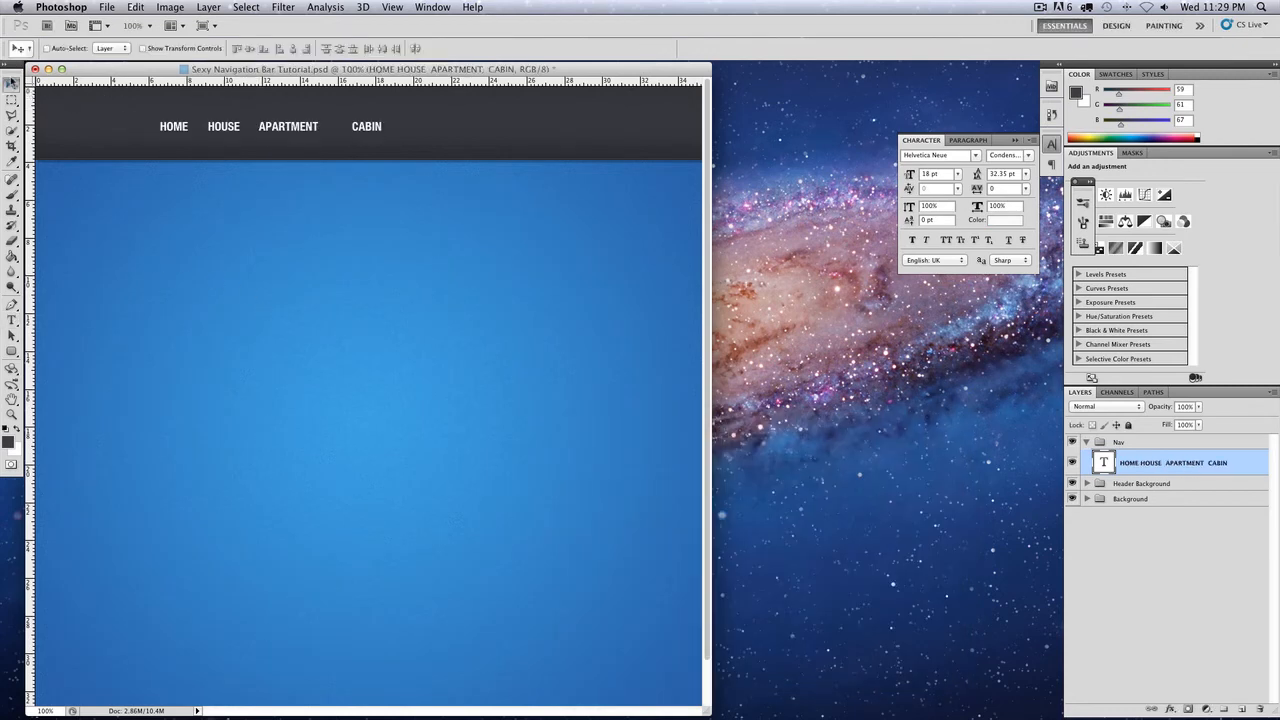
Centre the navigation text horizontally and vertically on the header, using the Base Color layer's outline as the selection, and deselect
{"action": "left_click", "coordinate": [1087, 483]}
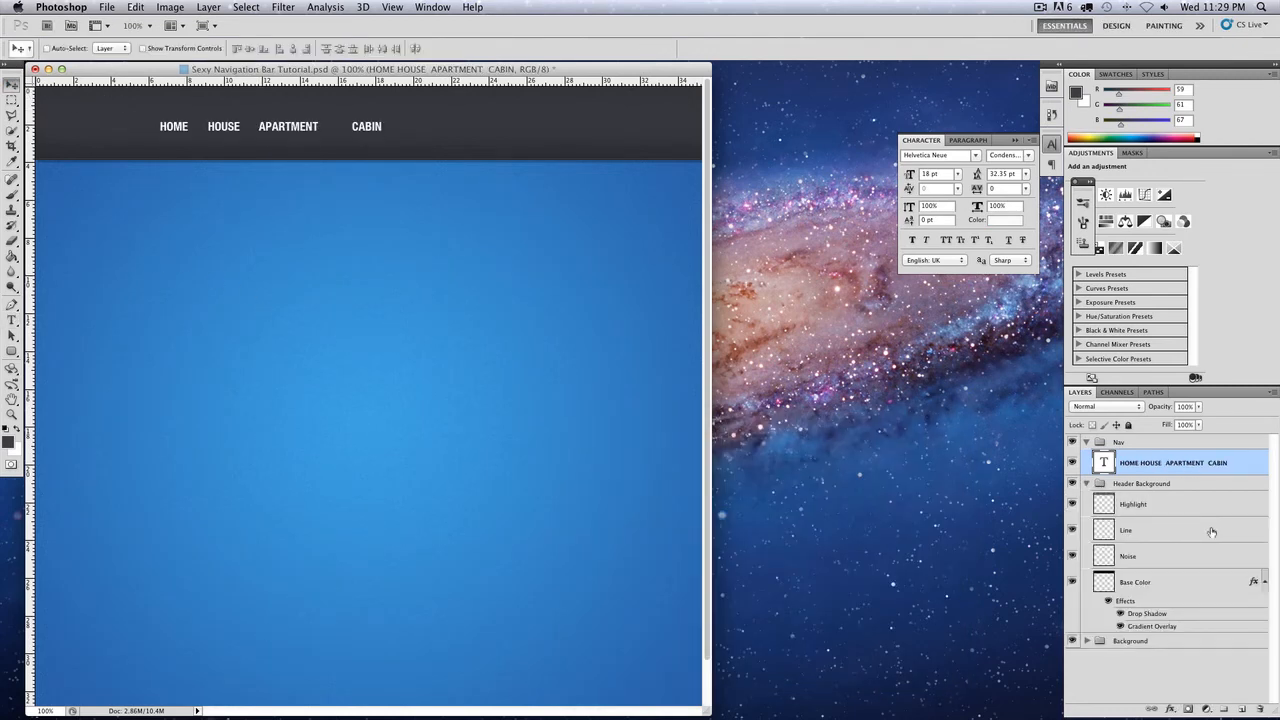
{"action": "left_click", "coordinate": [1105, 586], "text": "super"}
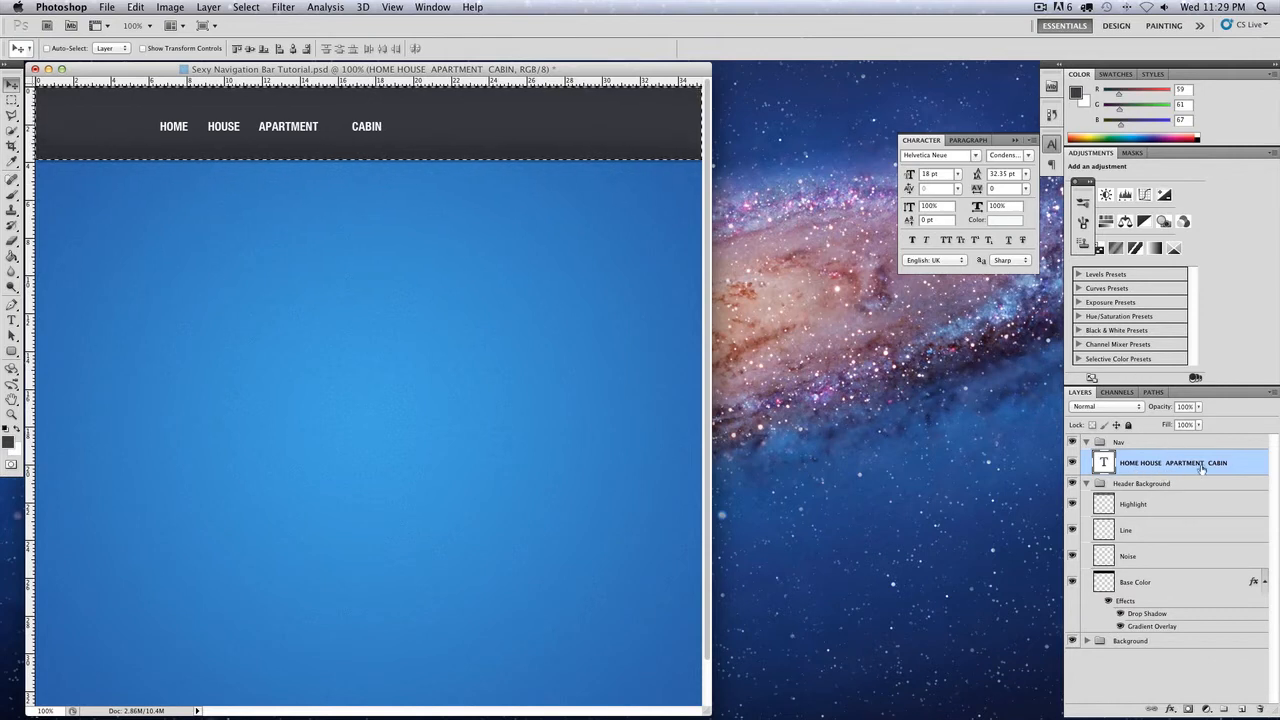
{"action": "left_click", "coordinate": [292, 48]}
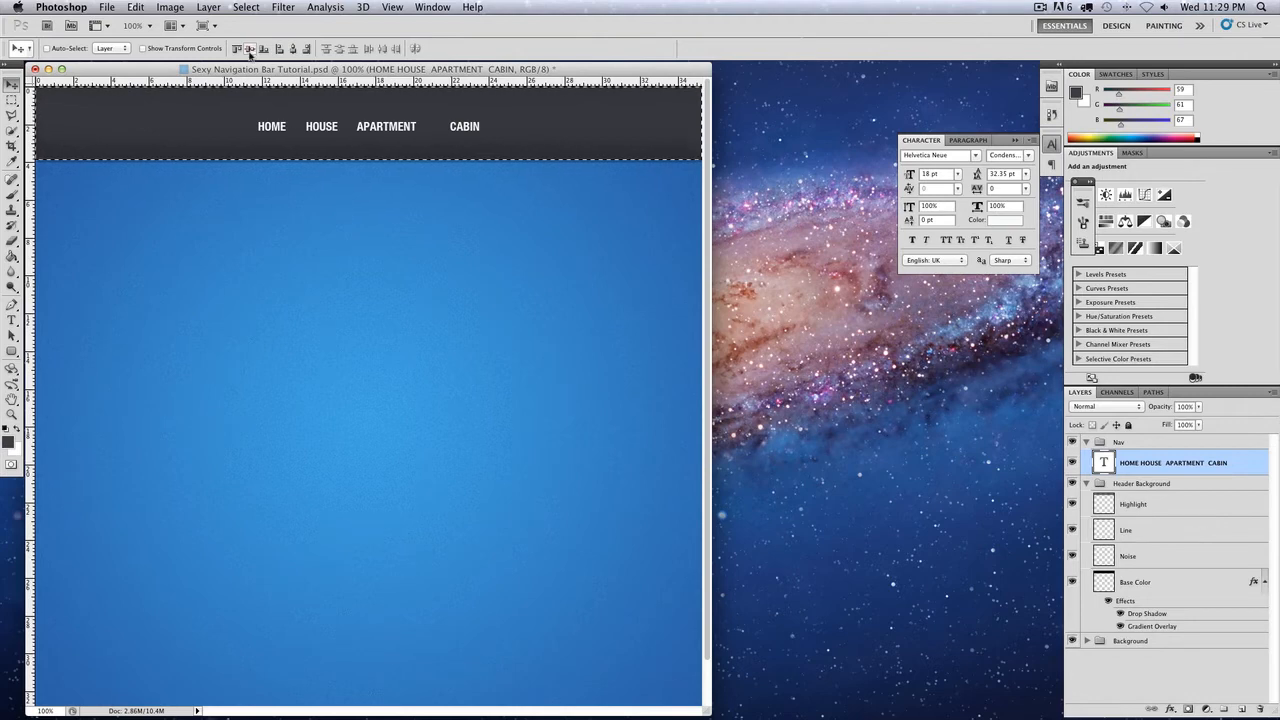
{"action": "left_click", "coordinate": [250, 48]}
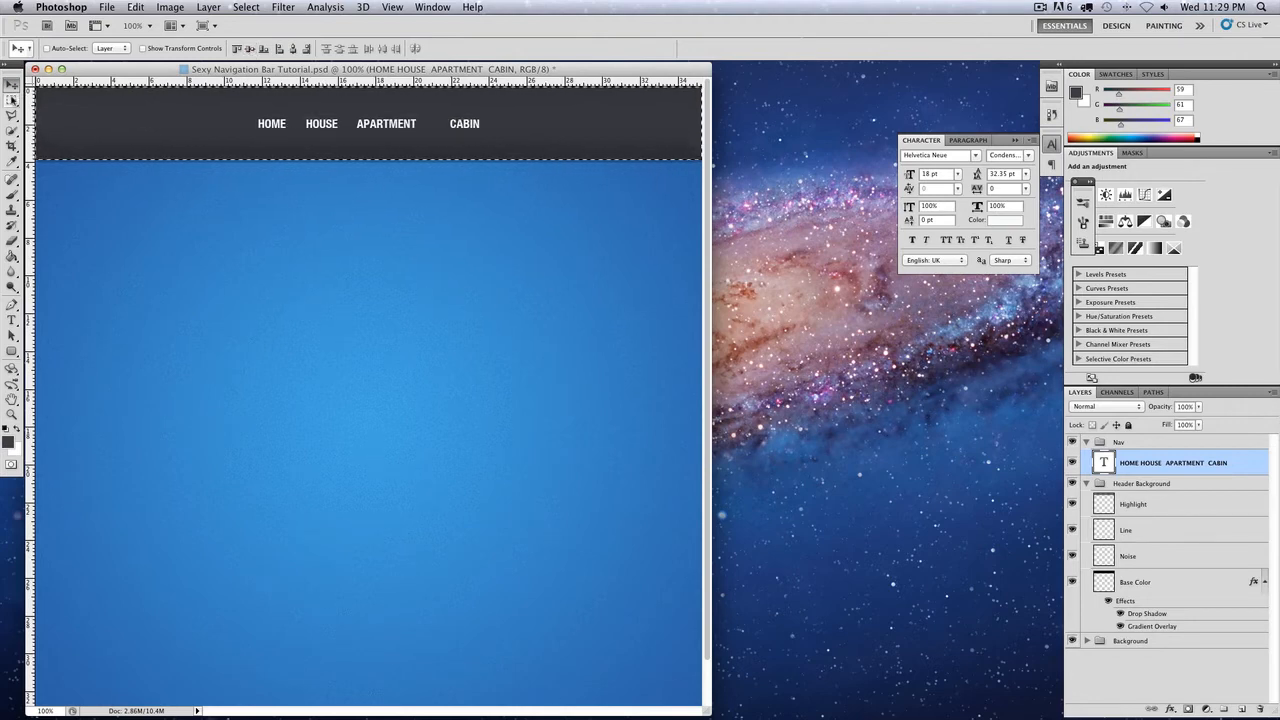
{"action": "left_click", "coordinate": [11, 100]}
{"action": "left_click", "coordinate": [403, 308]}
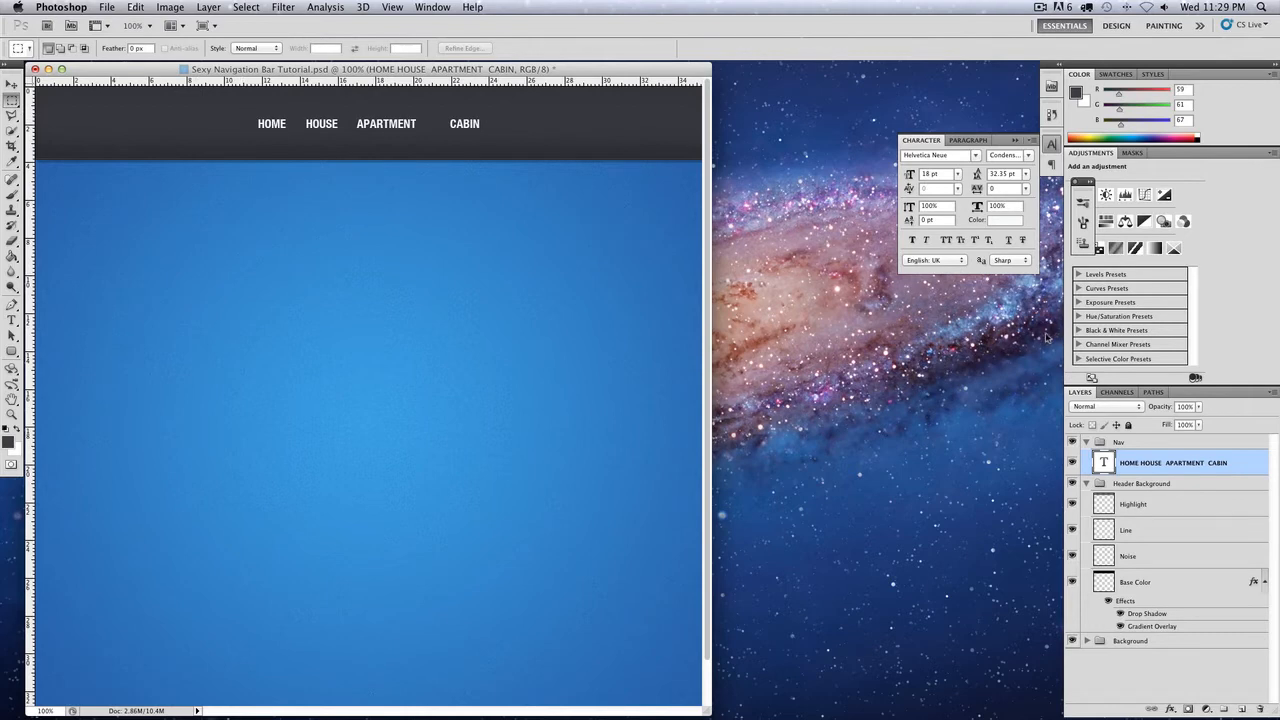
Select a full-header-height rectangle around HOME and fill it with black on a new layer
{"action": "key", "text": "super+plus"}
{"action": "scroll", "coordinate": [486, 334], "scroll_direction": "up", "scroll_amount": 5}
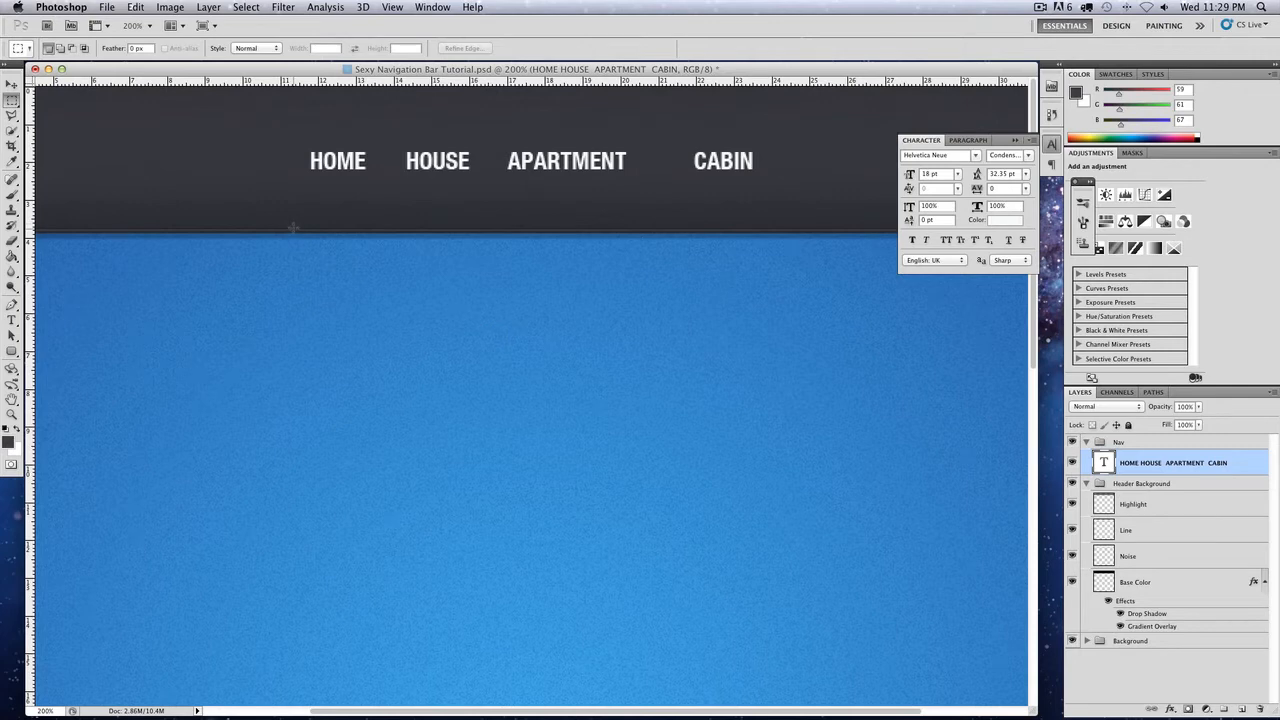
{"action": "left_click_drag", "start_coordinate": [292, 228], "coordinate": [380, 34]}
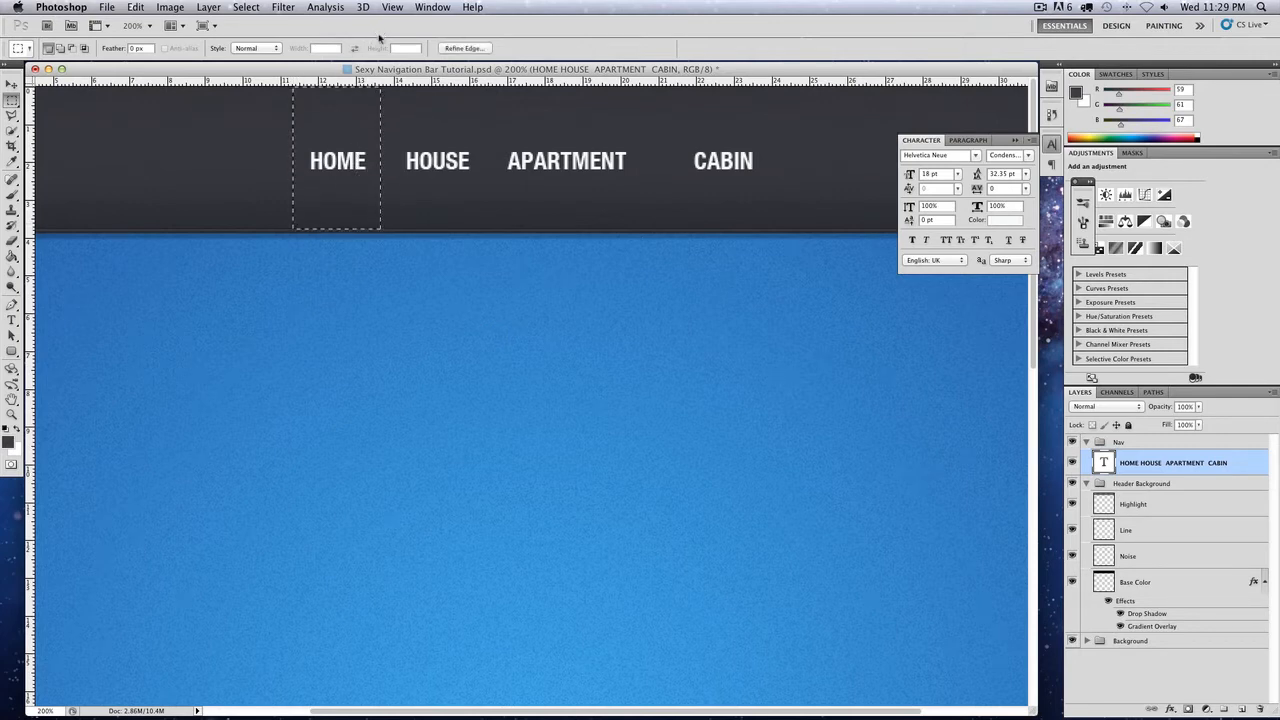
{"action": "left_click", "coordinate": [1242, 712]}
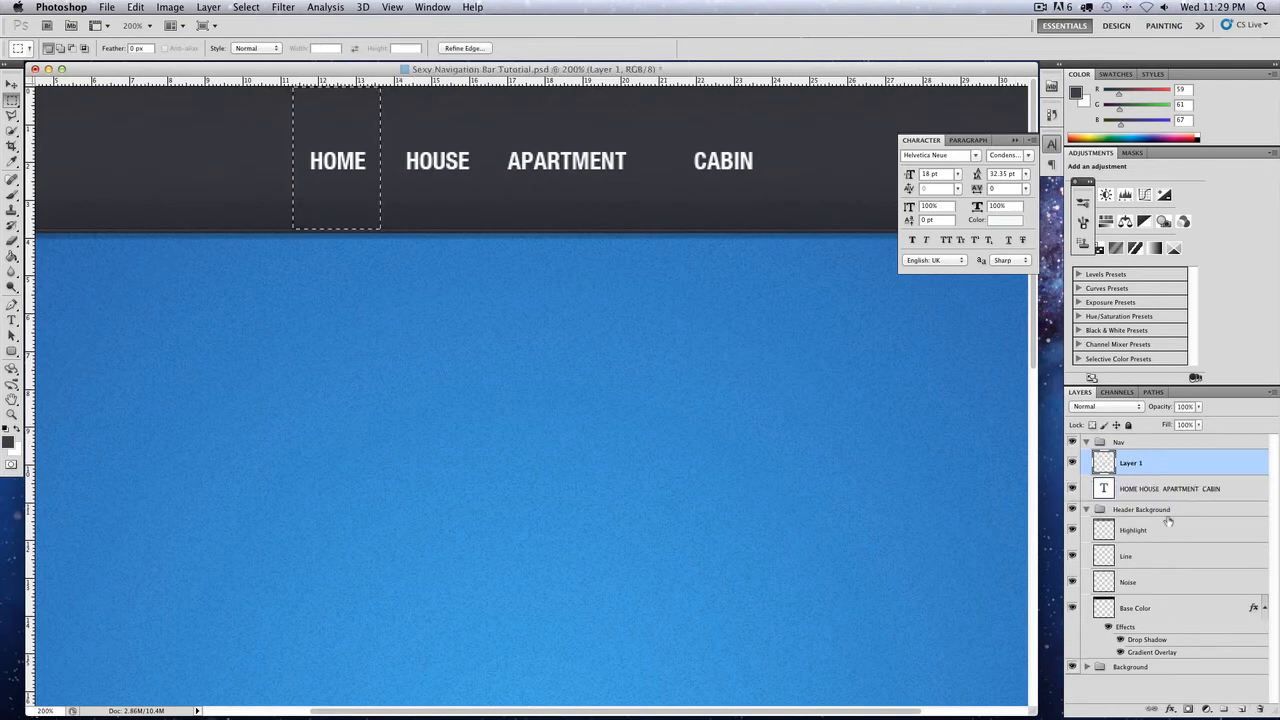
{"action": "key", "text": "d"}
{"action": "left_click", "coordinate": [12, 256]}
{"action": "left_click", "coordinate": [365, 195]}
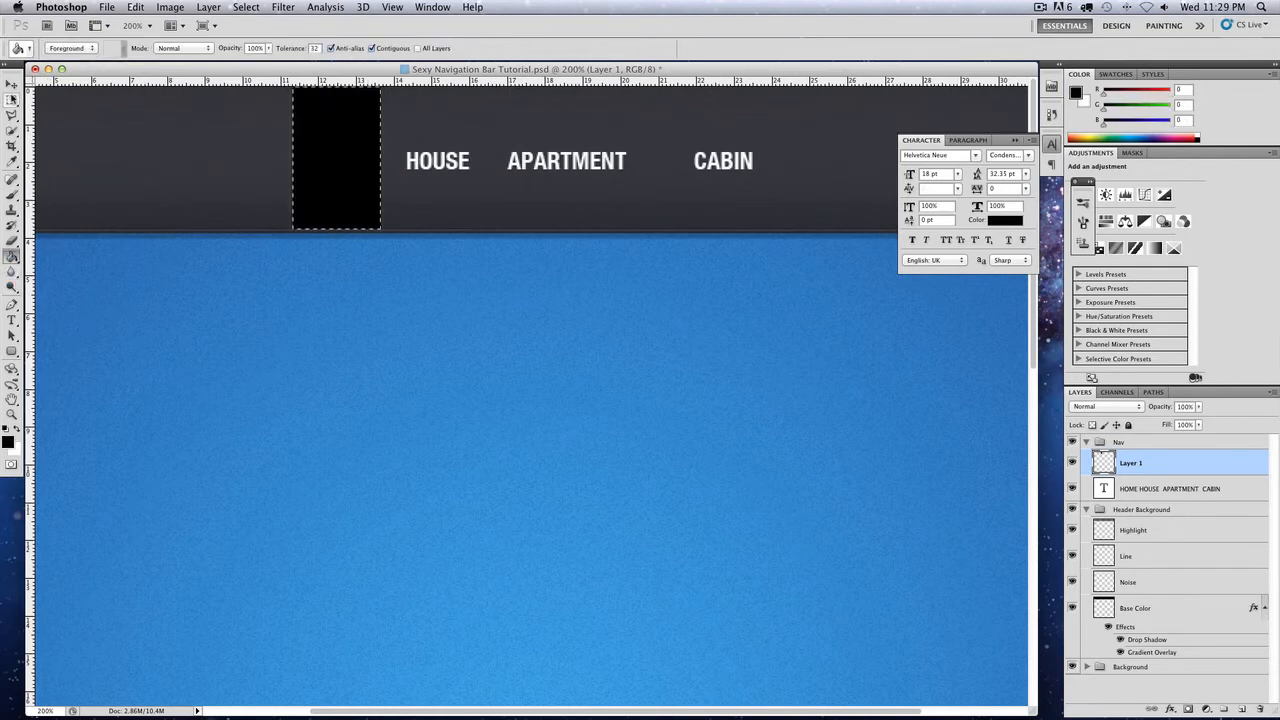
Deselect, move the black rectangle's layer beneath the navigation text and rename it Highlight
{"action": "left_click", "coordinate": [12, 100]}
{"action": "left_click", "coordinate": [220, 191]}
{"action": "left_click_drag", "start_coordinate": [1174, 457], "coordinate": [1170, 490]}
{"action": "double_click", "coordinate": [1131, 488]}
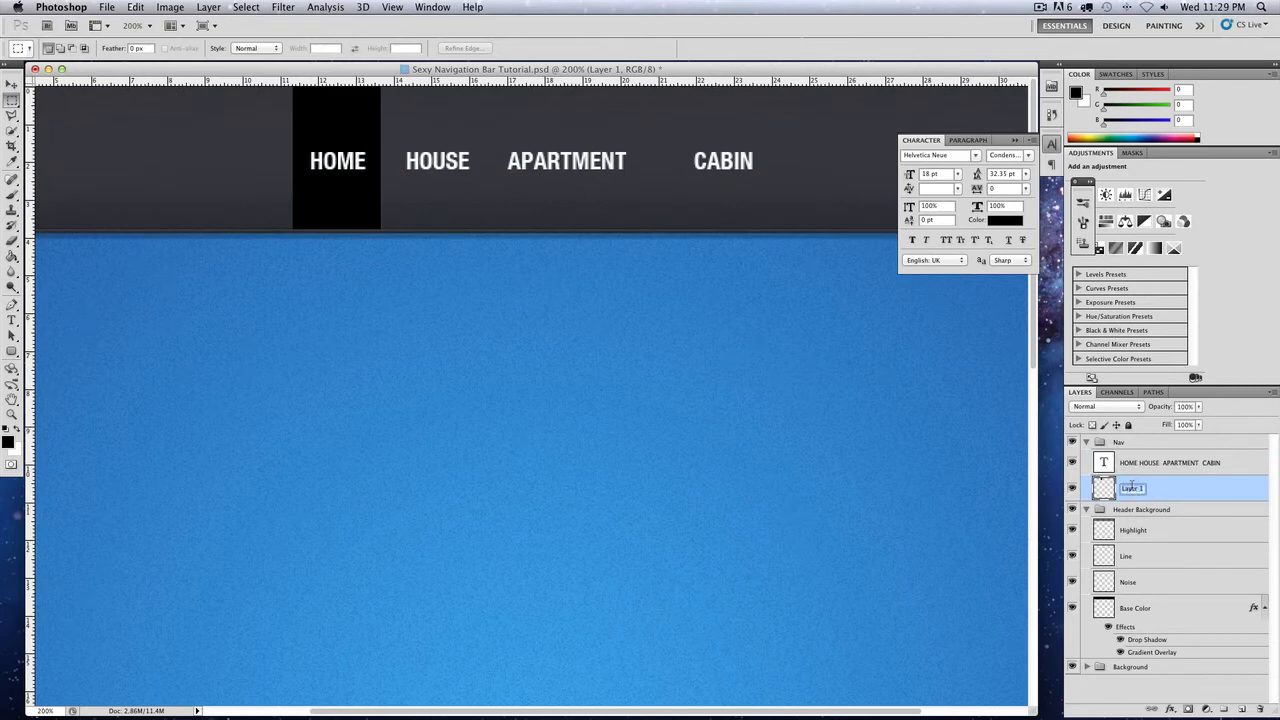
{"action": "type", "text": "HIGHLight"}
{"action": "key", "text": "Return"}
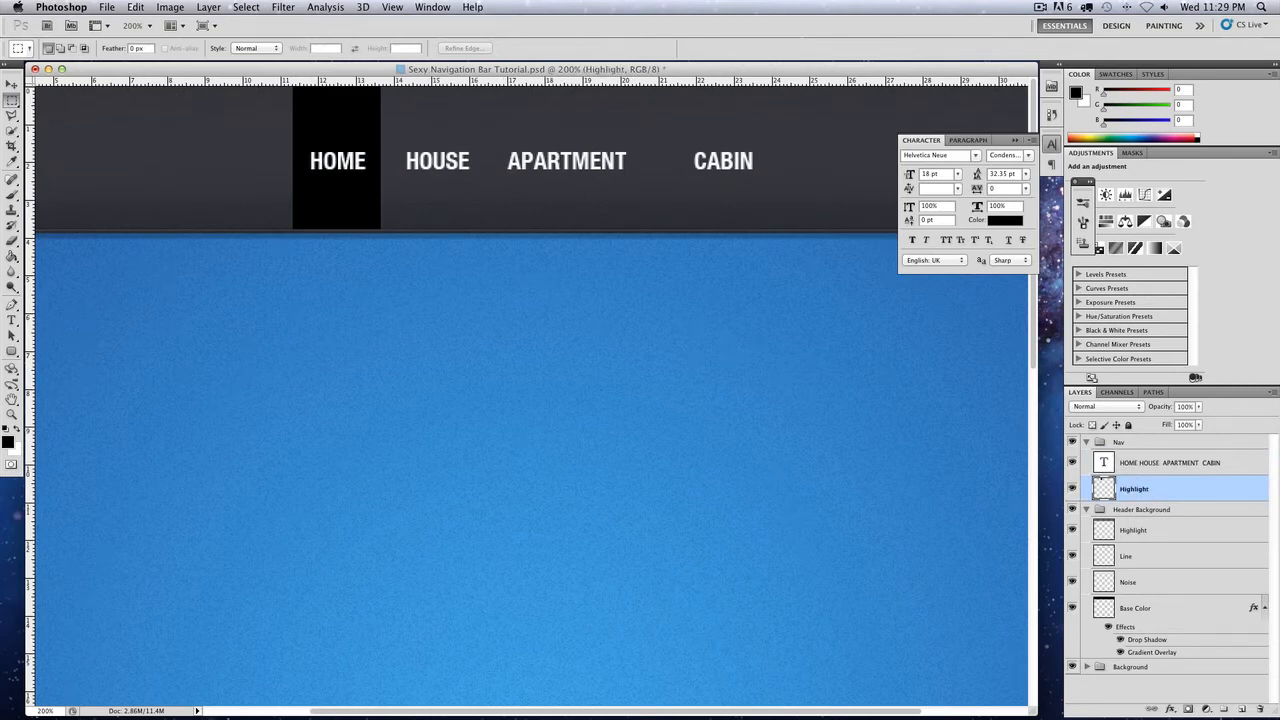
Set the Nav group's Highlight layer fill to 0% and give it an Inner Shadow as its only layer effect
{"action": "left_click", "coordinate": [1198, 425]}
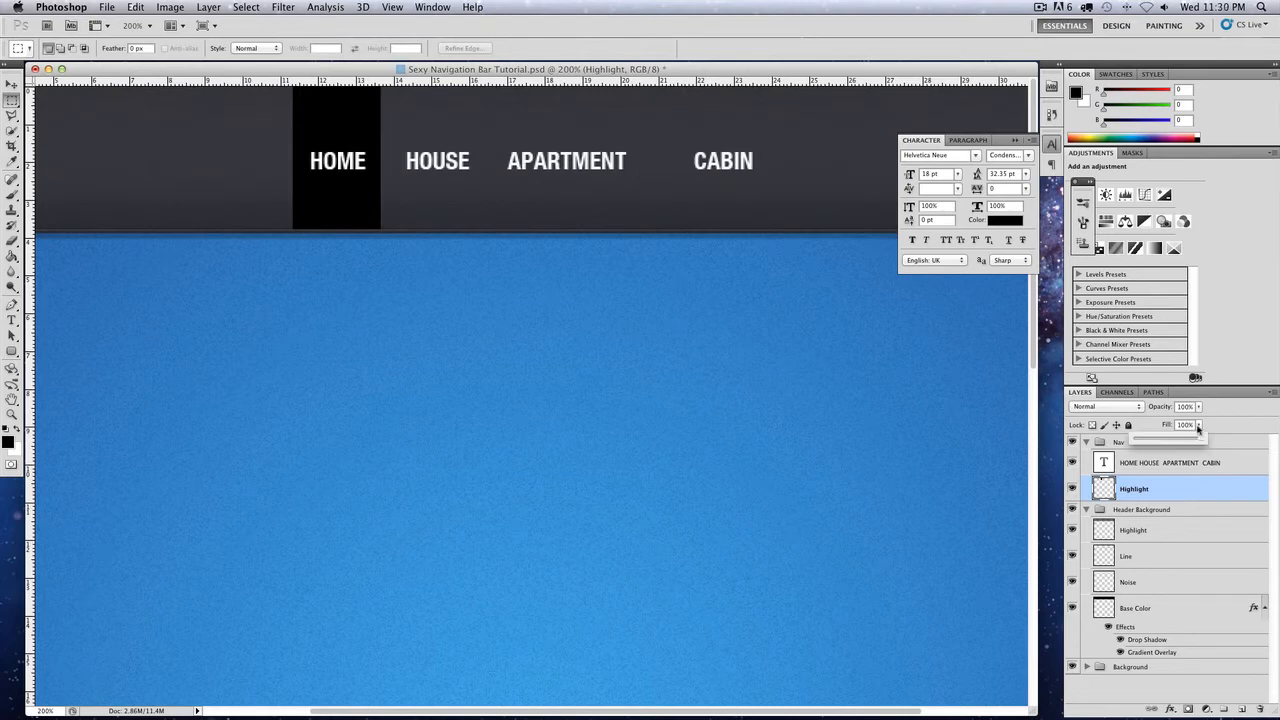
{"action": "left_click_drag", "start_coordinate": [1198, 425], "coordinate": [1065, 447]}
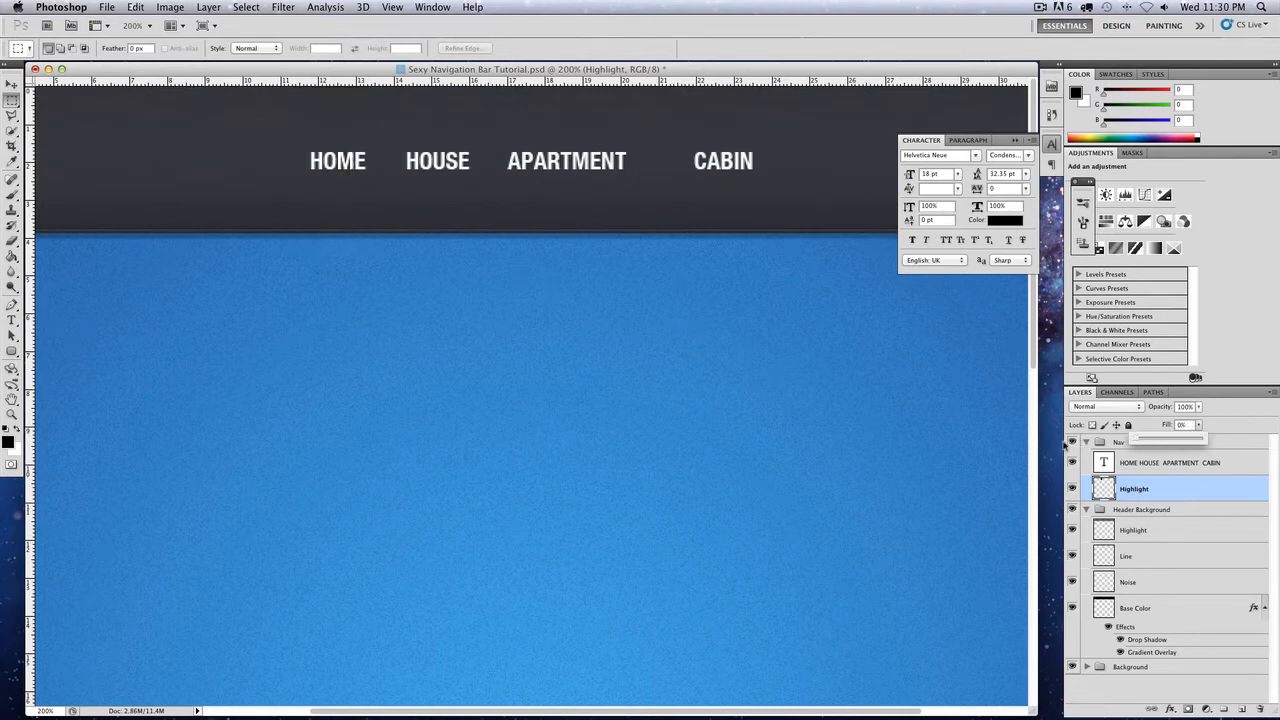
{"action": "double_click", "coordinate": [1204, 496]}
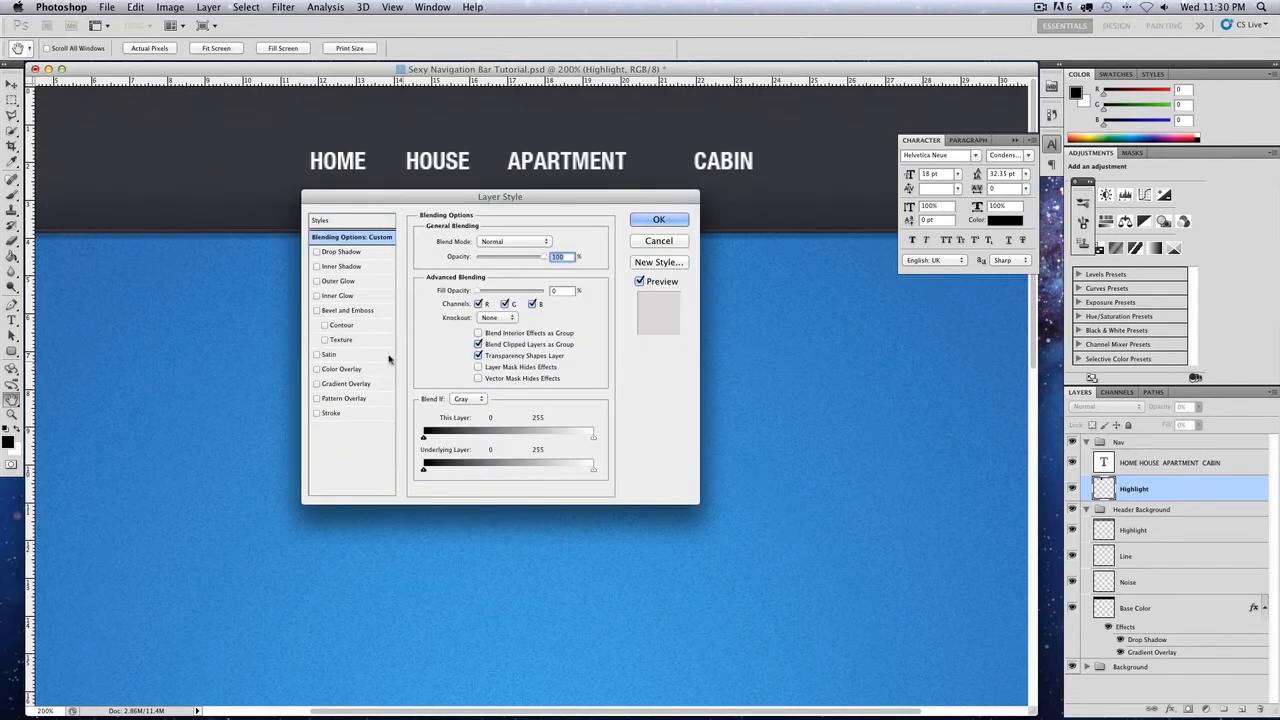
{"action": "left_click", "coordinate": [340, 252]}
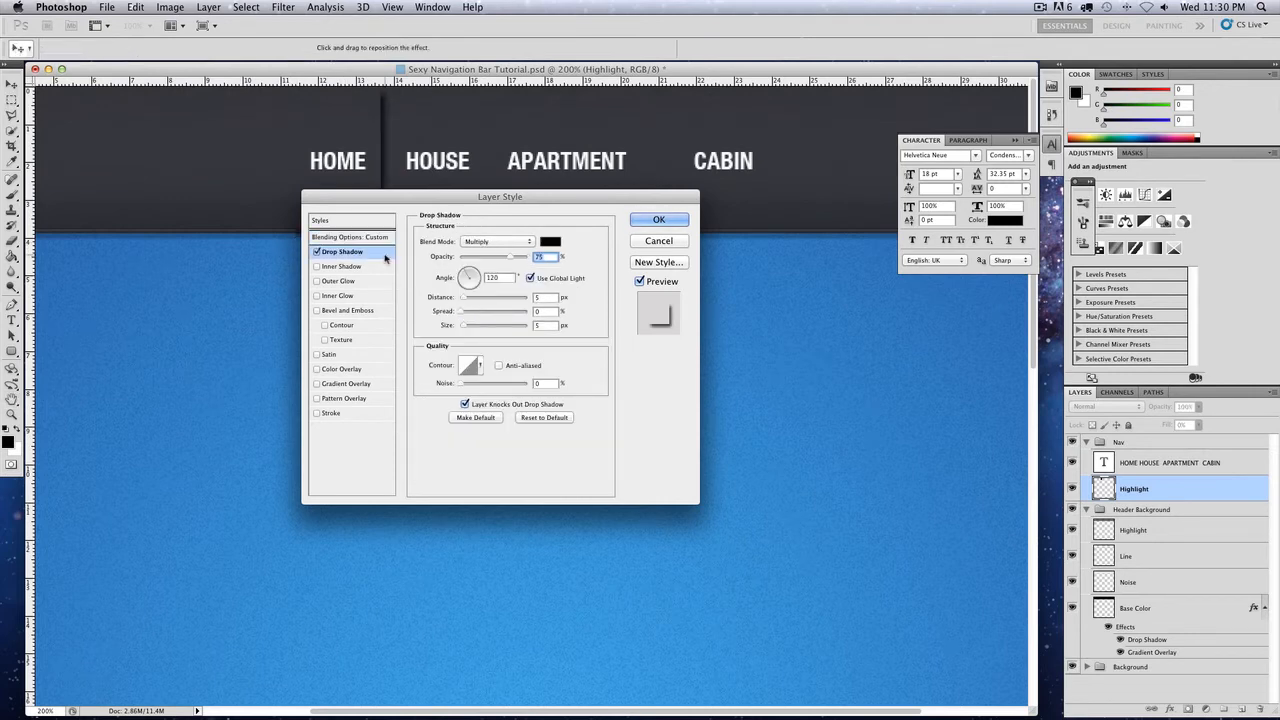
{"action": "left_click", "coordinate": [317, 252]}
{"action": "left_click", "coordinate": [317, 266]}
{"action": "left_click", "coordinate": [350, 268]}
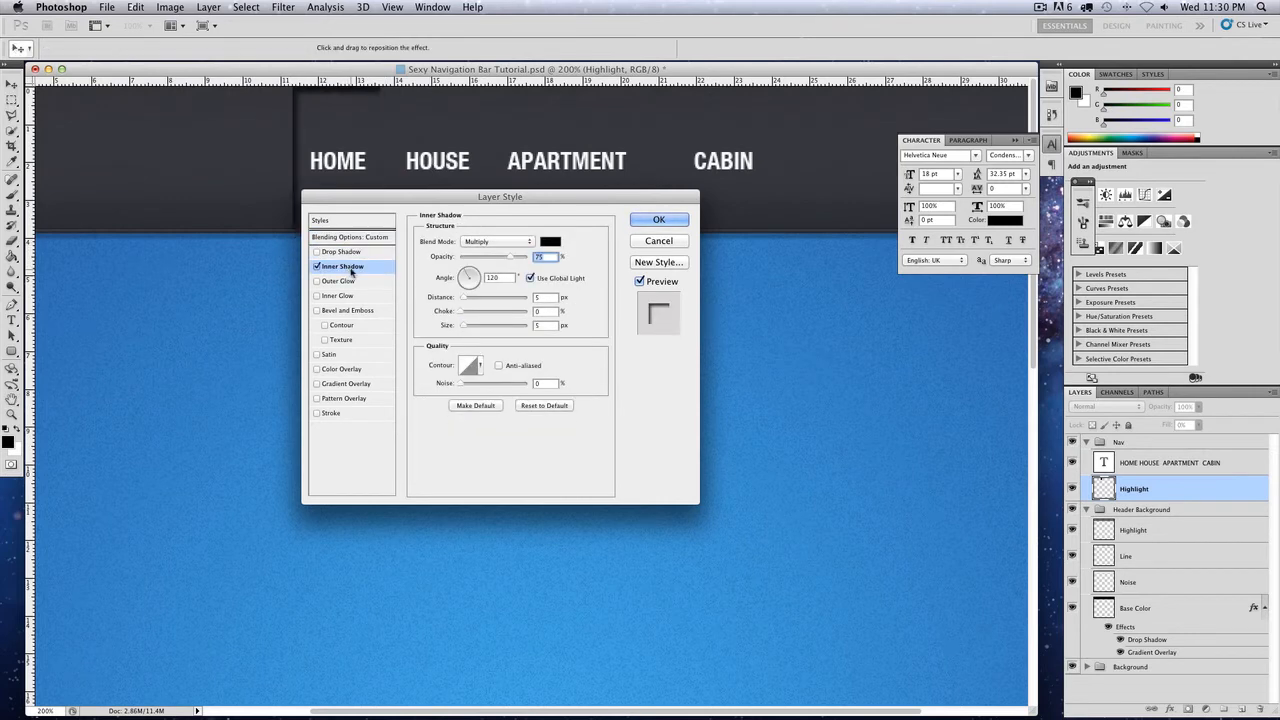
Turn off global light for the inner shadow and set its angle to 90°
{"action": "left_click", "coordinate": [469, 272]}
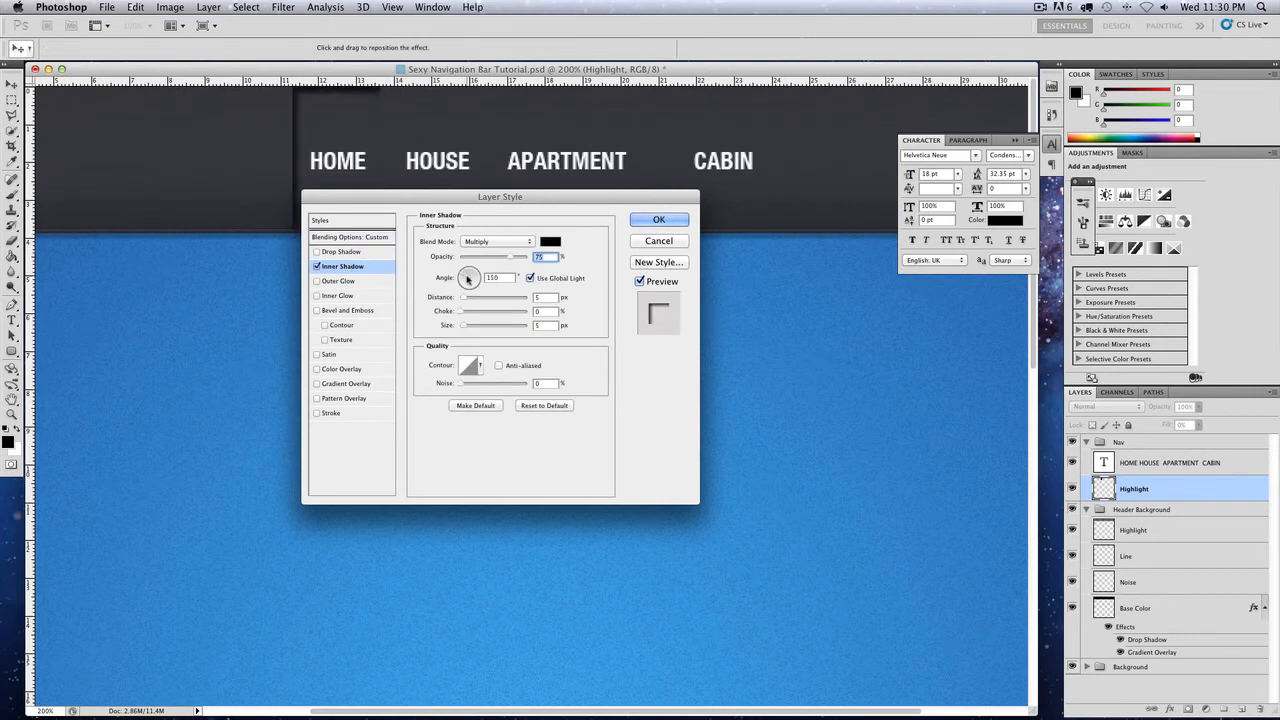
{"action": "left_click", "coordinate": [535, 279]}
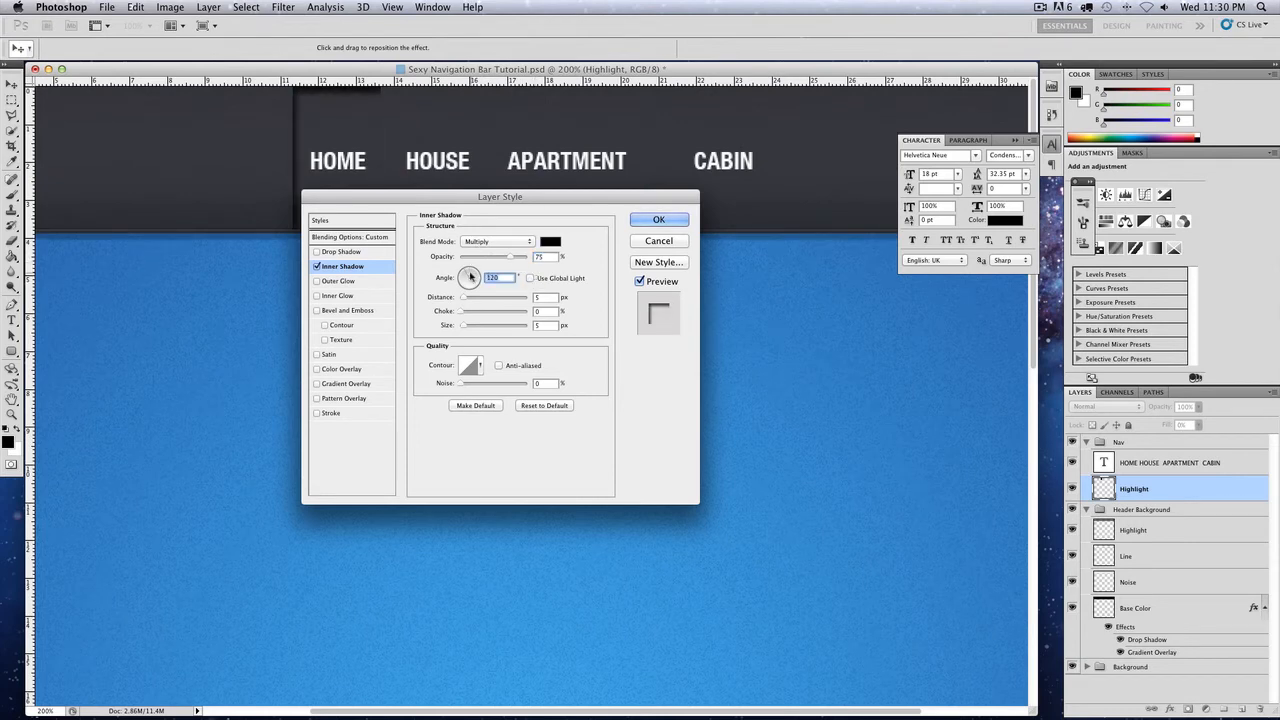
{"action": "left_click", "coordinate": [469, 272]}
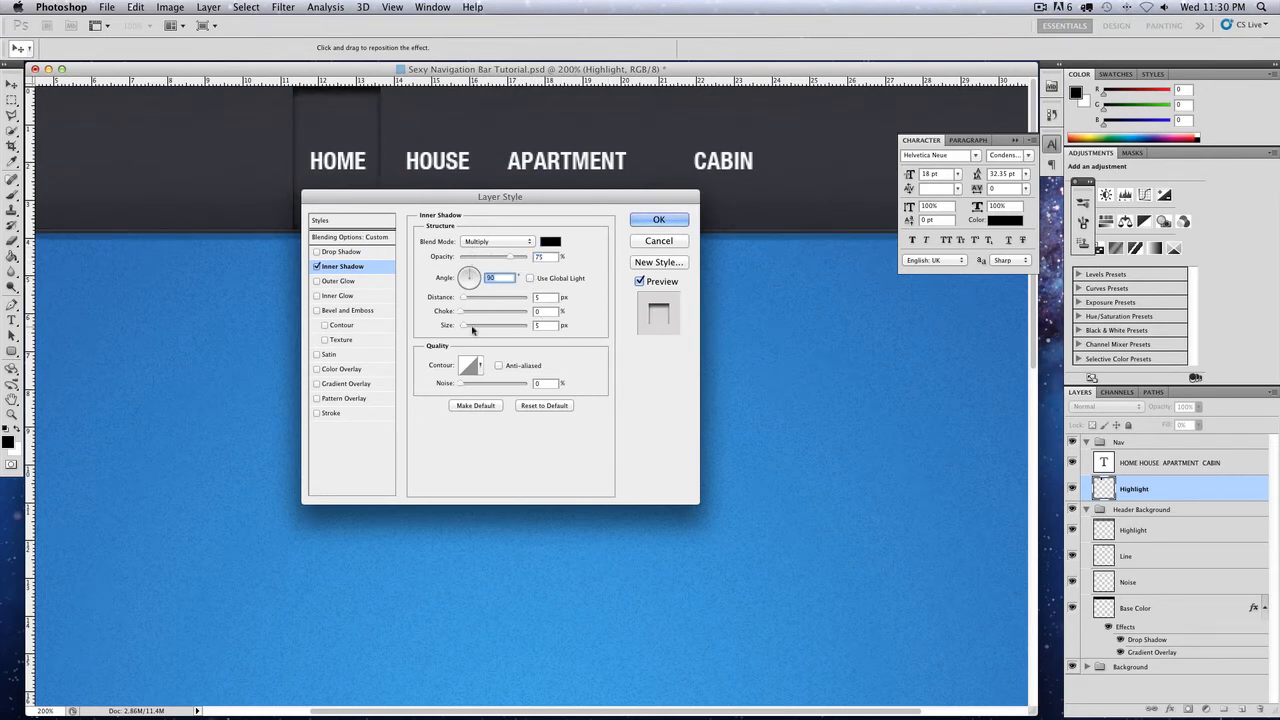
Set the inner shadow's distance to 3 px, size to 5 px and opacity to 40%, and apply the layer style
{"action": "left_click", "coordinate": [555, 325]}
{"action": "type", "text": "3"}
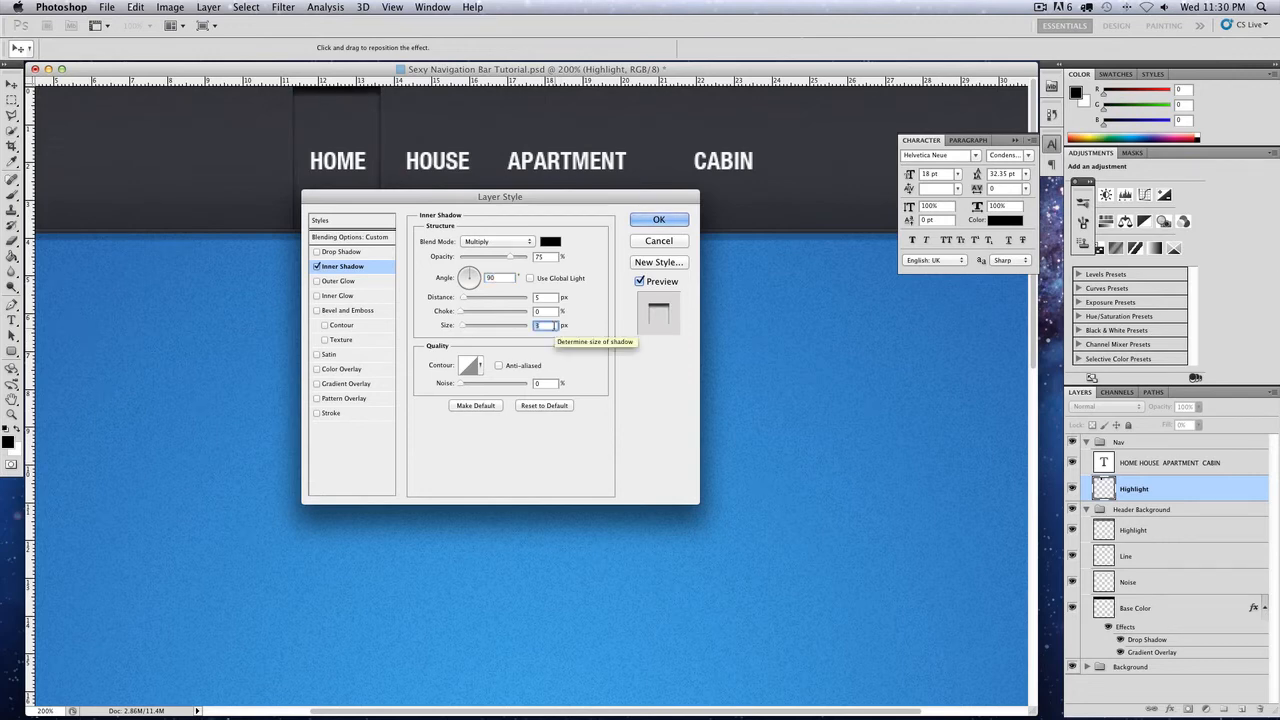
{"action": "left_click", "coordinate": [548, 297]}
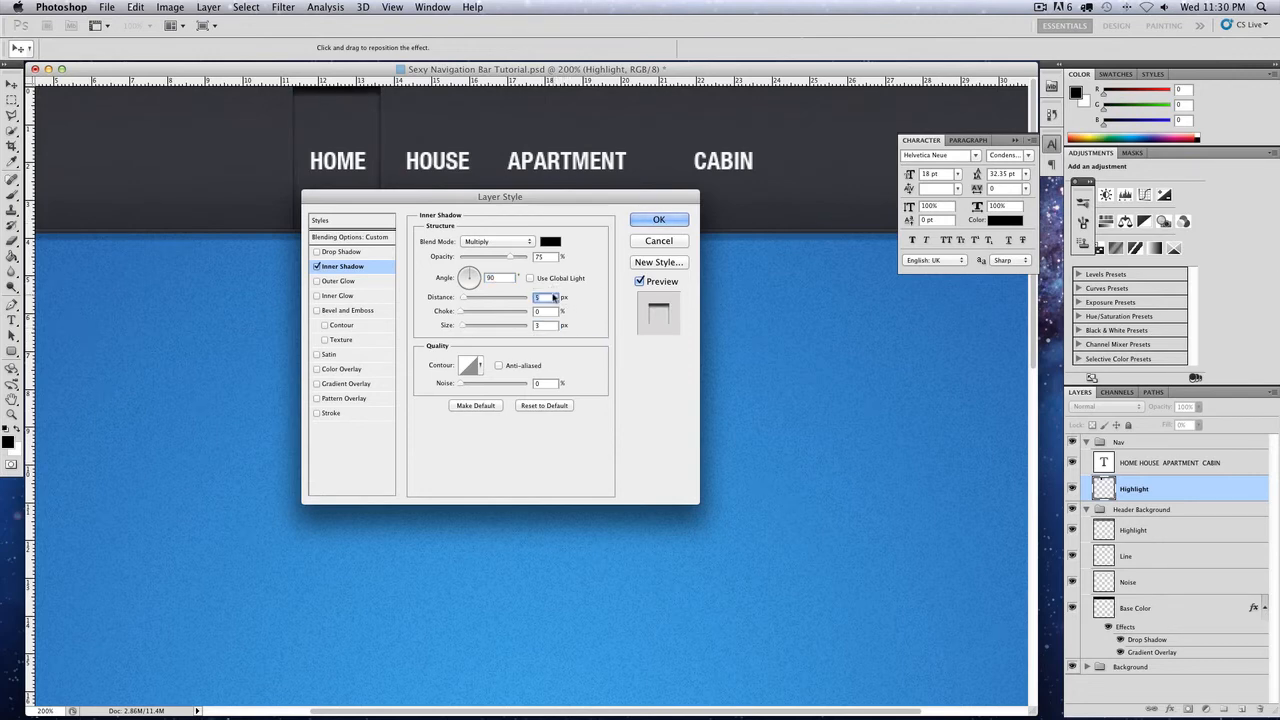
{"action": "type", "text": "2"}
{"action": "left_click", "coordinate": [550, 326]}
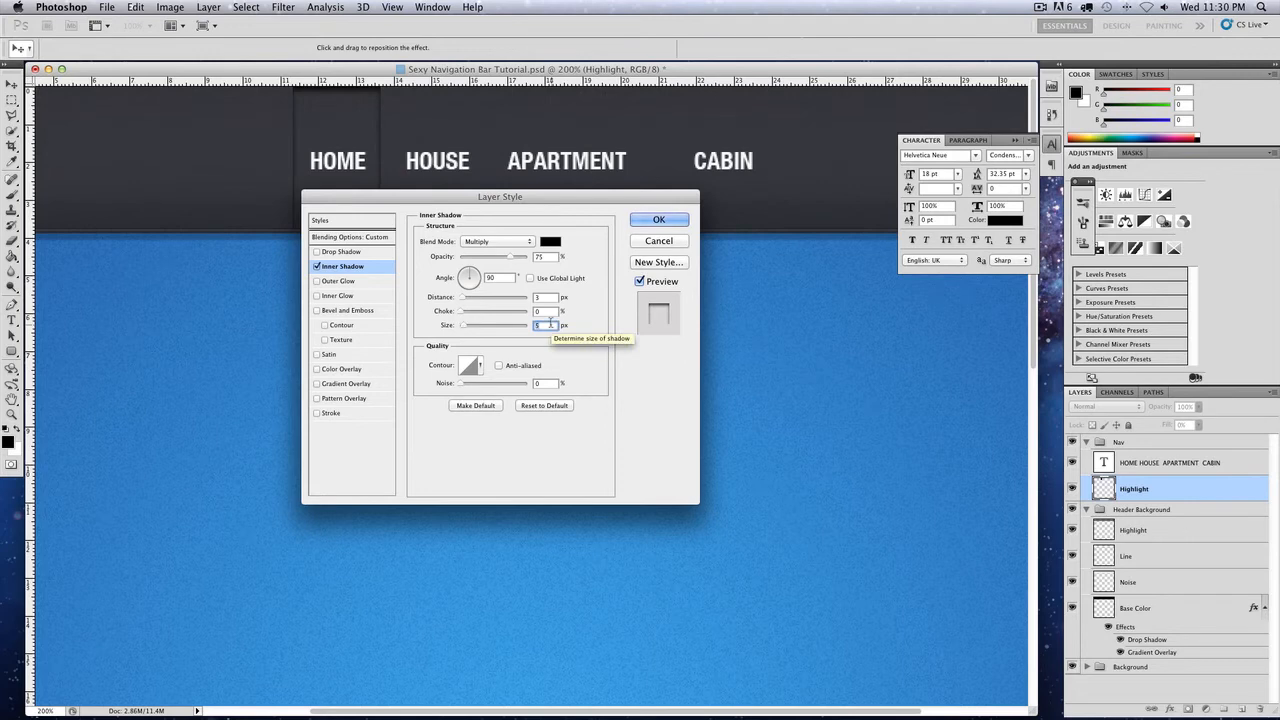
{"action": "left_click_drag", "start_coordinate": [511, 258], "coordinate": [487, 262]}
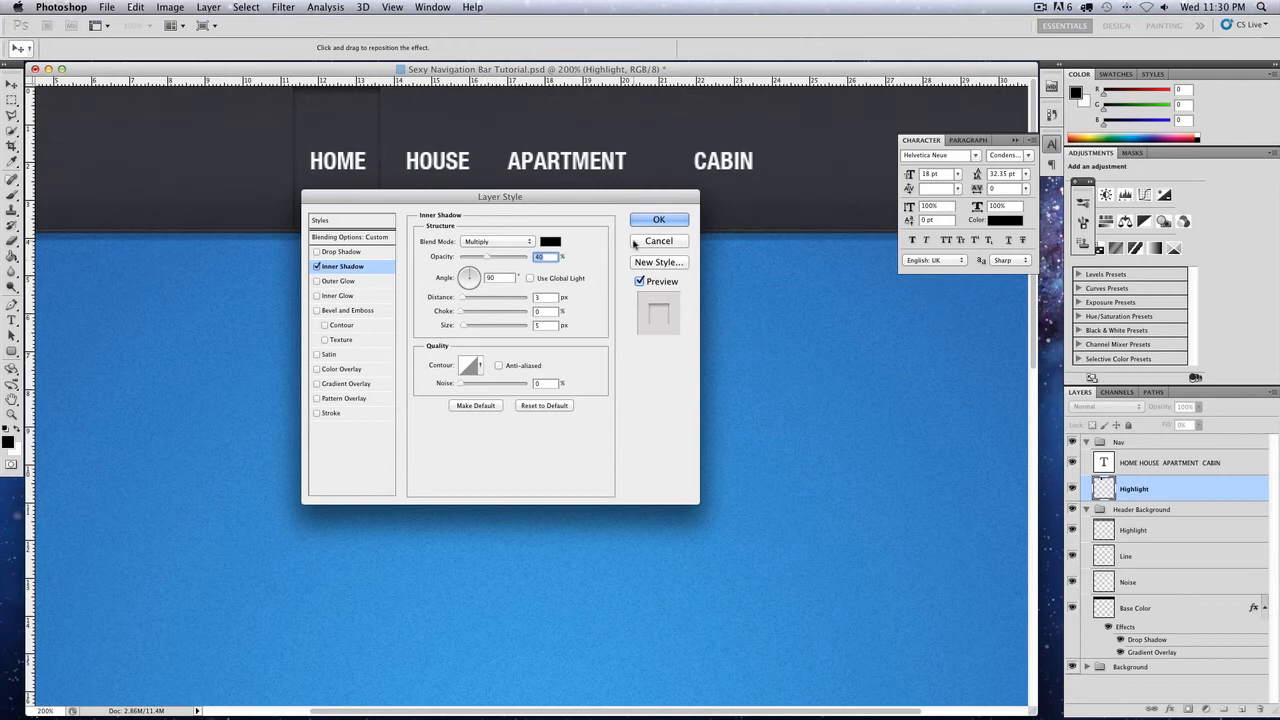
{"action": "key", "text": "Return"}
Adjust the spaces between HOME, HOUSE and APARTMENT in the navigation text to even out the gaps
{"action": "key", "text": "super+minus"}
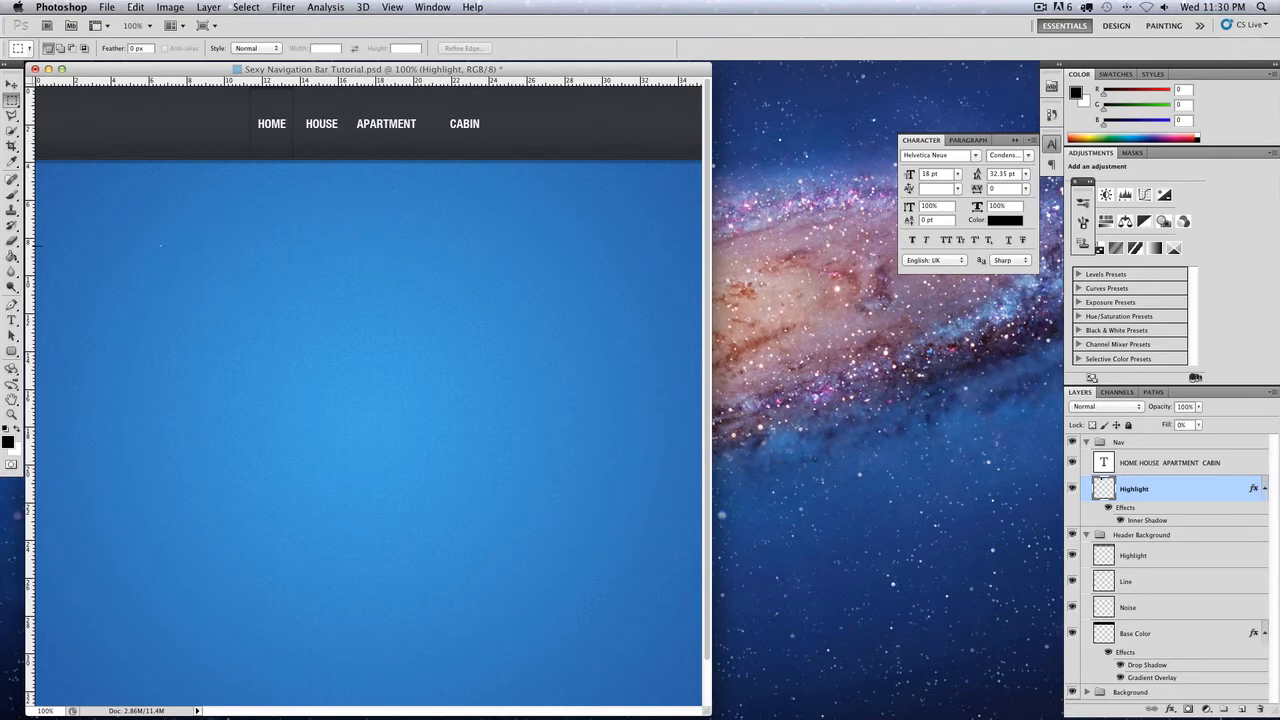
{"action": "left_click", "coordinate": [11, 320]}
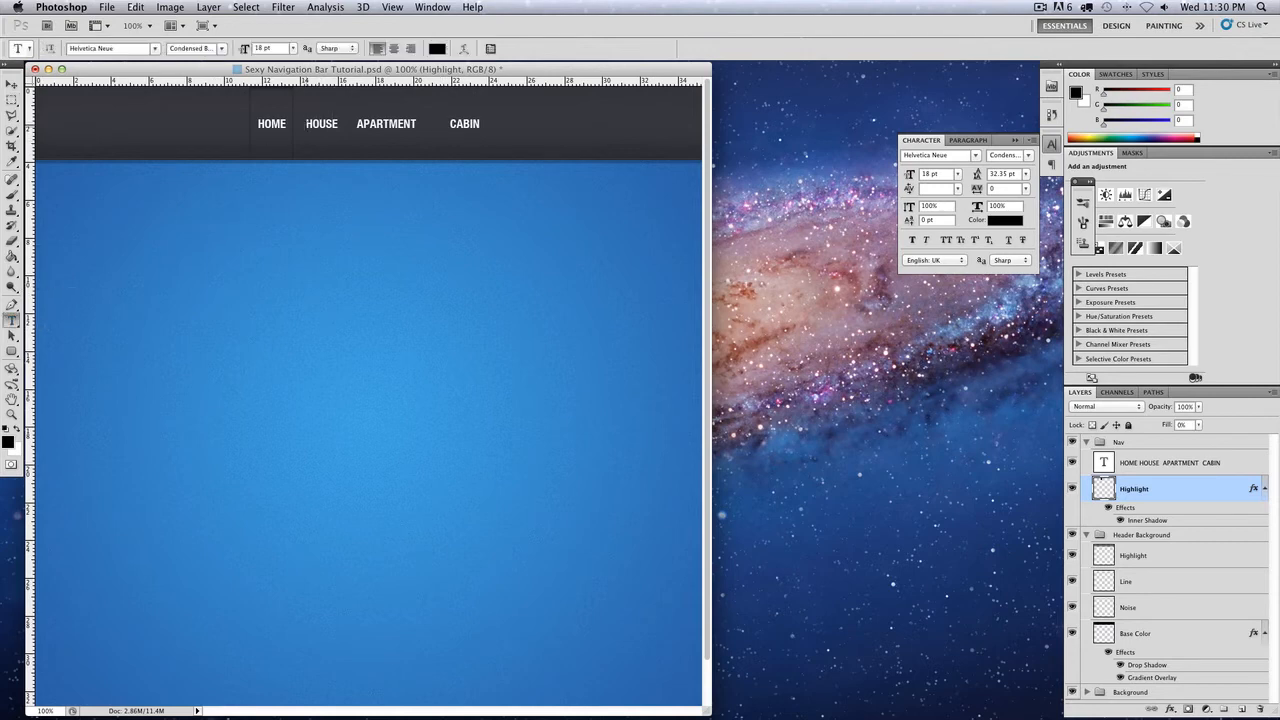
{"action": "left_click", "coordinate": [305, 123]}
{"action": "key", "text": "BackSpace"}
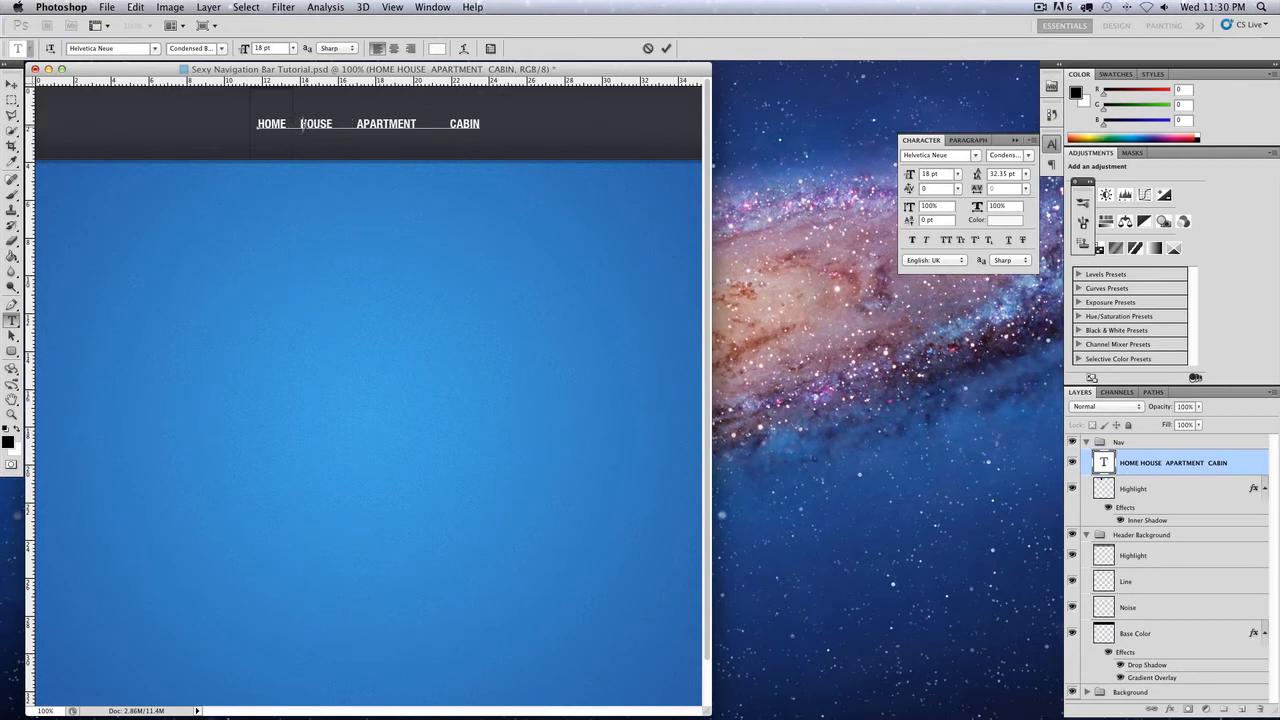
{"action": "key", "text": "BackSpace"}
{"action": "key", "text": "BackSpace"}
{"action": "key", "text": "BackSpace"}
{"action": "key", "text": "BackSpace"}
{"action": "key", "text": "BackSpace"}
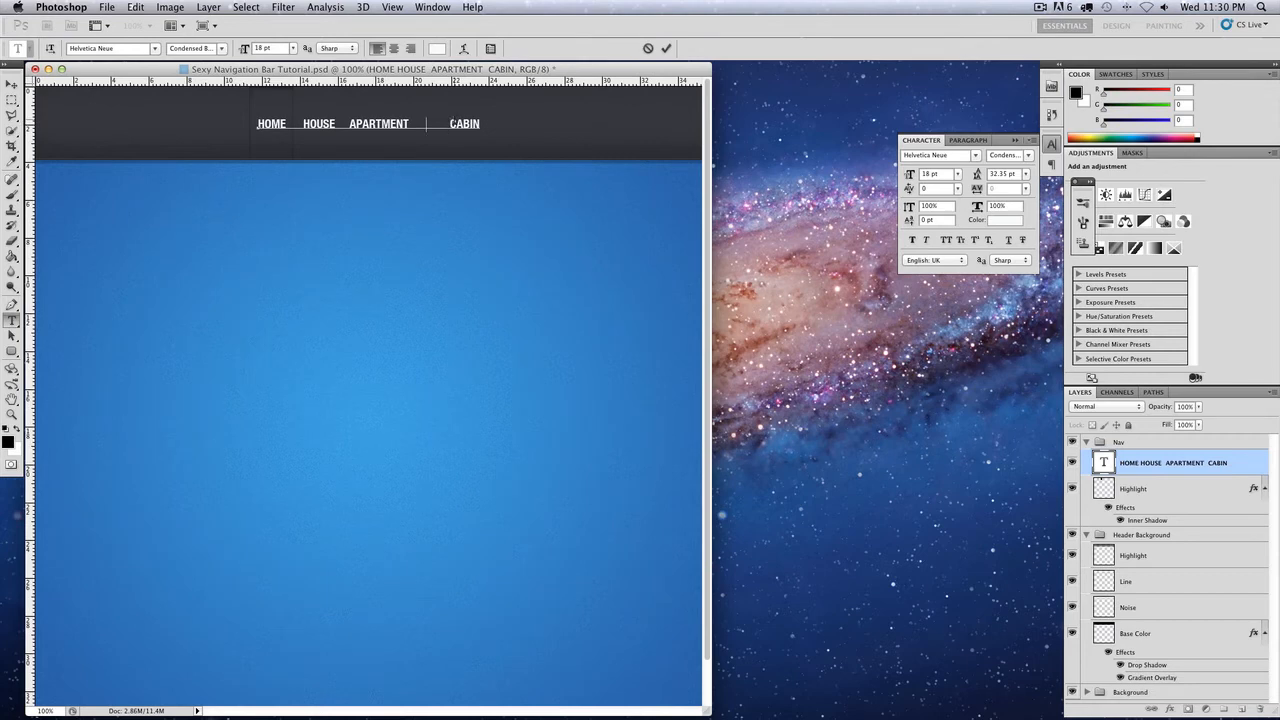
Remove the extra spaces between APARTMENT and CABIN to match the other gaps and commit the text edit
{"action": "key", "text": "BackSpace"}
{"action": "key", "text": "BackSpace"}
{"action": "key", "text": "BackSpace"}
{"action": "key", "text": "BackSpace"}
{"action": "key", "text": "BackSpace"}
{"action": "key", "text": "BackSpace"}
{"action": "key", "text": "BackSpace"}
{"action": "key", "text": "BackSpace"}
{"action": "left_click", "coordinate": [12, 83]}
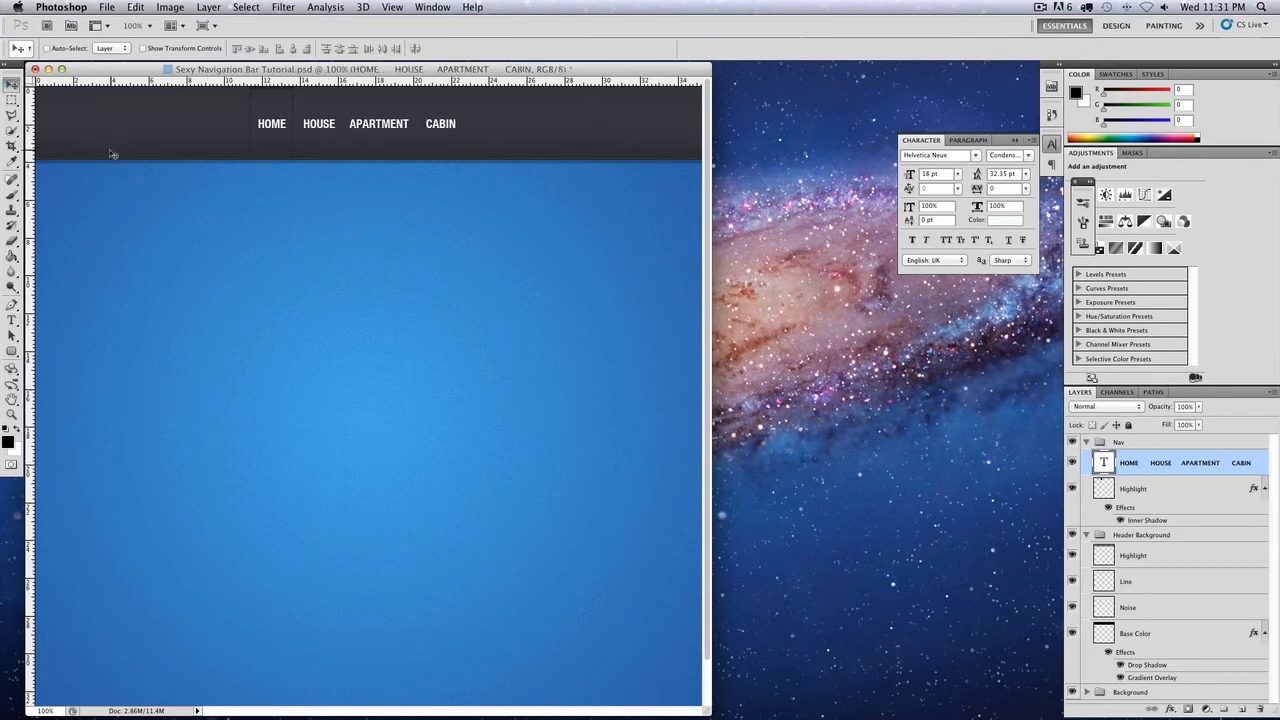
Create a new layer named "Second Highlight" directly above the Highlight layer in the Nav group
{"action": "key", "text": "super+plus"}
{"action": "key", "text": "super+plus"}
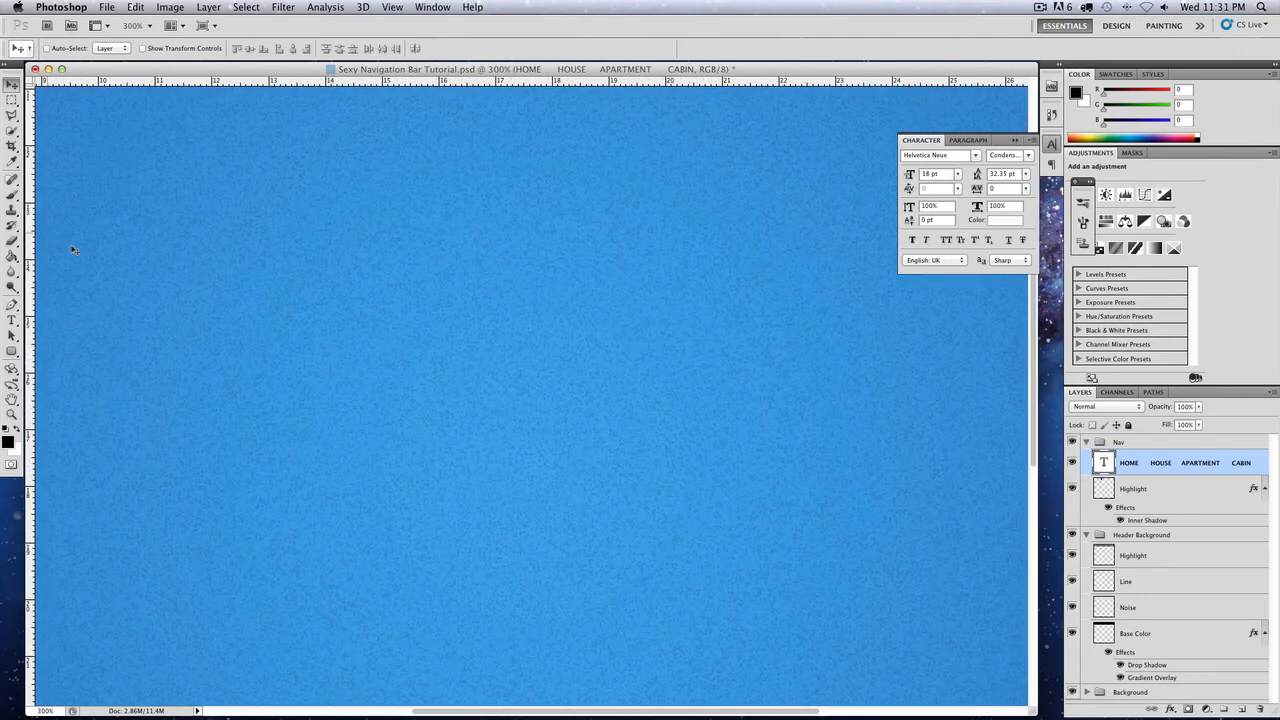
{"action": "scroll", "coordinate": [219, 299], "scroll_direction": "up", "scroll_amount": 5}
{"action": "scroll", "coordinate": [219, 299], "scroll_direction": "left", "scroll_amount": 10}
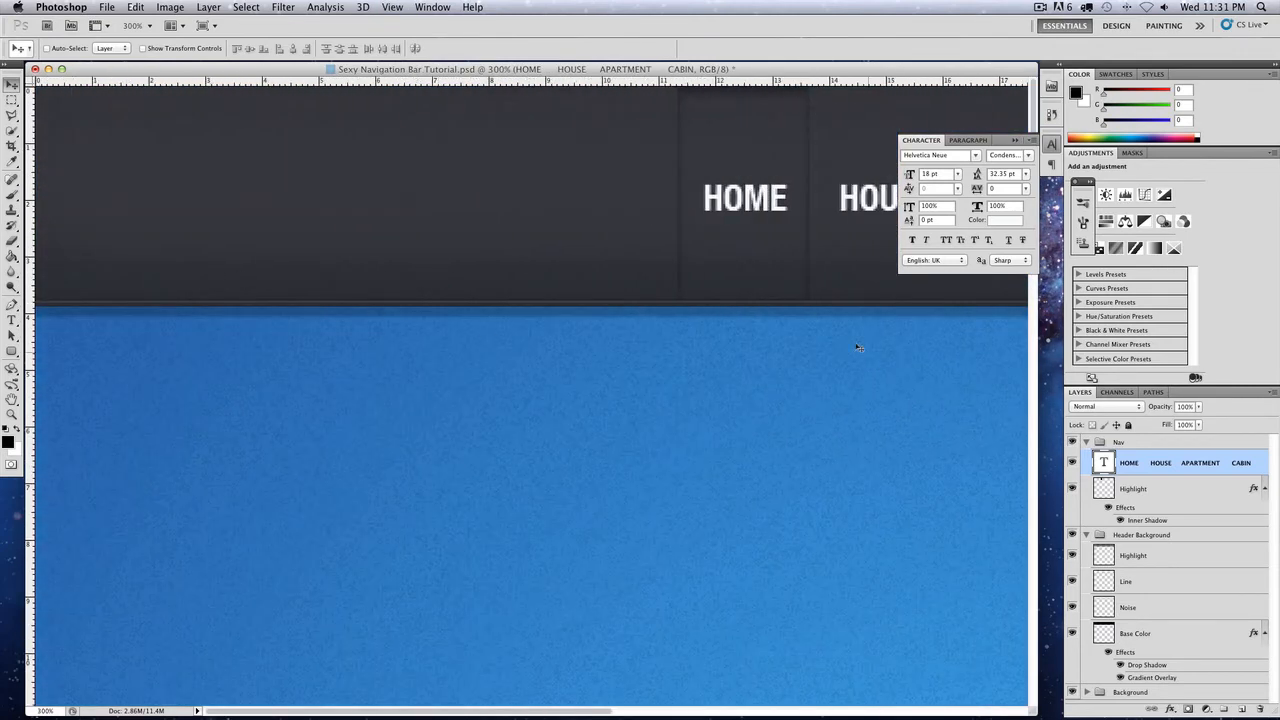
{"action": "left_click", "coordinate": [1160, 490]}
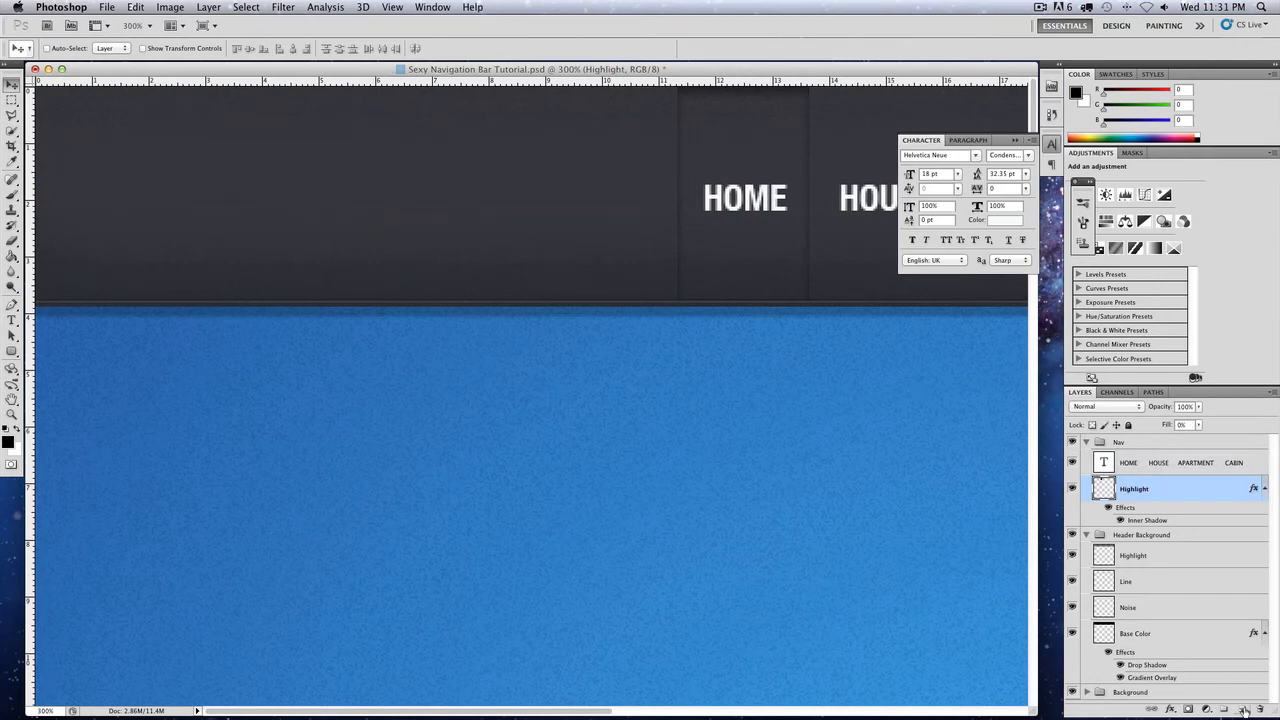
{"action": "left_click", "coordinate": [1242, 707]}
{"action": "double_click", "coordinate": [1130, 489]}
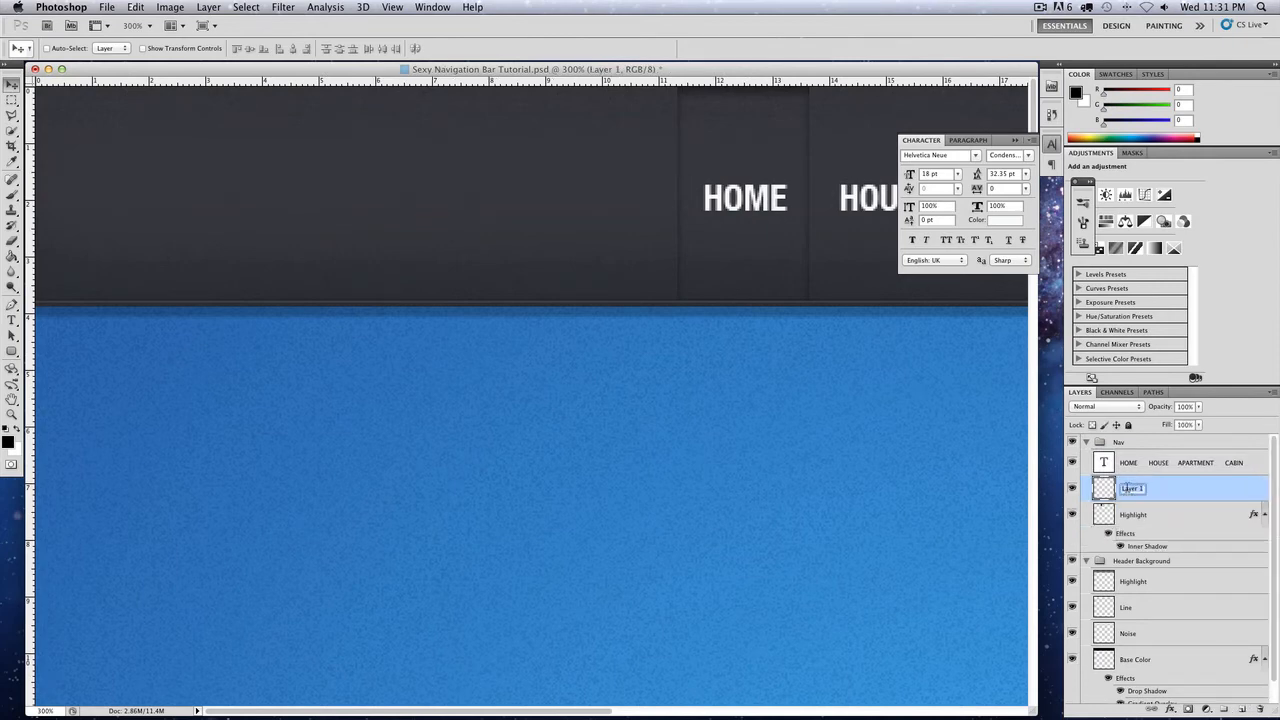
{"action": "key", "text": "BackSpace"}
{"action": "type", "text": "Second Highlight"}
{"action": "key", "text": "Return"}
Select a thin rectangular strip spanning the full width of the HOME highlight along its bottom edge
{"action": "left_click", "coordinate": [12, 100]}
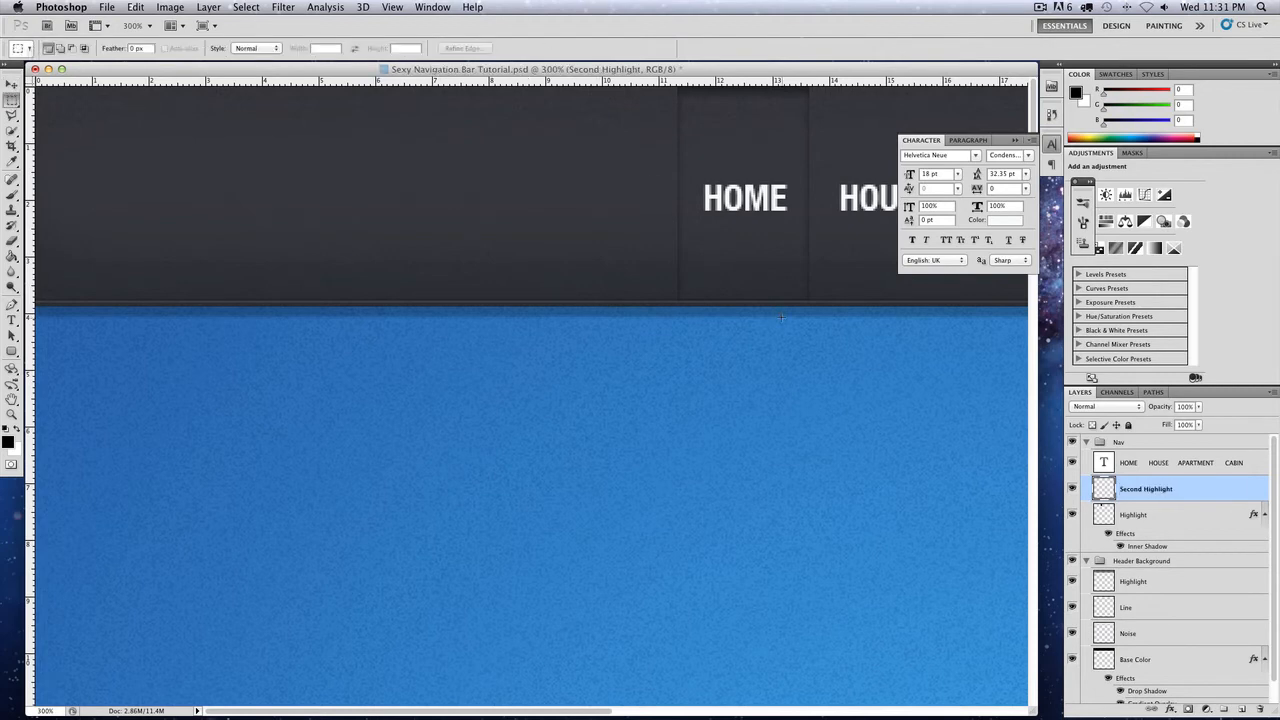
{"action": "key", "text": "super+equal"}
{"action": "scroll", "coordinate": [630, 247], "scroll_direction": "right", "scroll_amount": 5}
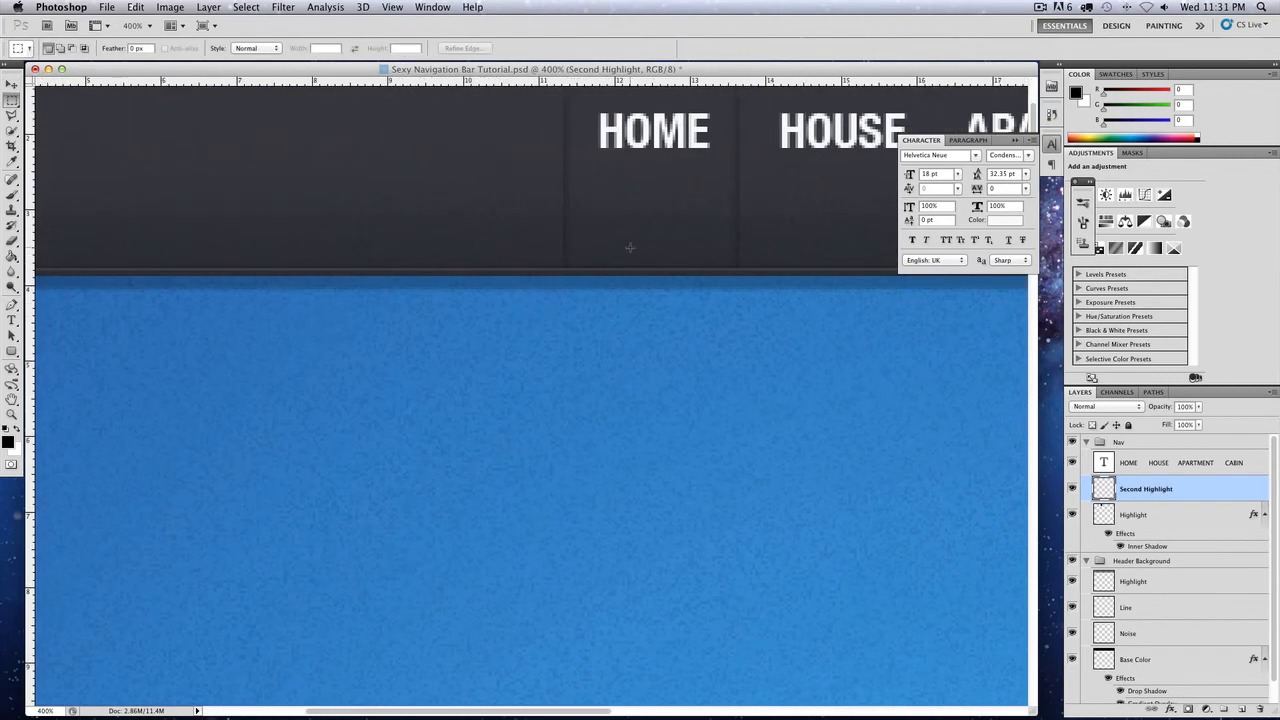
{"action": "left_click_drag", "start_coordinate": [678, 263], "coordinate": [735, 263]}
Set the foreground colour to light blue #70a4c4, using the blue background as the starting hue
{"action": "left_click", "coordinate": [7, 442]}
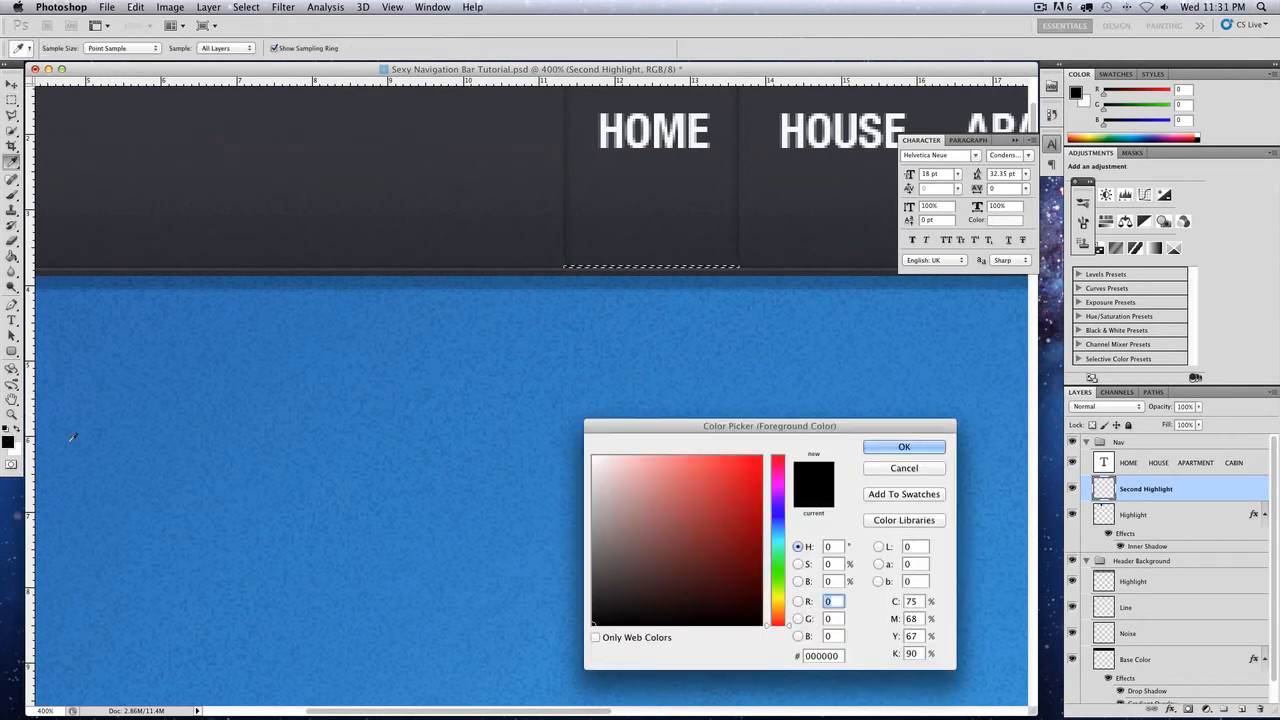
{"action": "left_click", "coordinate": [437, 376]}
{"action": "left_click_drag", "start_coordinate": [727, 486], "coordinate": [672, 497]}
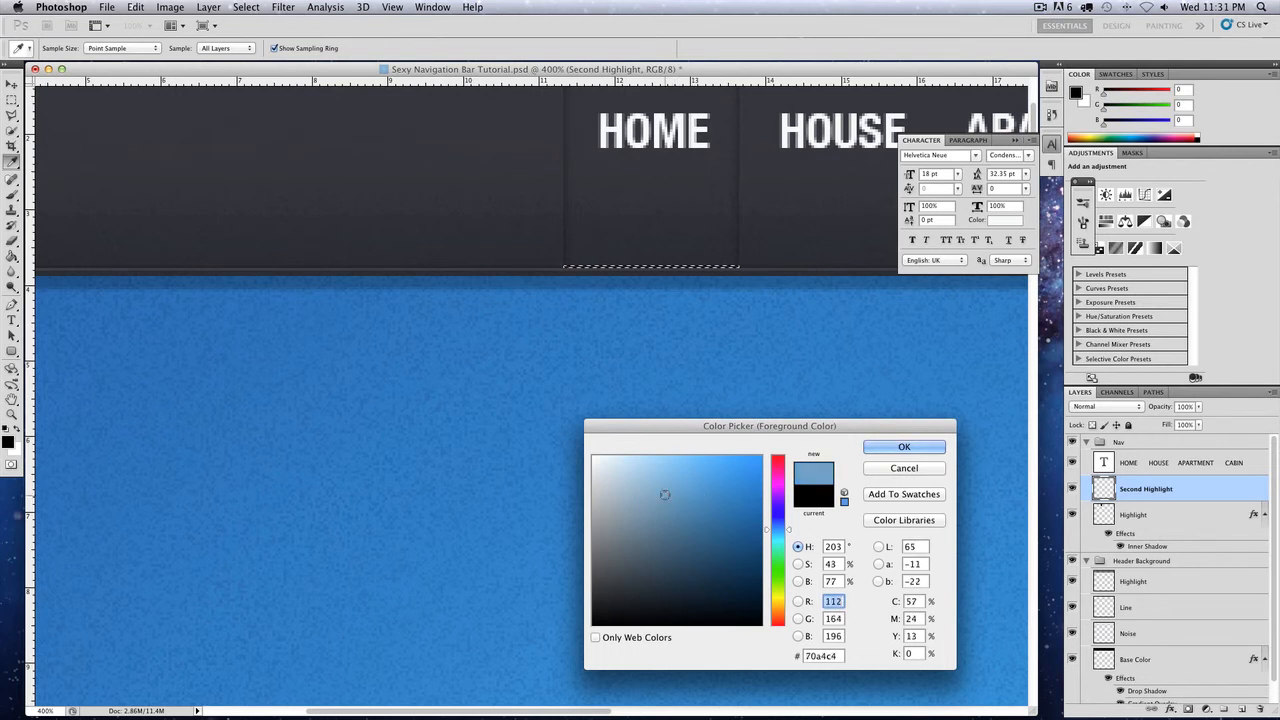
{"action": "left_click", "coordinate": [933, 447]}
{"action": "key", "text": "m"}
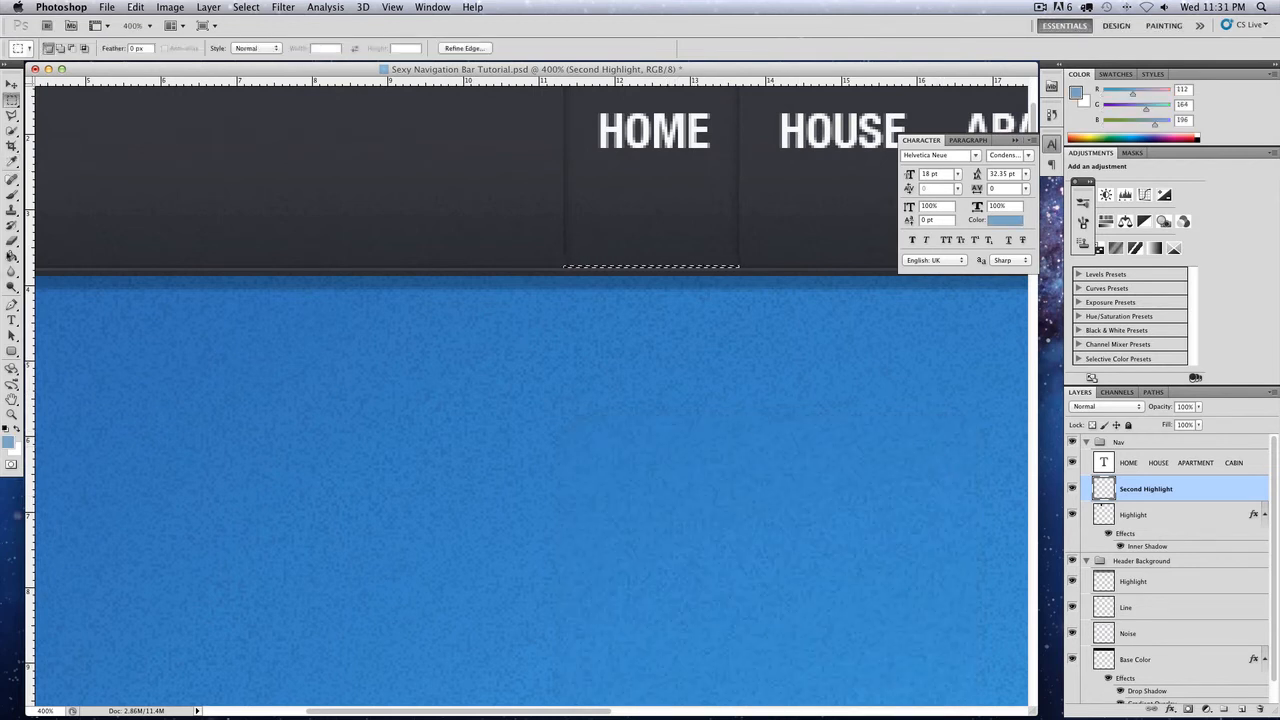
Fill the selected strip under HOME with the light blue foreground colour and clear the selection
{"action": "left_click", "coordinate": [6, 256]}
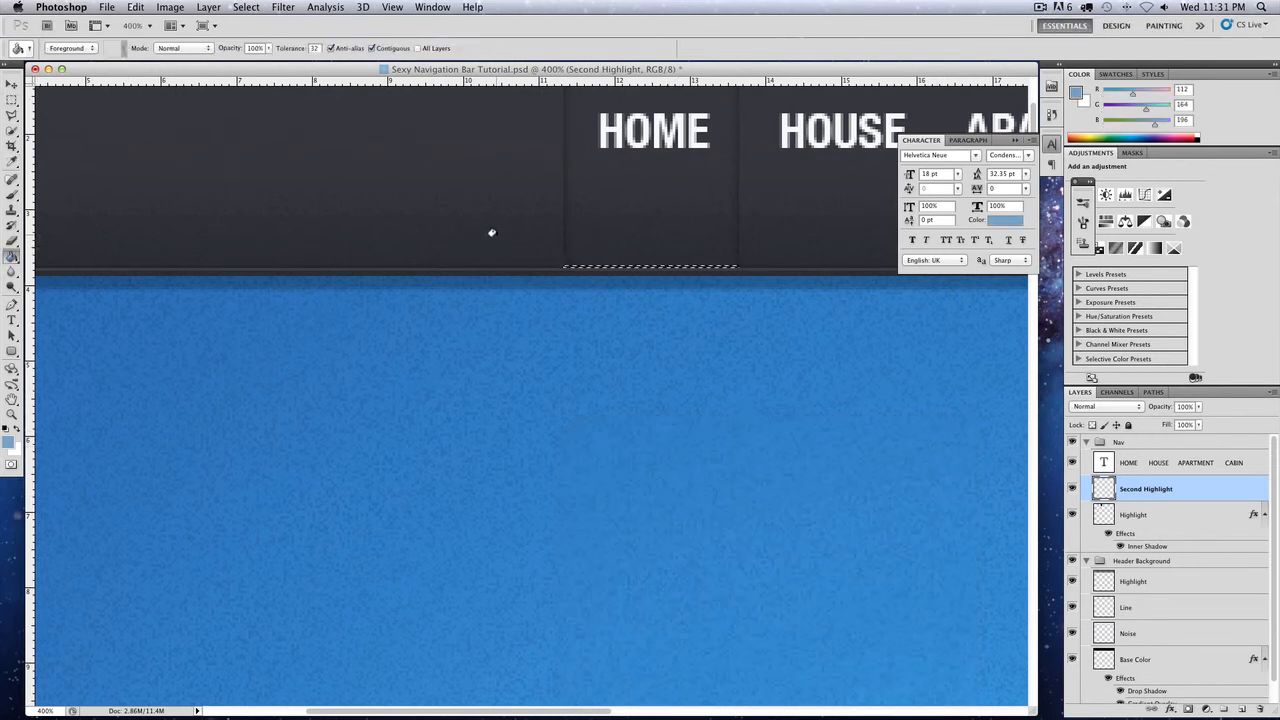
{"action": "left_click", "coordinate": [573, 264]}
{"action": "left_click", "coordinate": [12, 100]}
{"action": "left_click", "coordinate": [306, 214]}
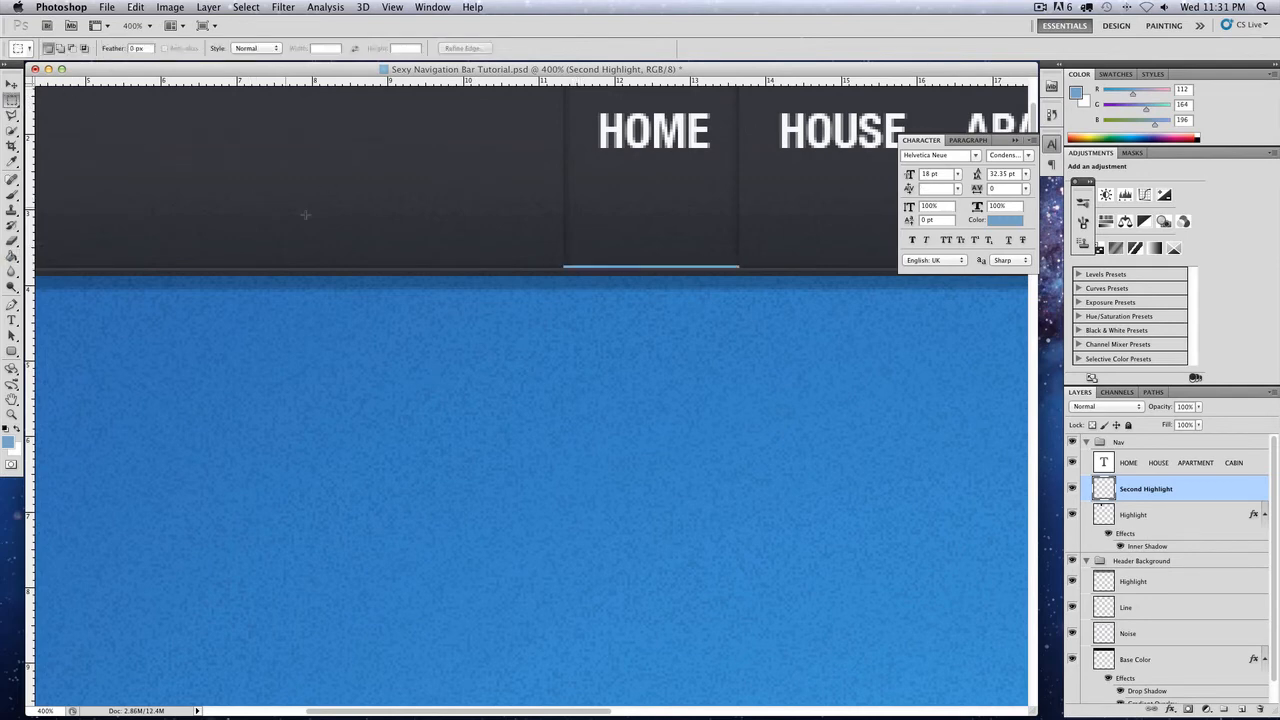
{"action": "key", "text": "super+minus"}
{"action": "key", "text": "super+minus"}
{"action": "key", "text": "super+minus"}
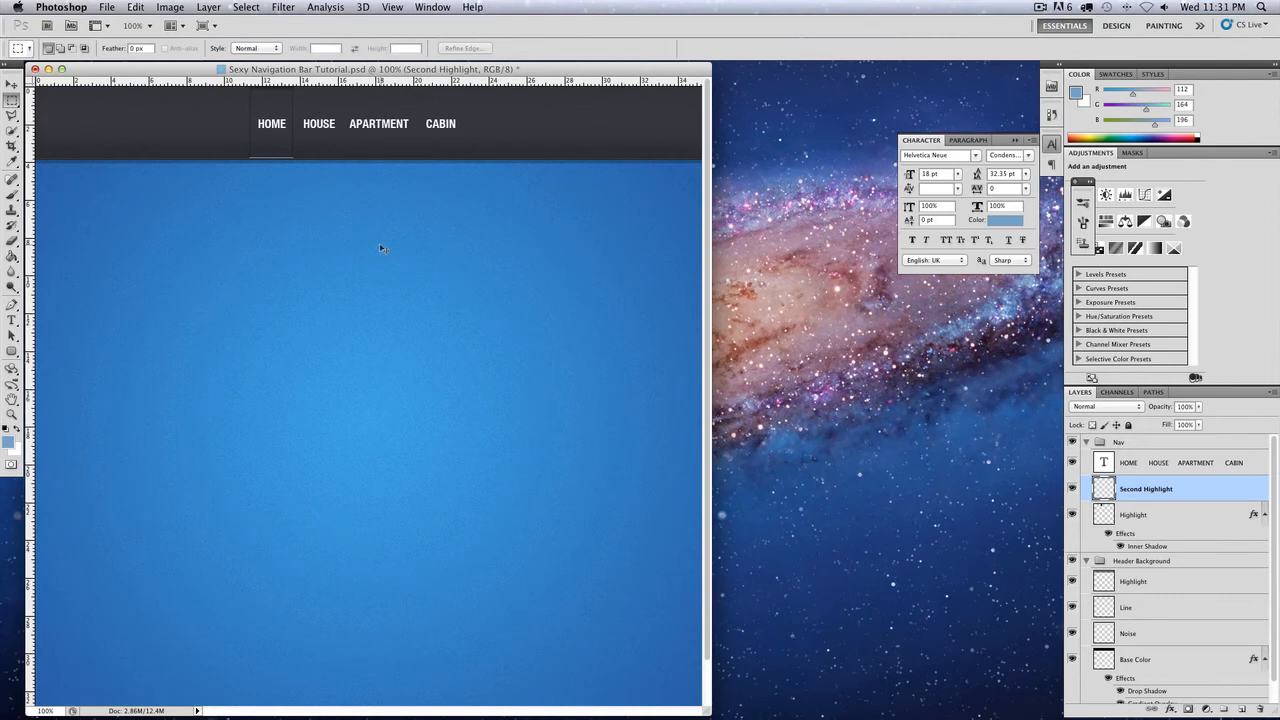
Duplicate the Second Highlight layer and nudge the copy up by 1 px
{"action": "key", "text": "super+plus"}
{"action": "key", "text": "super+plus"}
{"action": "key", "text": "super+plus"}
{"action": "scroll", "coordinate": [383, 249], "scroll_direction": "up", "scroll_amount": 10}
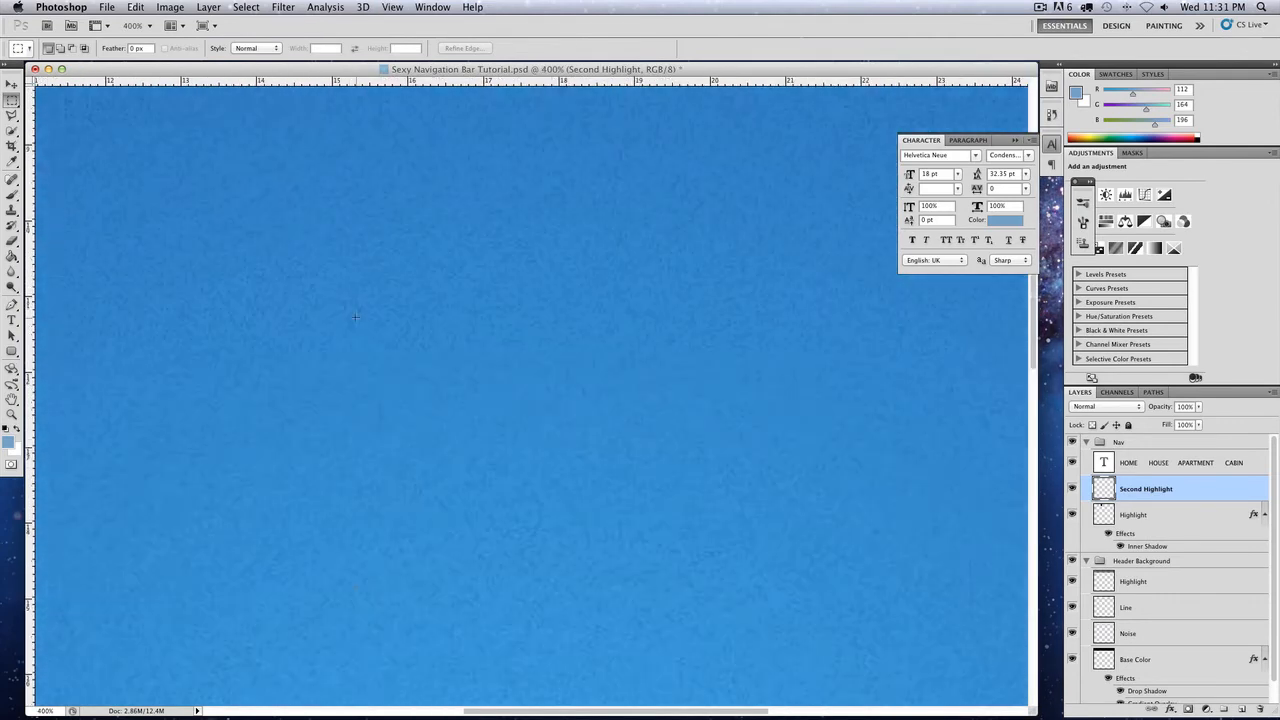
{"action": "scroll", "coordinate": [355, 317], "scroll_direction": "left", "scroll_amount": 3}
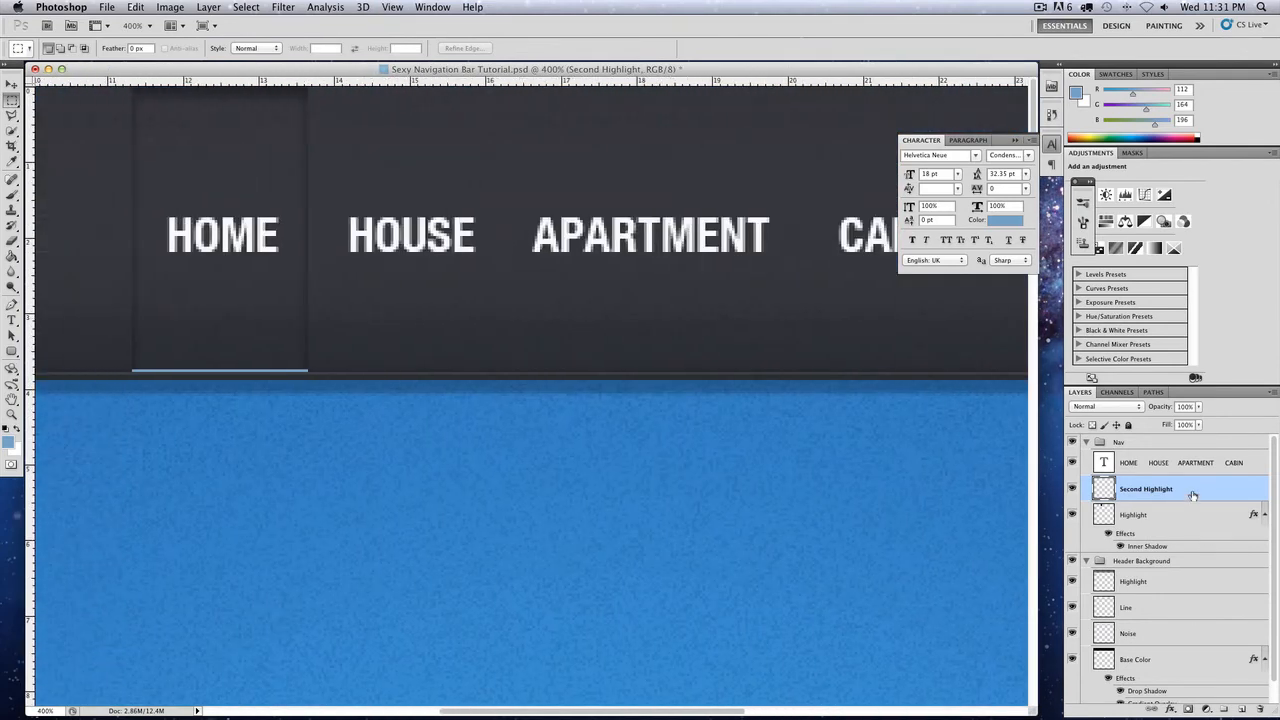
{"action": "key", "text": "super+j"}
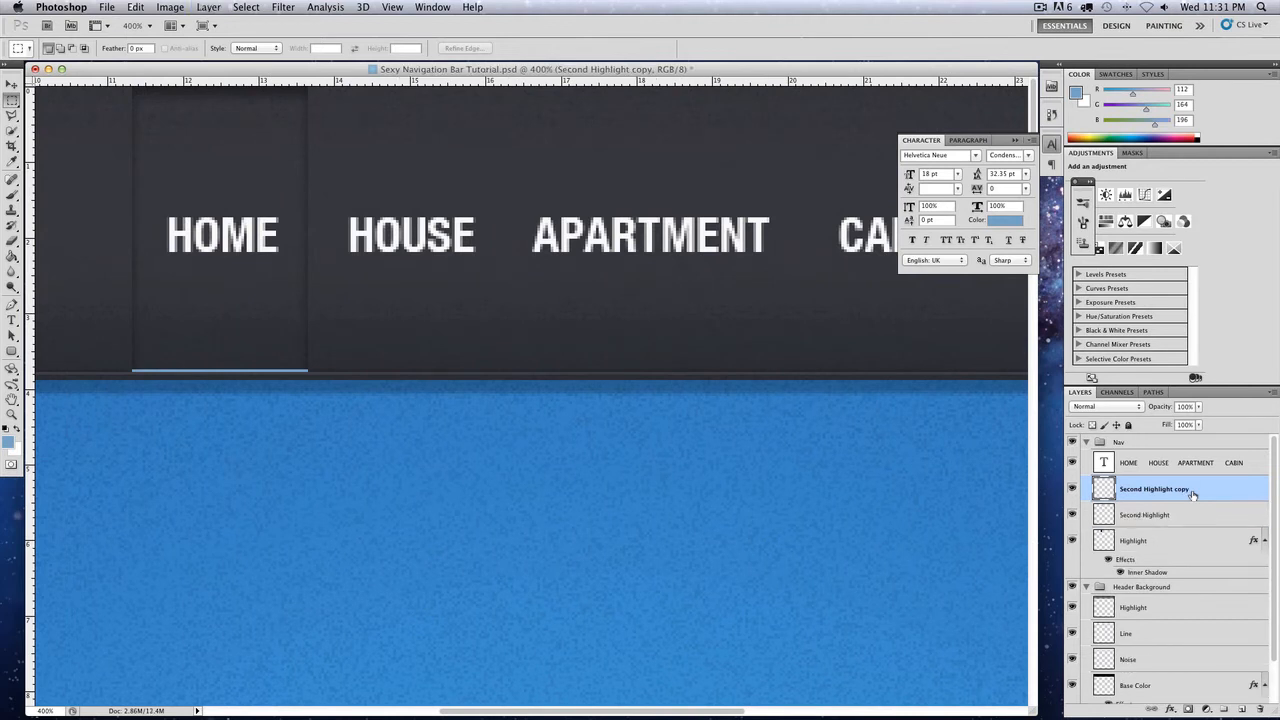
{"action": "left_click", "coordinate": [12, 85]}
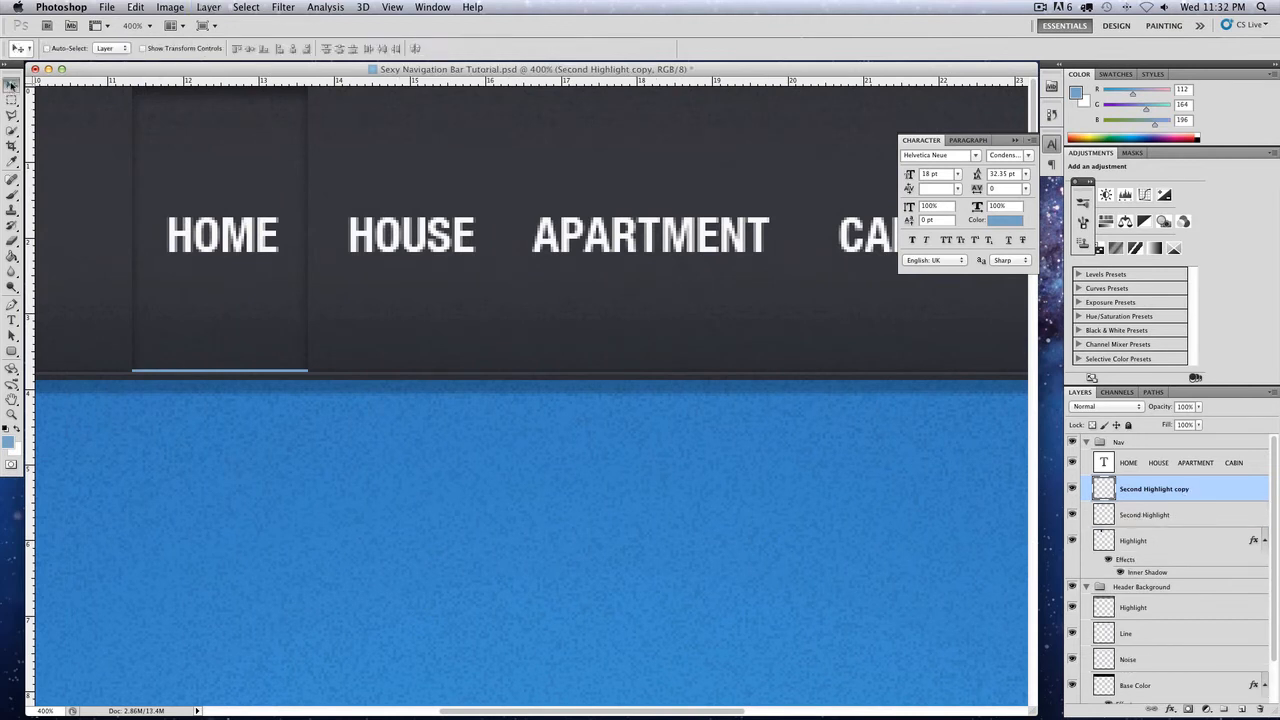
{"action": "key", "text": "Up"}
Add a Color Overlay in muted blue #3e5767 to the Second Highlight copy layer, sampling the blue line for its hue
{"action": "double_click", "coordinate": [1212, 484]}
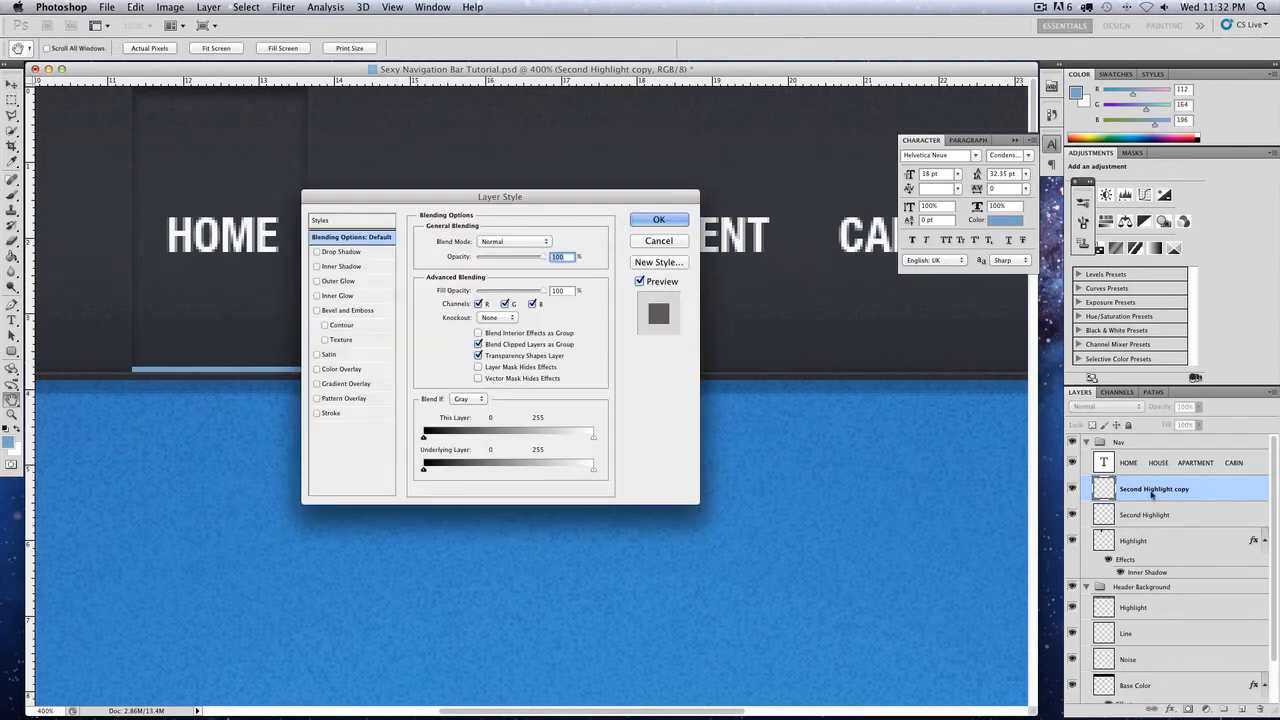
{"action": "left_click", "coordinate": [341, 369]}
{"action": "left_click", "coordinate": [549, 241]}
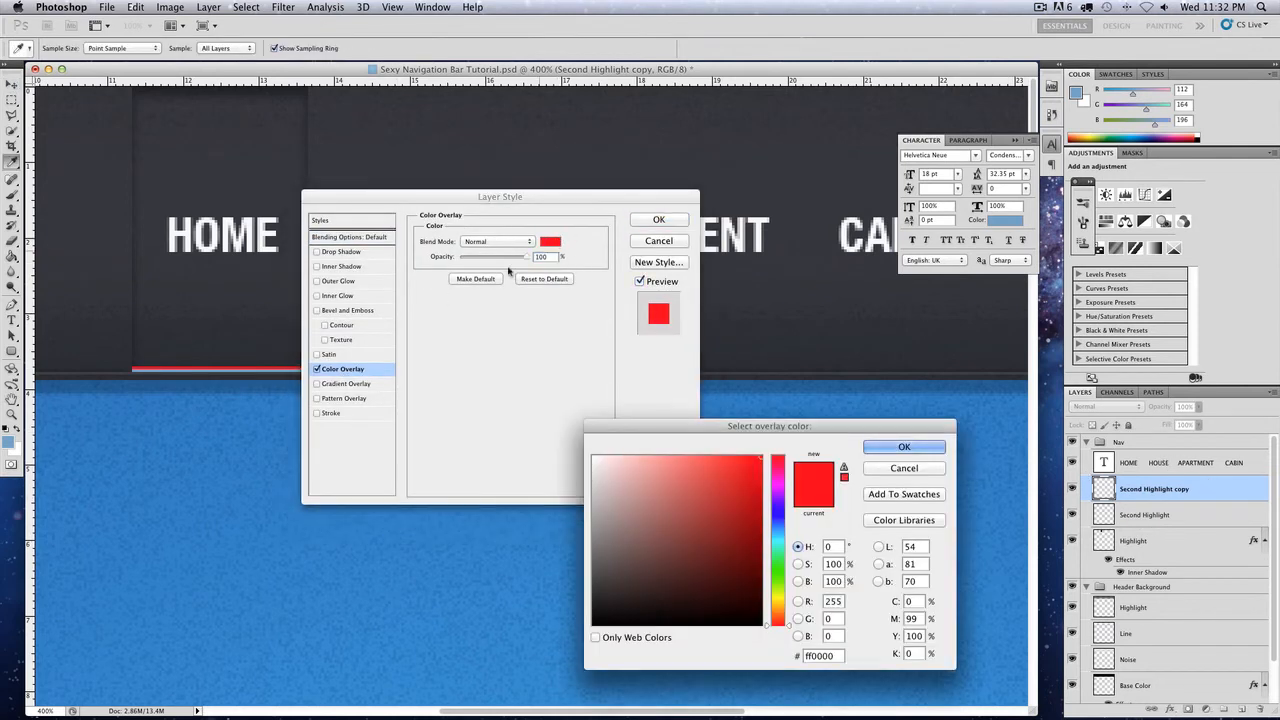
{"action": "left_click", "coordinate": [216, 369]}
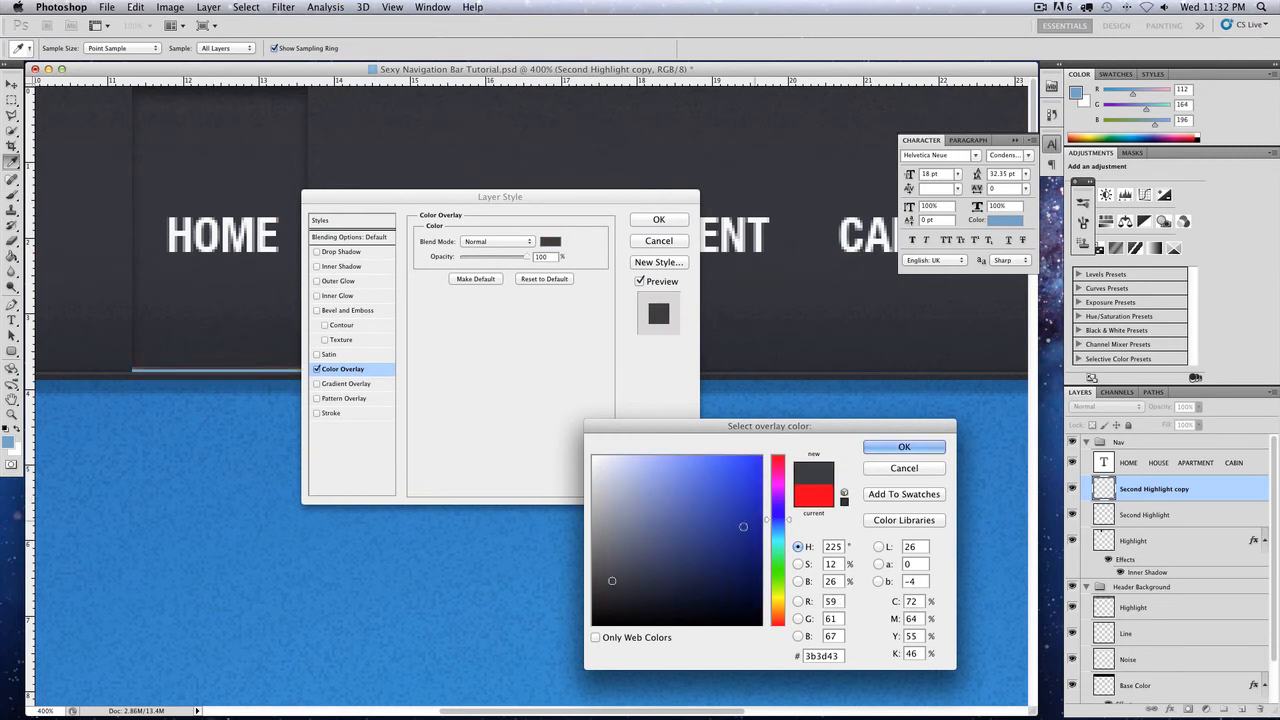
{"action": "left_click", "coordinate": [224, 372]}
{"action": "left_click_drag", "start_coordinate": [662, 494], "coordinate": [657, 556]}
{"action": "key", "text": "Return"}
{"action": "key", "text": "Return"}
{"action": "key", "text": "super+minus"}
{"action": "key", "text": "super+minus"}
{"action": "key", "text": "super+minus"}
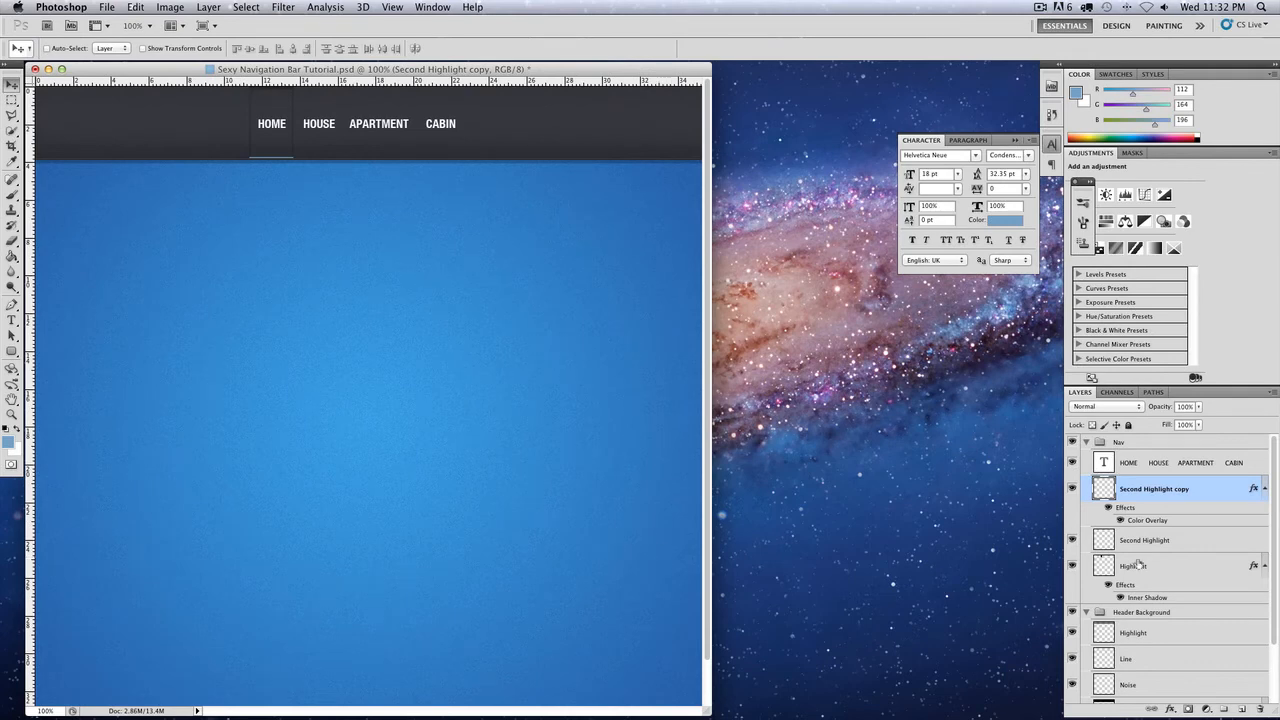
Darken the Second Highlight copy's Color Overlay to #20272b and apply the layer style
{"action": "double_click", "coordinate": [1204, 505]}
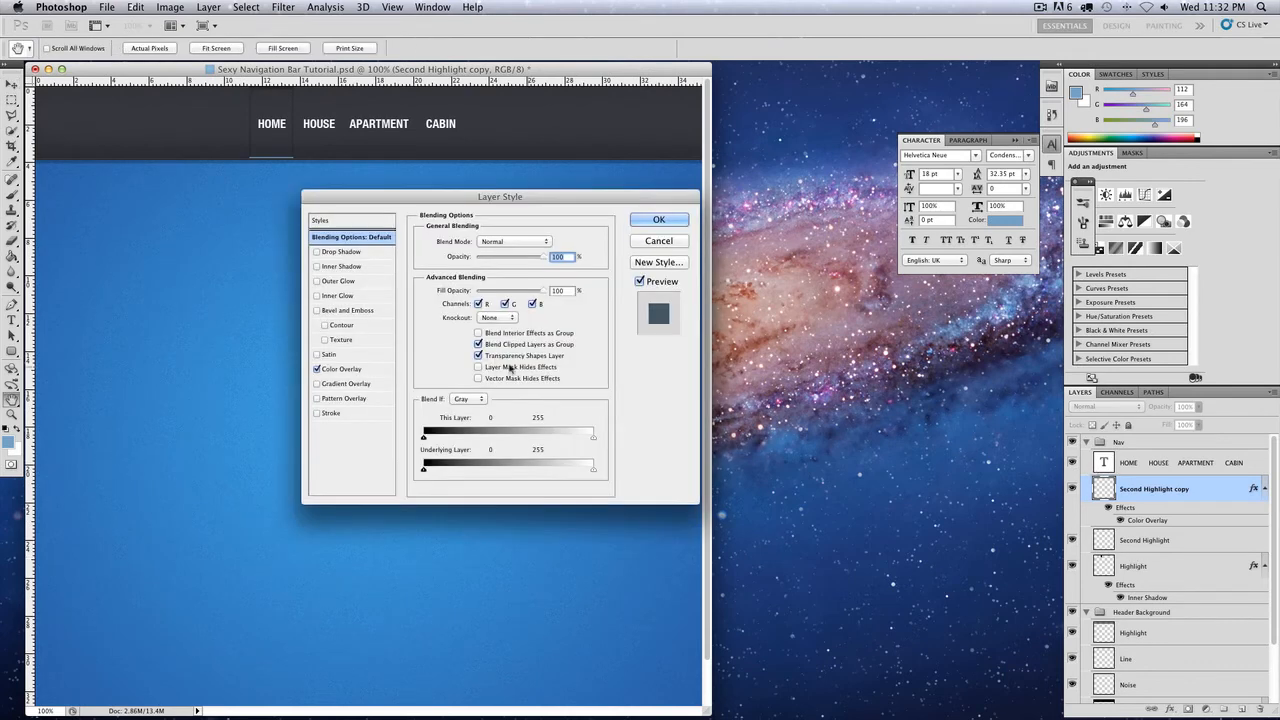
{"action": "left_click", "coordinate": [358, 370]}
{"action": "left_click", "coordinate": [550, 243]}
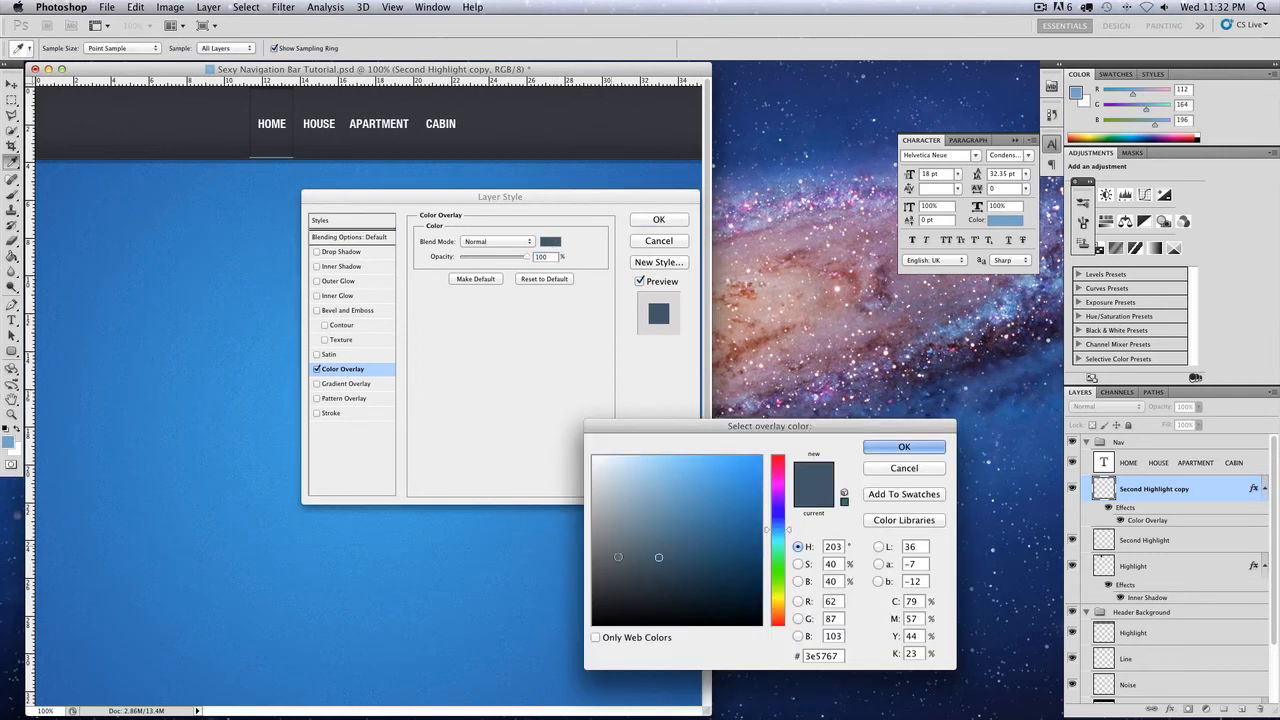
{"action": "left_click", "coordinate": [647, 589]}
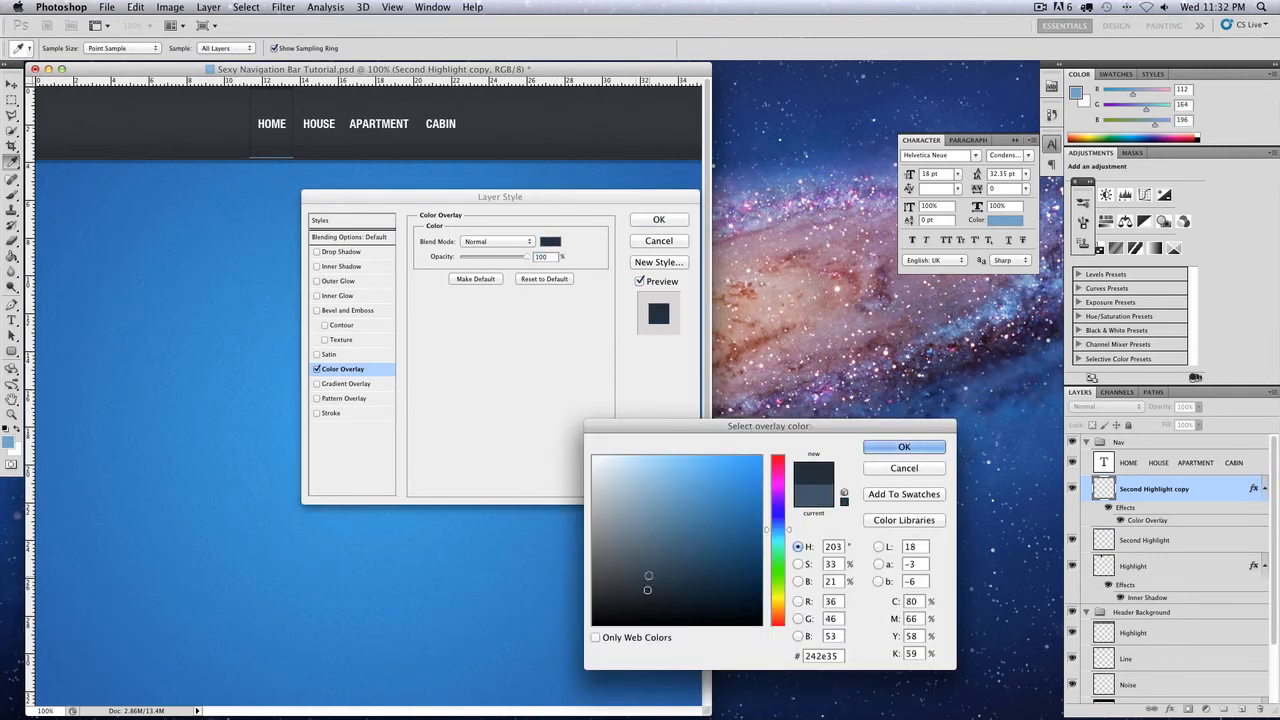
{"action": "left_click", "coordinate": [677, 499]}
{"action": "mouse_move", "coordinate": [674, 507]}
{"action": "left_mouse_down"}
{"action": "mouse_move", "coordinate": [656, 510]}
{"action": "mouse_move", "coordinate": [636, 596]}
{"action": "left_mouse_up"}
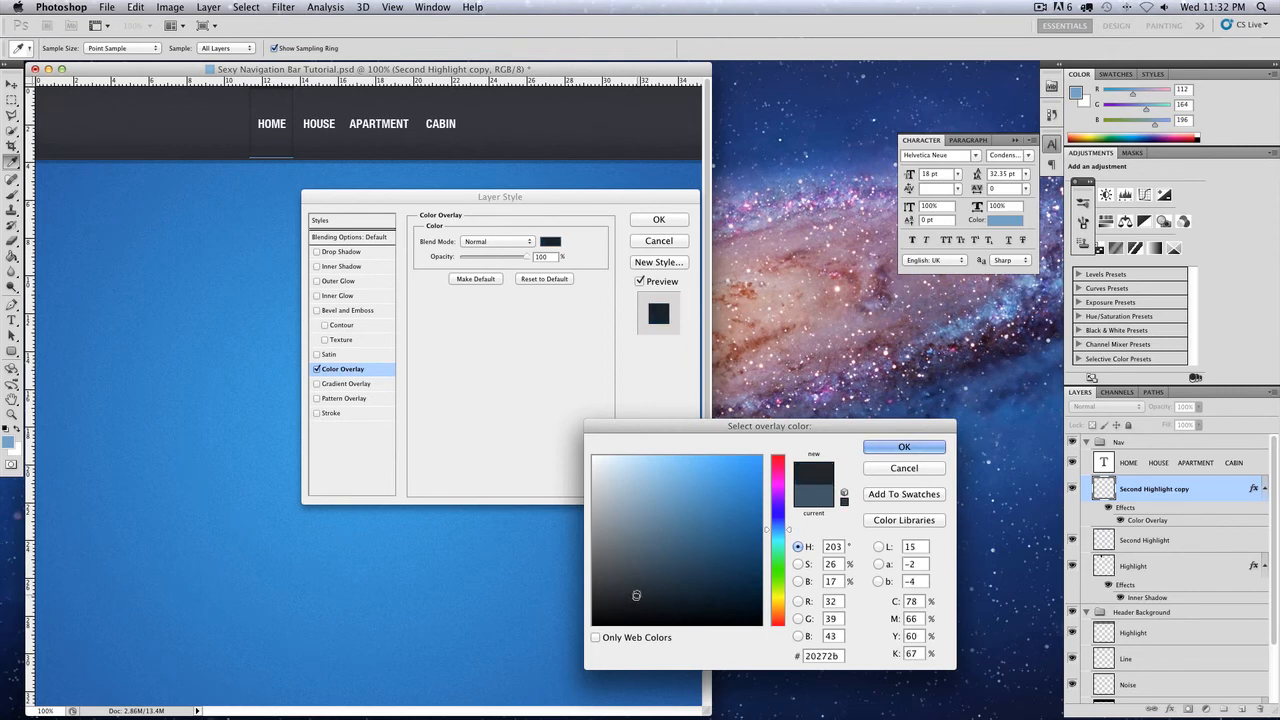
{"action": "key", "text": "Return"}
{"action": "key", "text": "Return"}
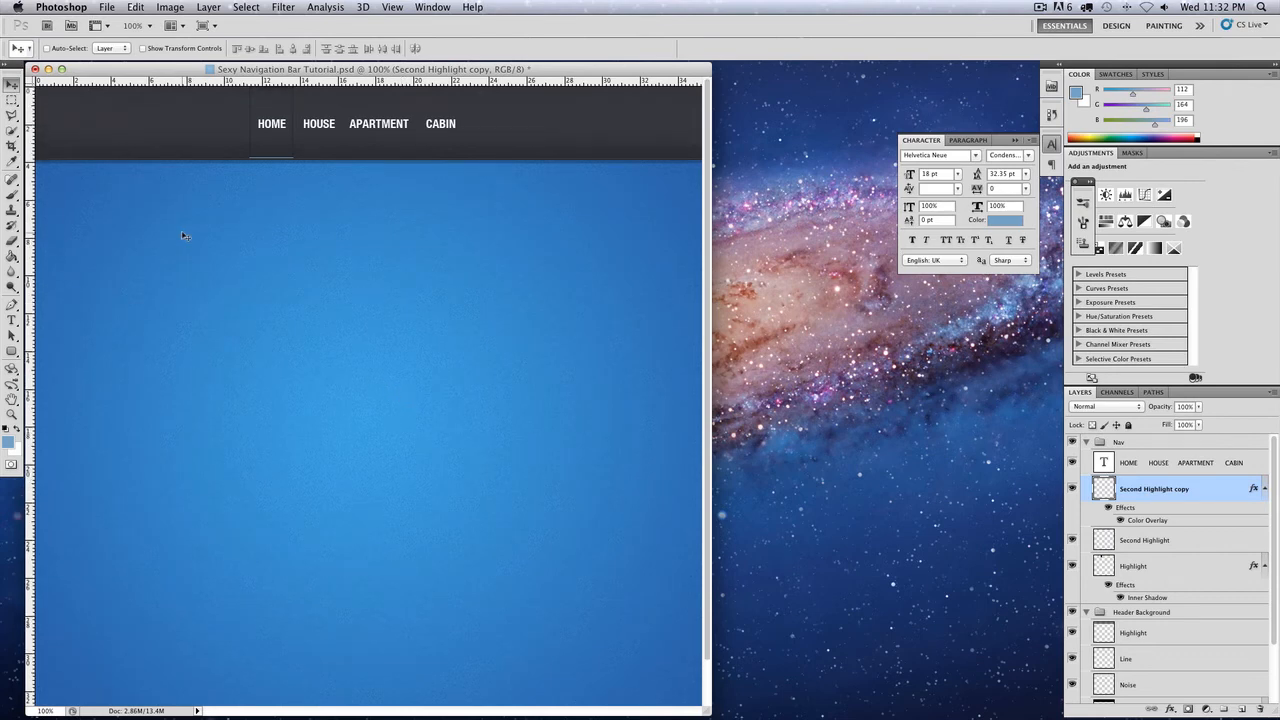
Select only the word HOME in the navigation text and open its text colour for editing
{"action": "left_click", "coordinate": [12, 320]}
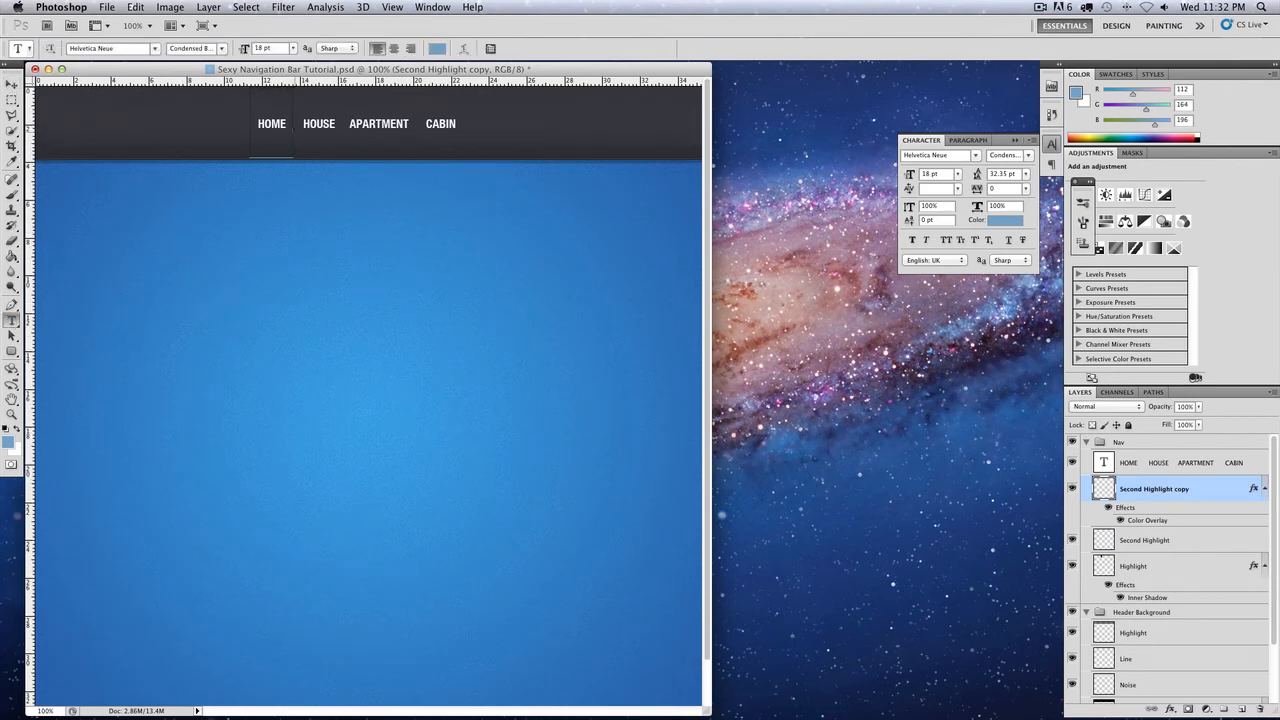
{"action": "left_click", "coordinate": [283, 124]}
{"action": "double_click", "coordinate": [286, 124]}
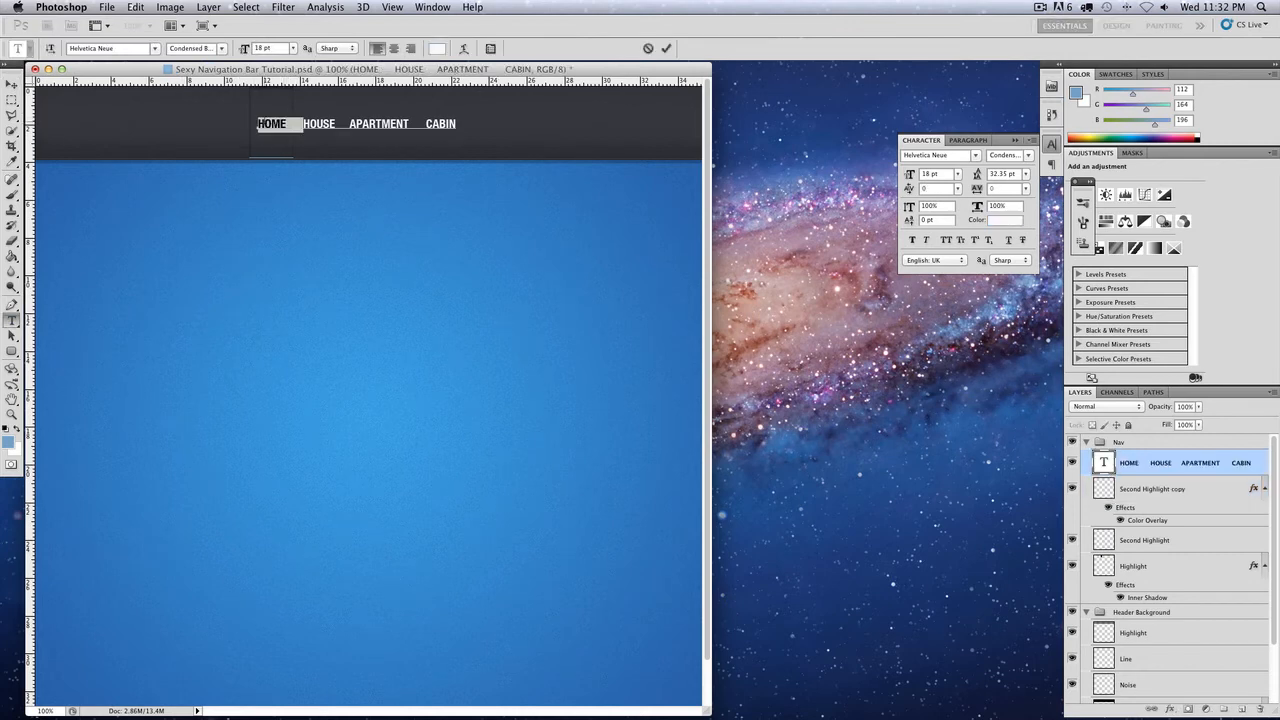
{"action": "triple_click", "coordinate": [288, 125]}
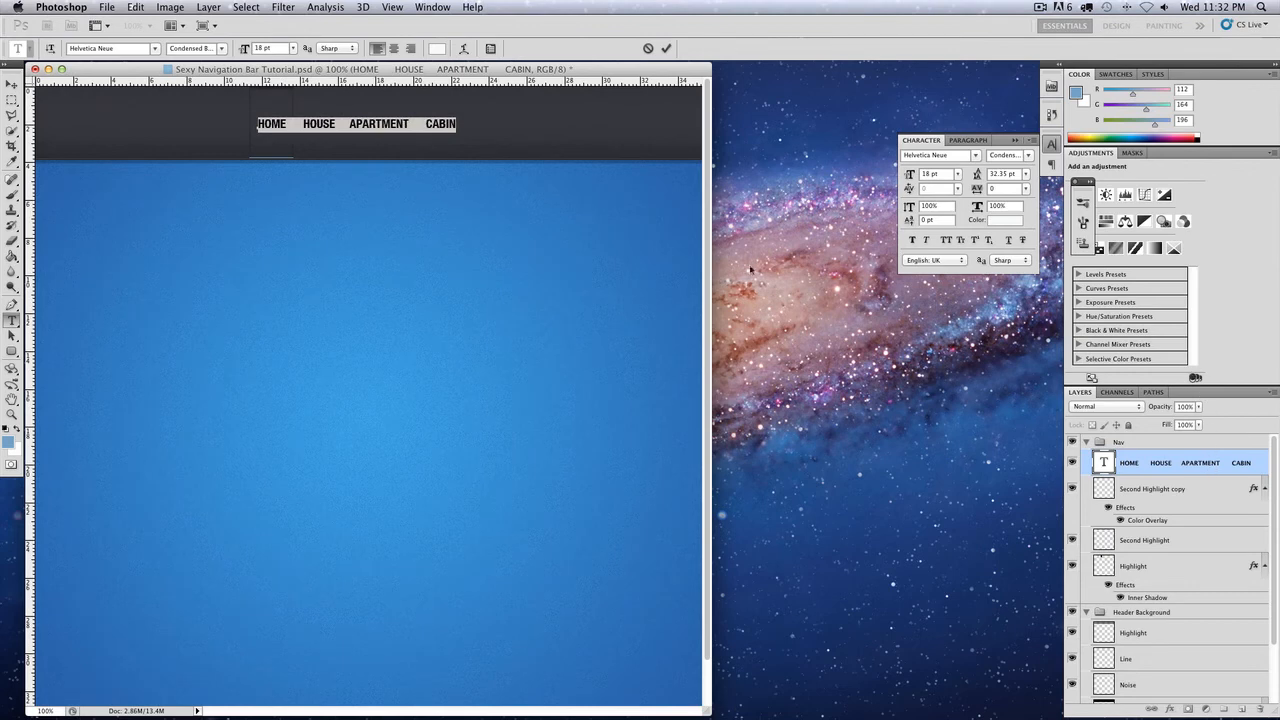
{"action": "left_click", "coordinate": [271, 124]}
{"action": "left_click_drag", "start_coordinate": [287, 124], "coordinate": [246, 126]}
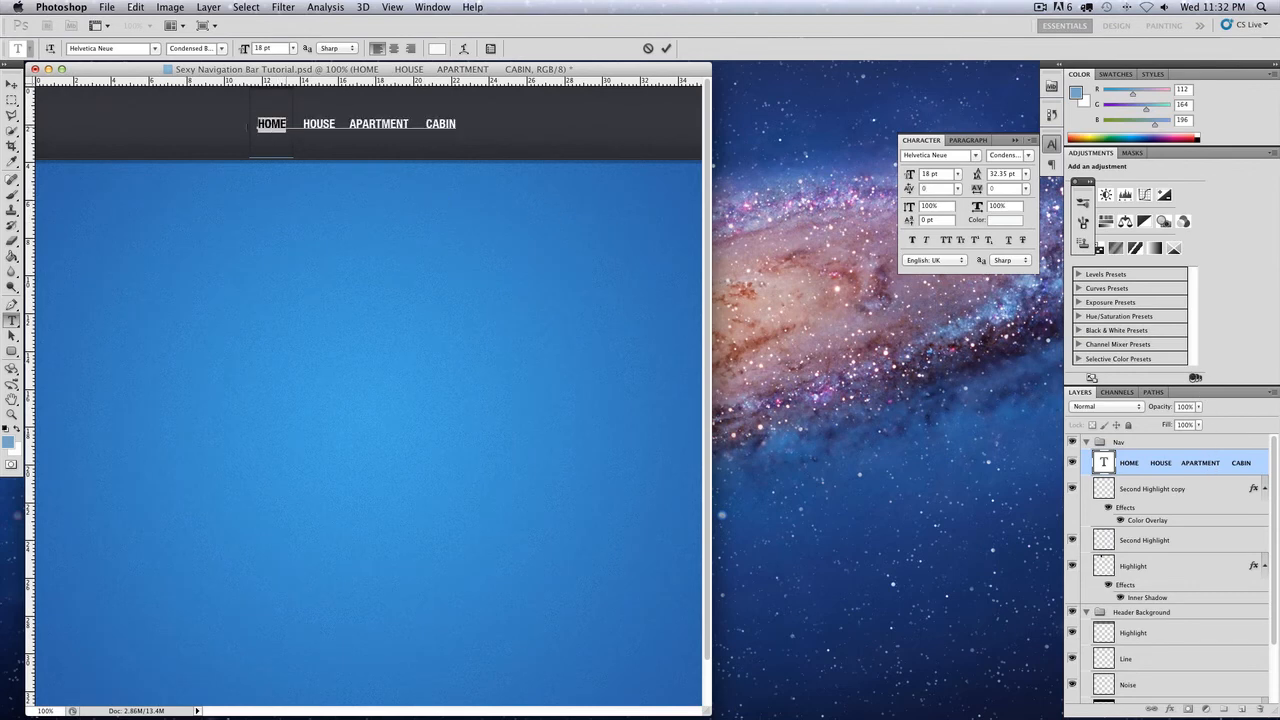
{"action": "left_click", "coordinate": [437, 48]}
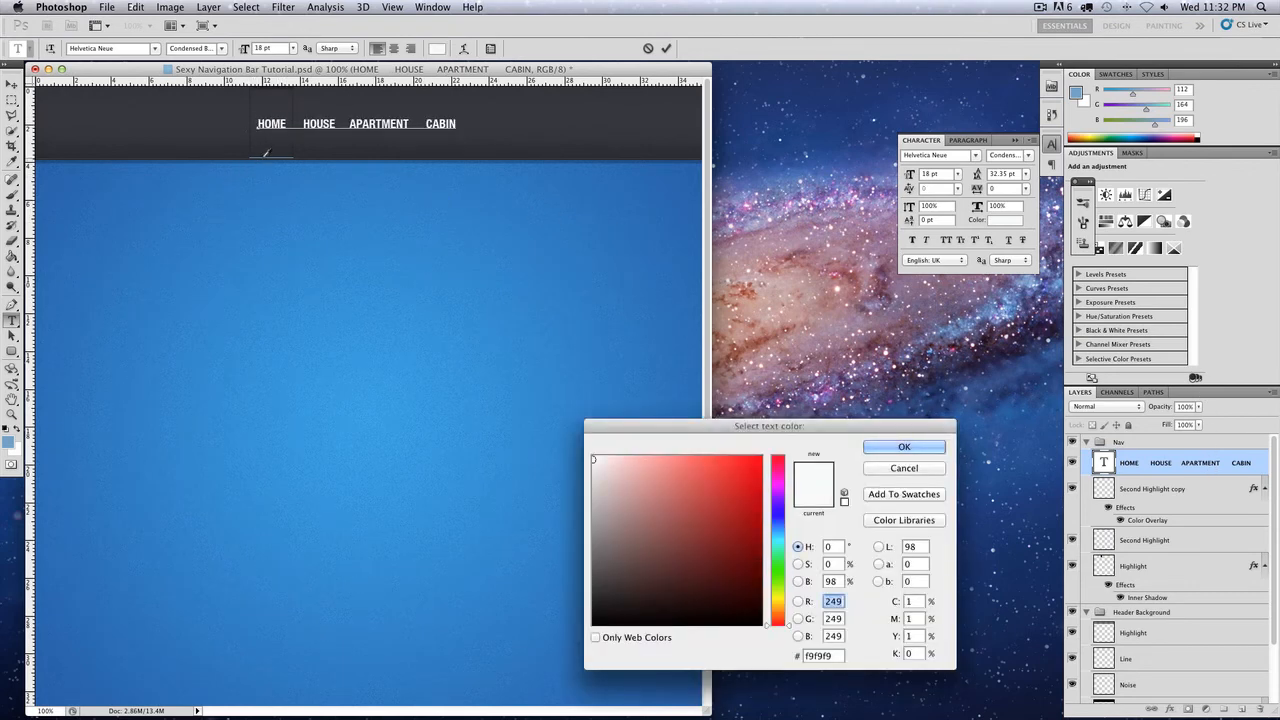
Try to sample the thin blue line under HOME as the word's text colour
{"action": "left_click", "coordinate": [262, 157]}
{"action": "left_click", "coordinate": [262, 157]}
{"action": "left_click", "coordinate": [262, 157]}
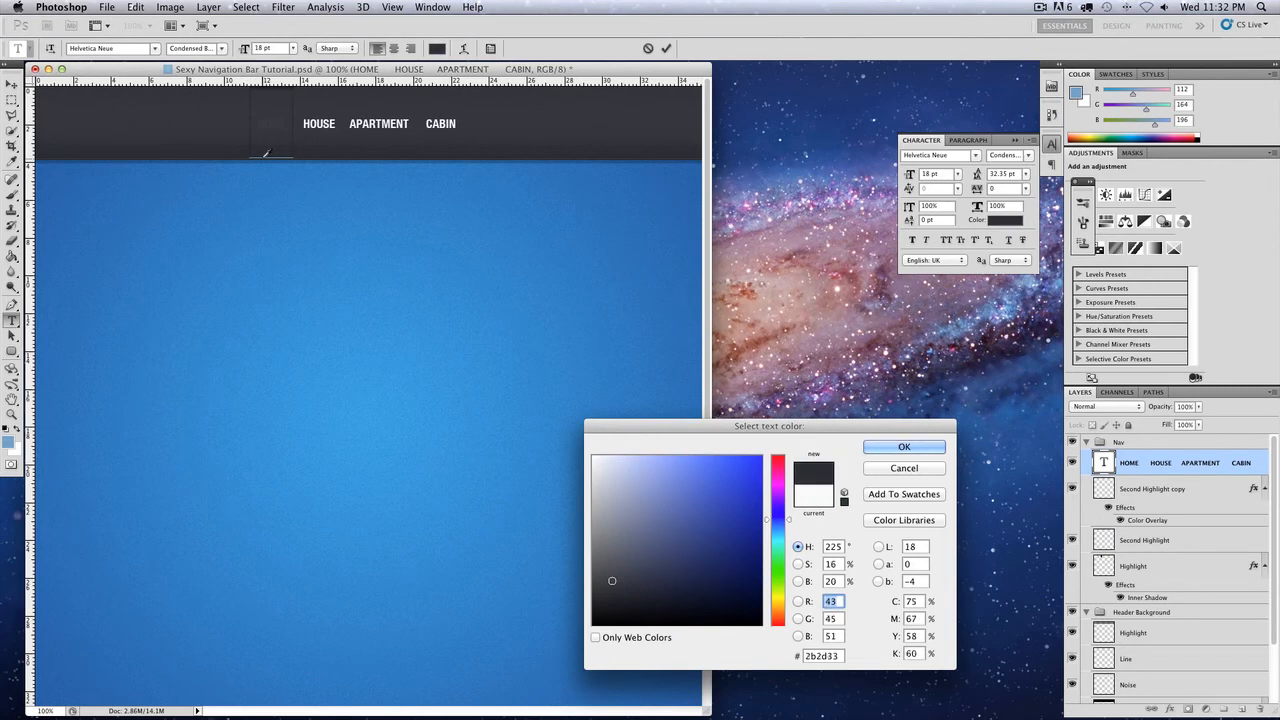
{"action": "left_click", "coordinate": [263, 157]}
{"action": "left_click", "coordinate": [264, 157]}
{"action": "left_click", "coordinate": [264, 156]}
{"action": "left_click", "coordinate": [264, 156]}
{"action": "left_click", "coordinate": [264, 157]}
{"action": "left_click", "coordinate": [264, 157]}
Recolour the word HOME with the light blue sampled from the line beneath it and commit the text edit
{"action": "key", "text": "super+plus"}
{"action": "key", "text": "super+plus"}
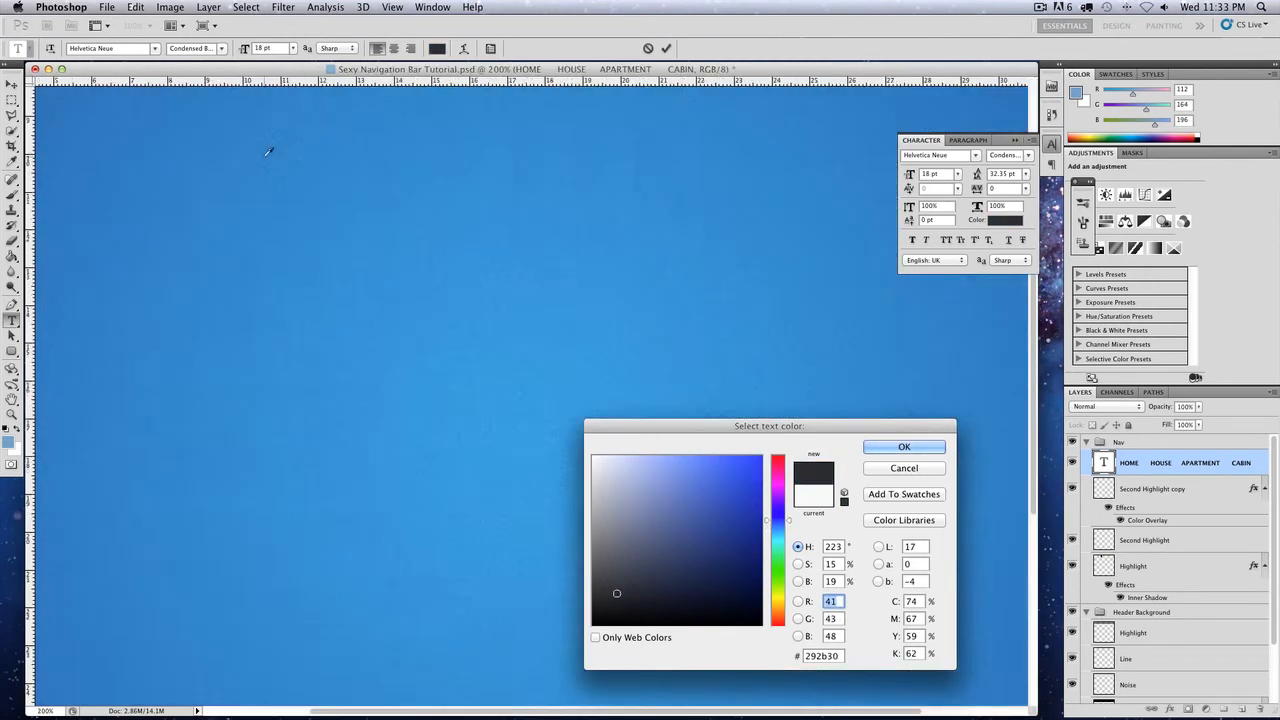
{"action": "left_click_drag", "start_coordinate": [369, 155], "coordinate": [313, 181]}
{"action": "key", "text": "Return"}
{"action": "key", "text": "super+minus"}
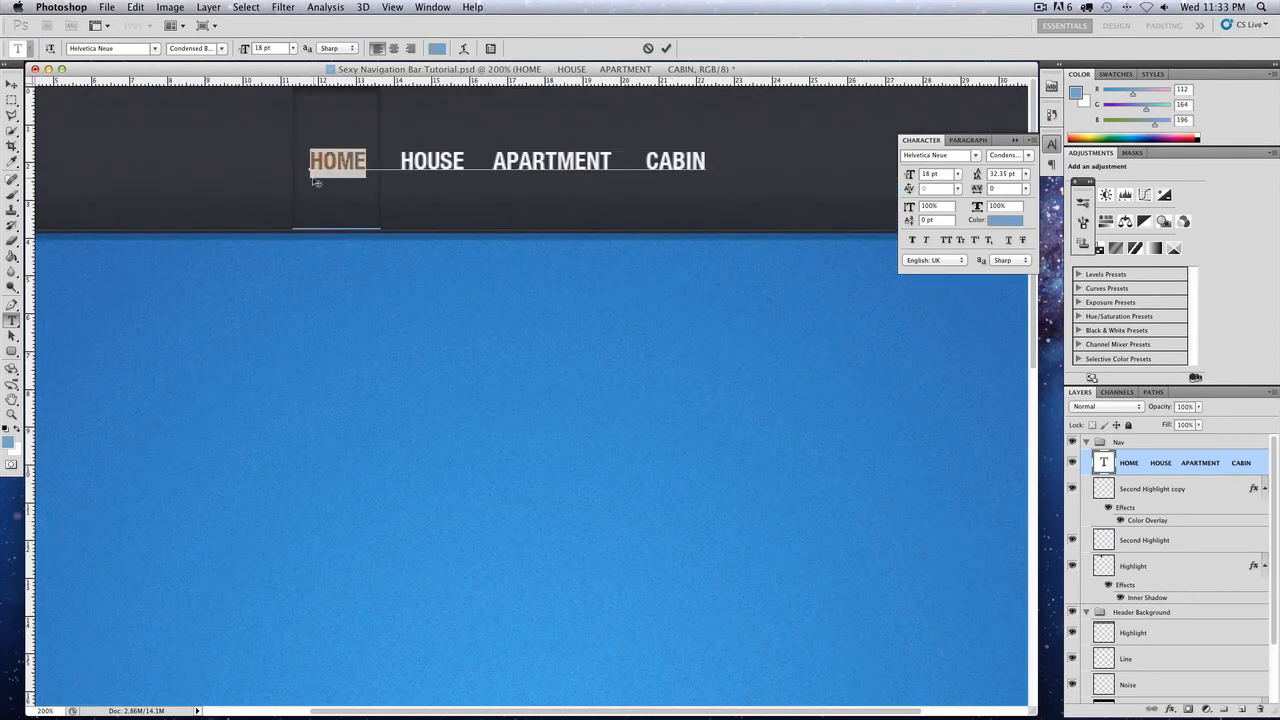
{"action": "left_click", "coordinate": [11, 86]}
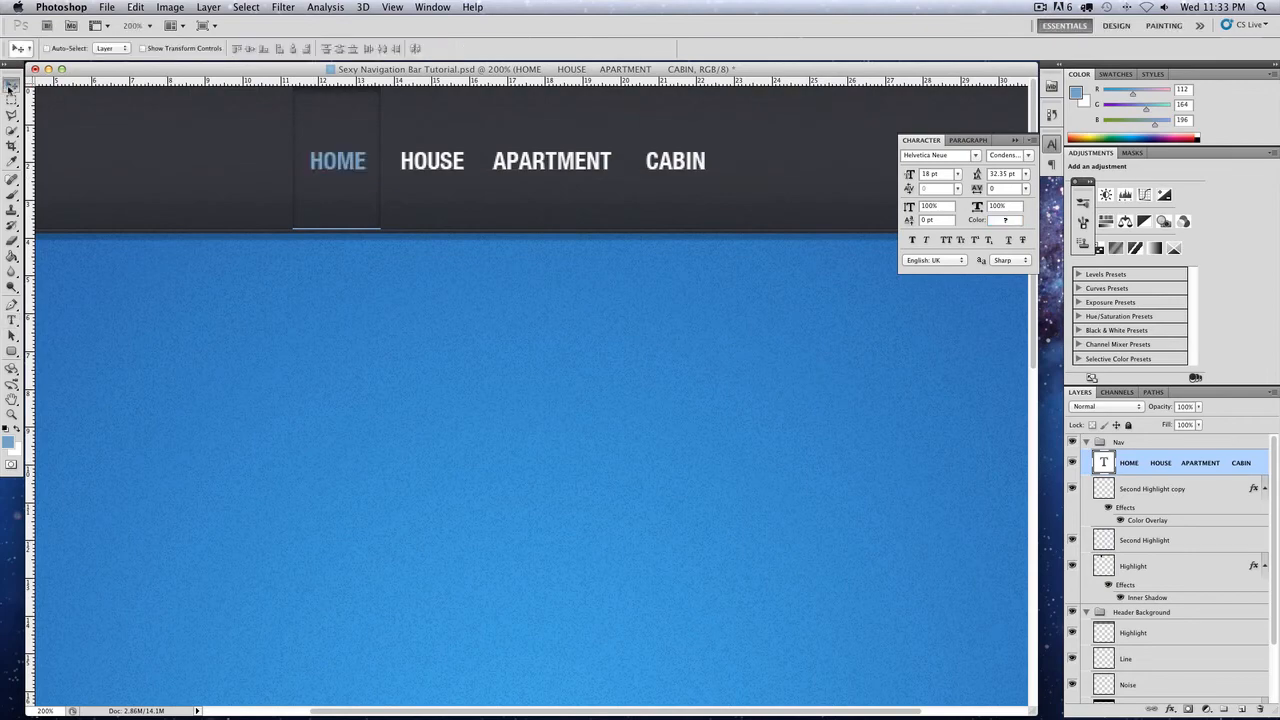
{"action": "key", "text": "super+minus"}
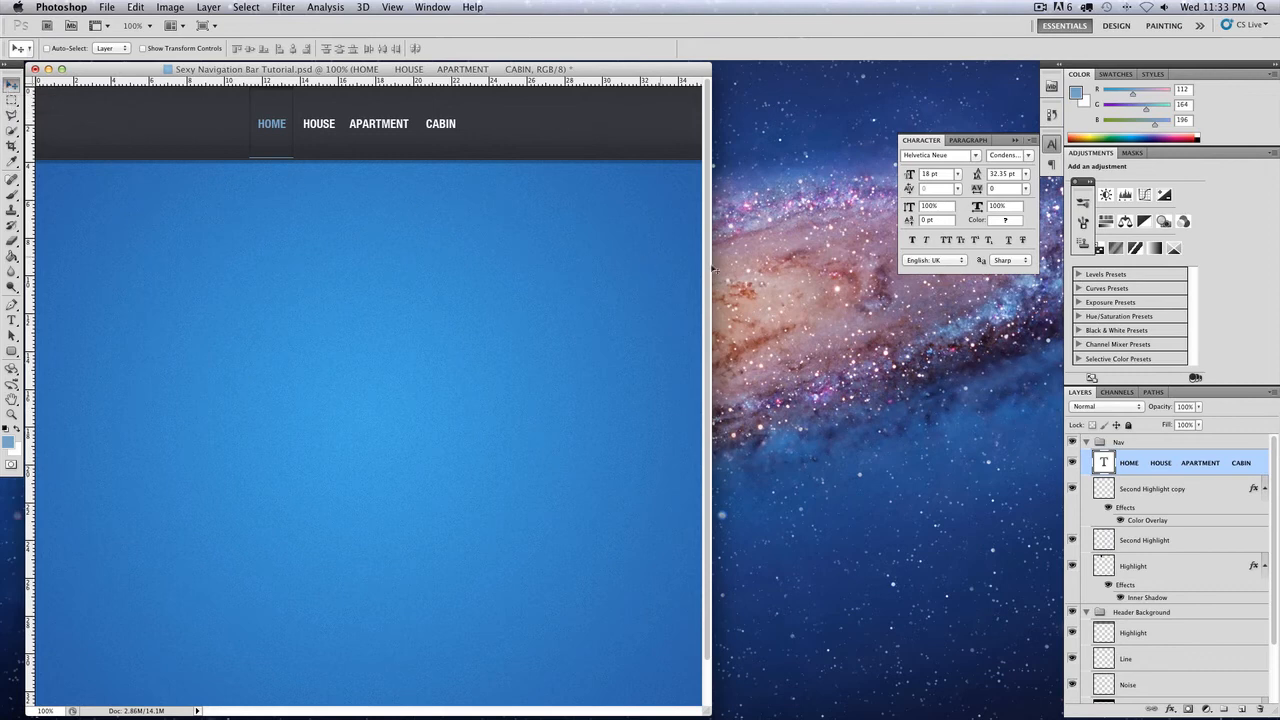
Add a Color Overlay effect to the Highlight layer behind HOME and open its overlay colour for editing
{"action": "left_click", "coordinate": [1210, 502]}
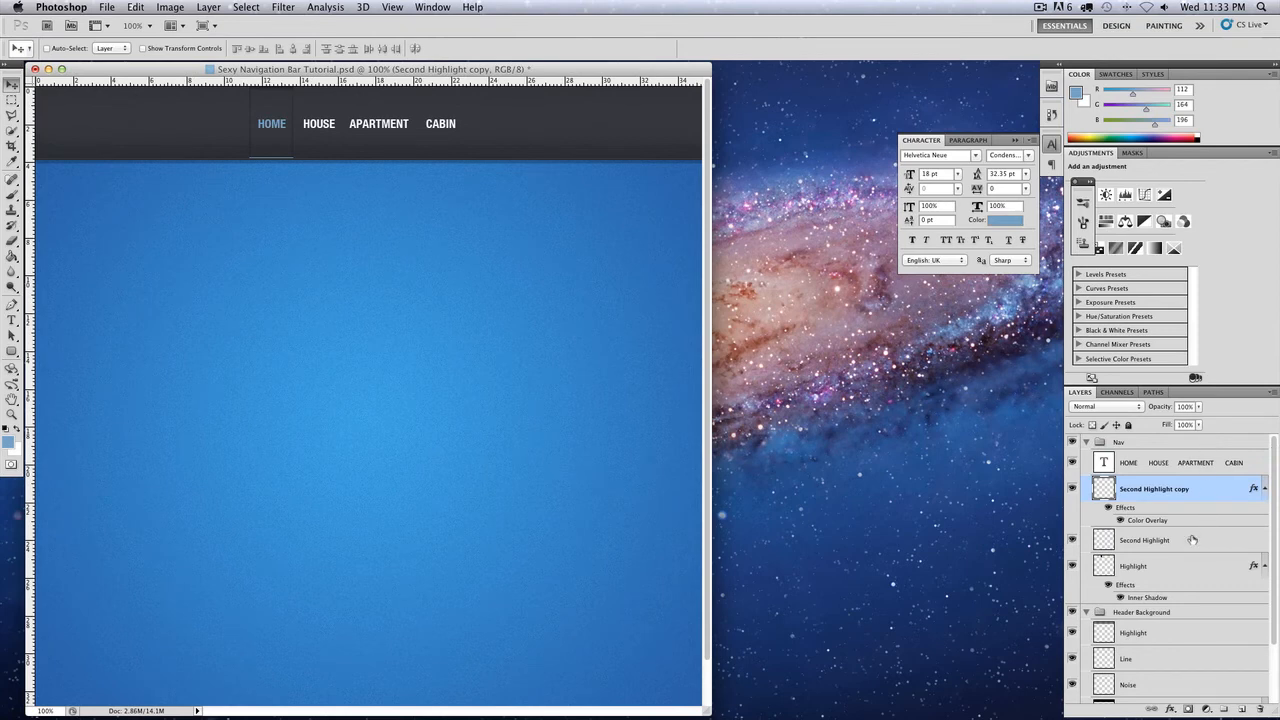
{"action": "left_click", "coordinate": [1192, 540]}
{"action": "left_click", "coordinate": [1184, 574]}
{"action": "left_click", "coordinate": [1172, 425]}
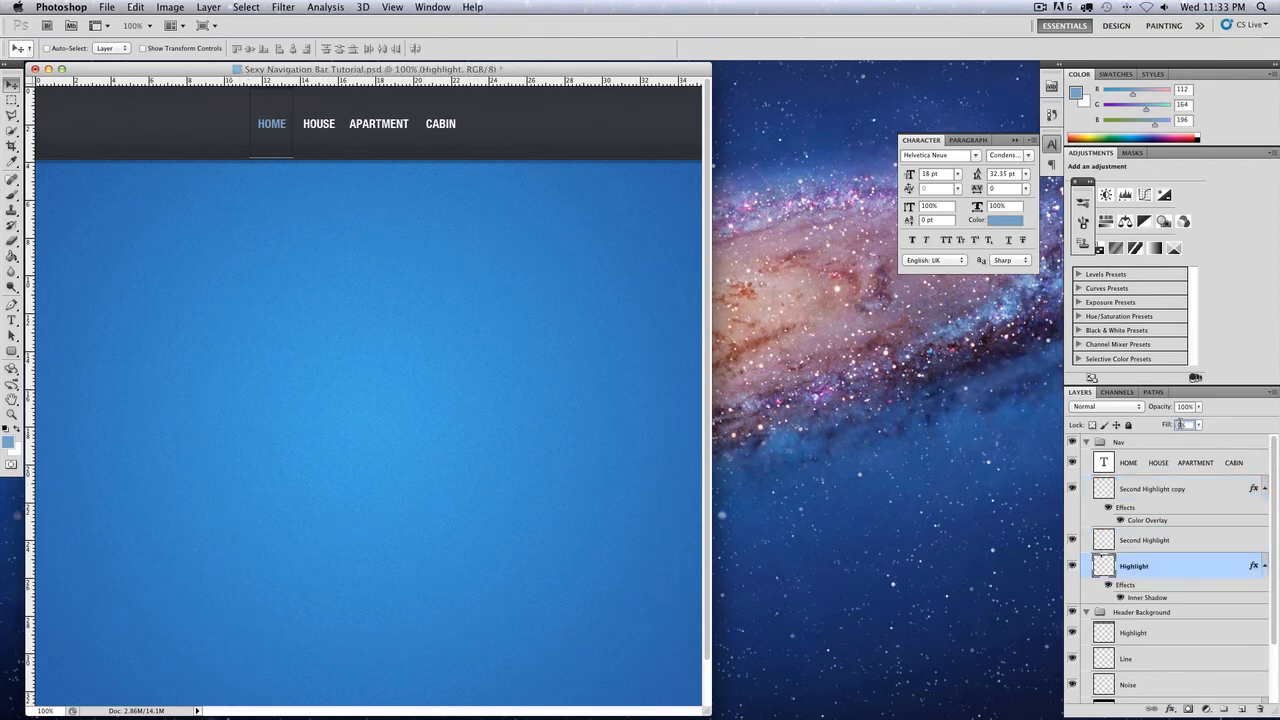
{"action": "double_click", "coordinate": [1167, 561]}
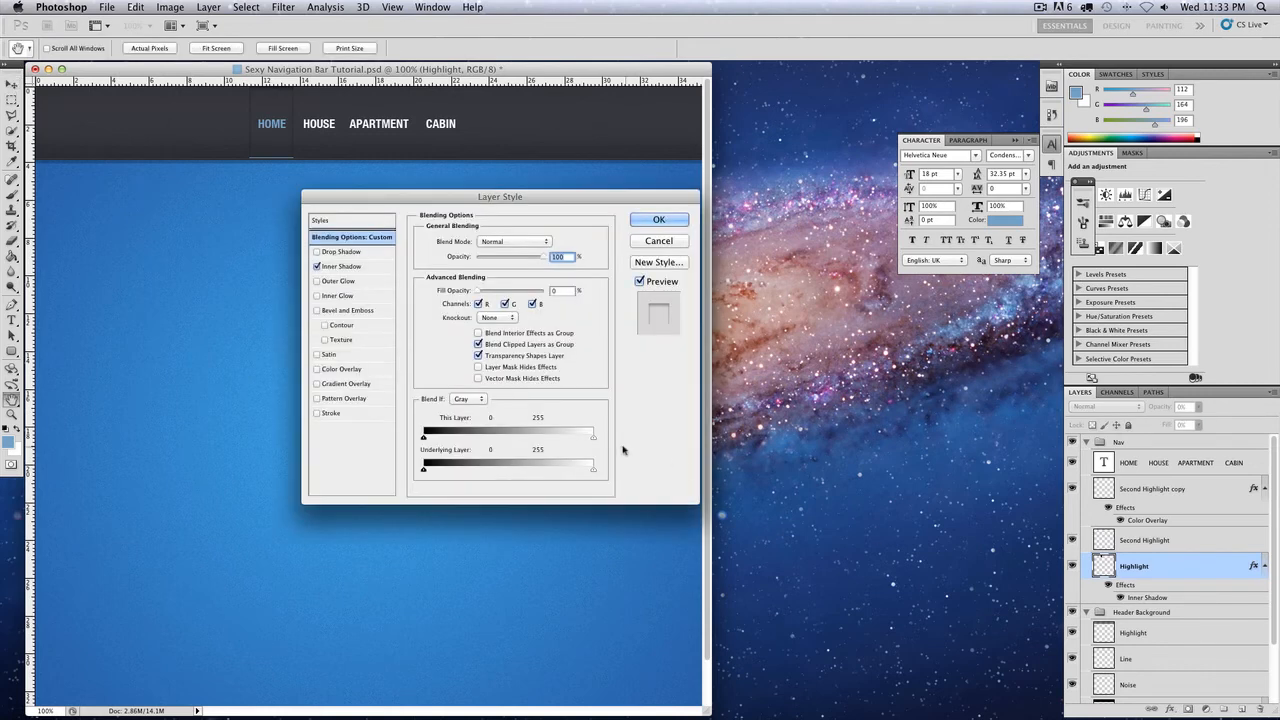
{"action": "left_click", "coordinate": [362, 370]}
{"action": "left_click", "coordinate": [550, 241]}
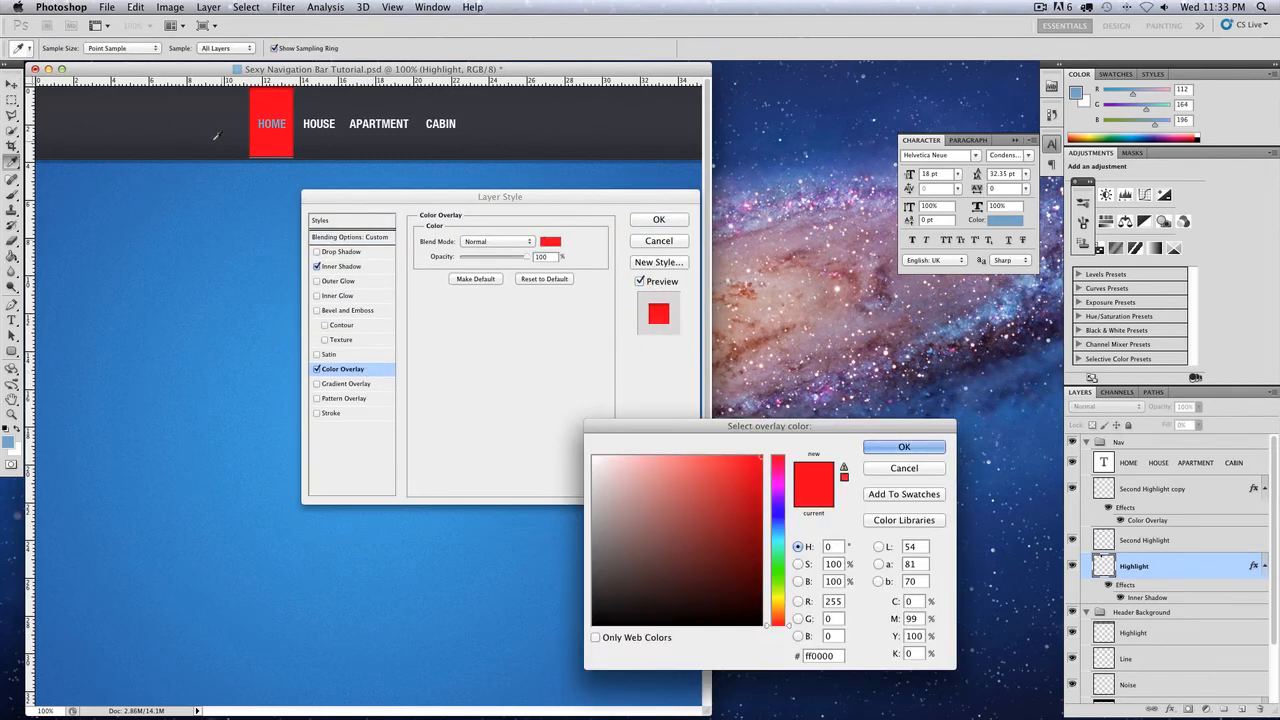
Set the Highlight layer's overlay colour to dark grey #2c2e34 by sampling the header and apply the layer style
{"action": "left_click", "coordinate": [256, 157]}
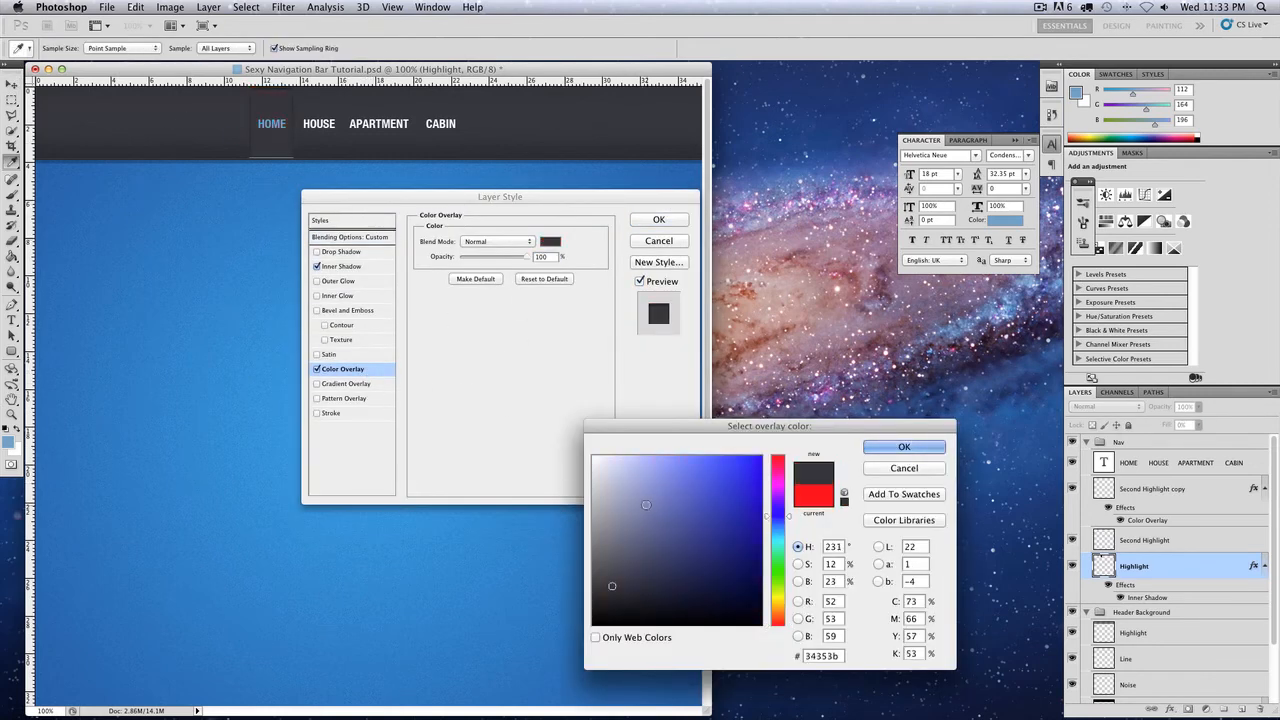
{"action": "left_click_drag", "start_coordinate": [617, 543], "coordinate": [605, 567]}
{"action": "left_click", "coordinate": [232, 150]}
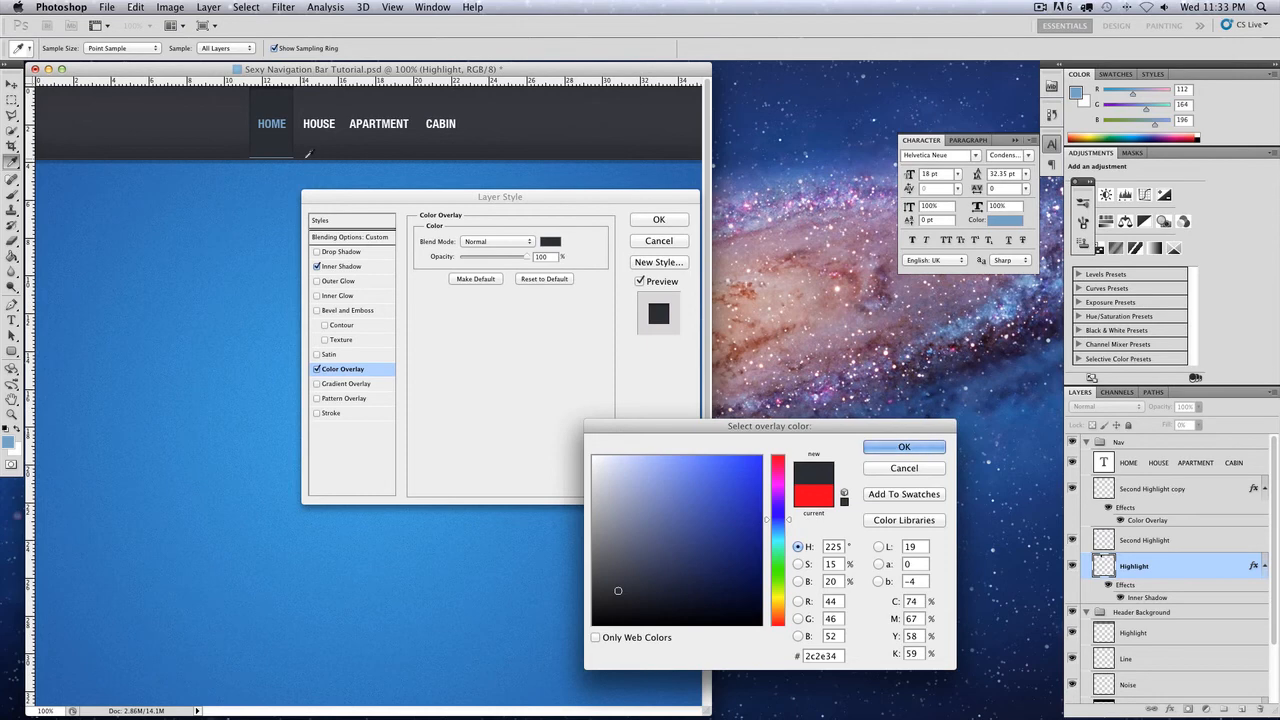
{"action": "key", "text": "Return"}
{"action": "key", "text": "Return"}
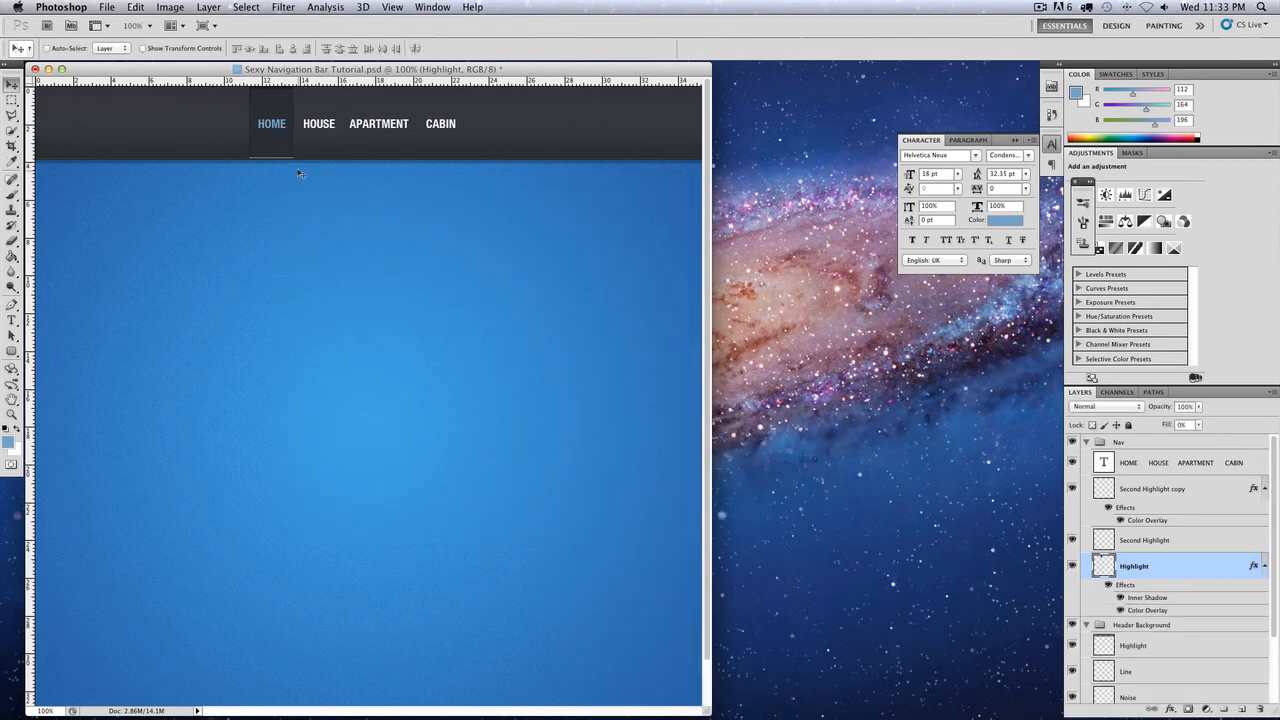
Delete the Second Highlight and Second Highlight copy layers from the Nav group
{"action": "left_click", "coordinate": [1183, 543]}
{"action": "key", "text": "Delete"}
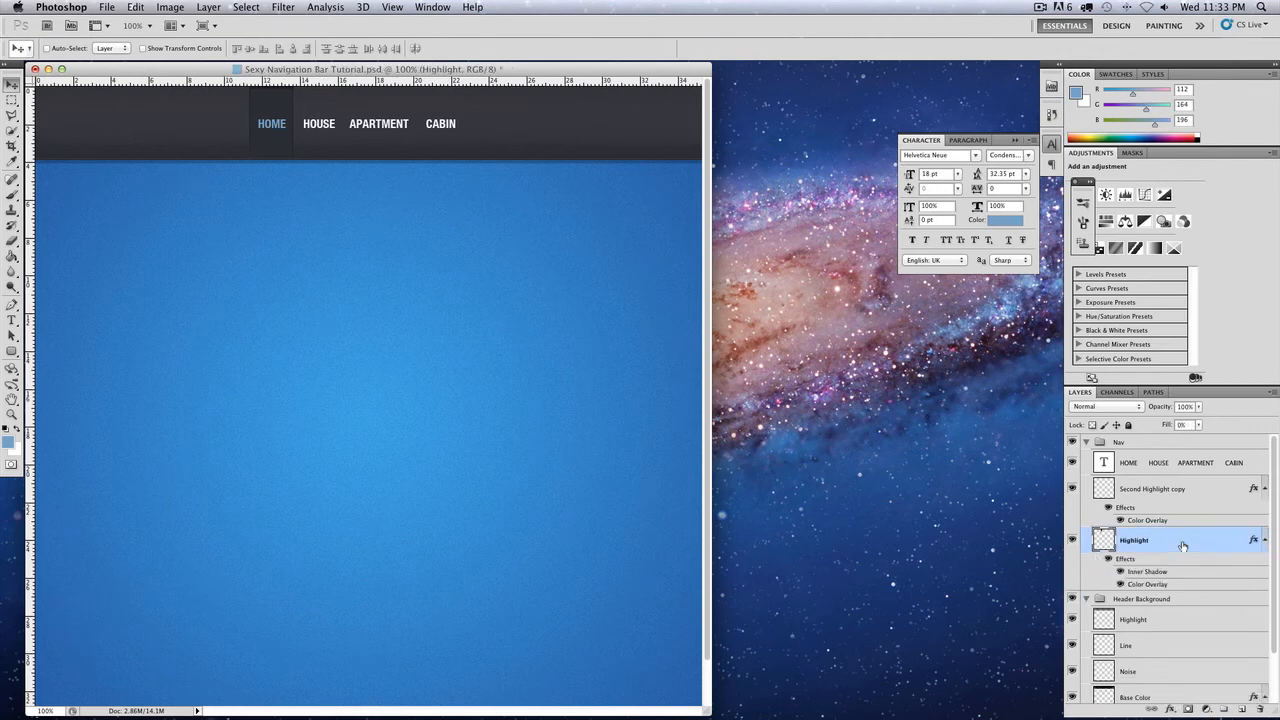
{"action": "left_click", "coordinate": [1220, 507]}
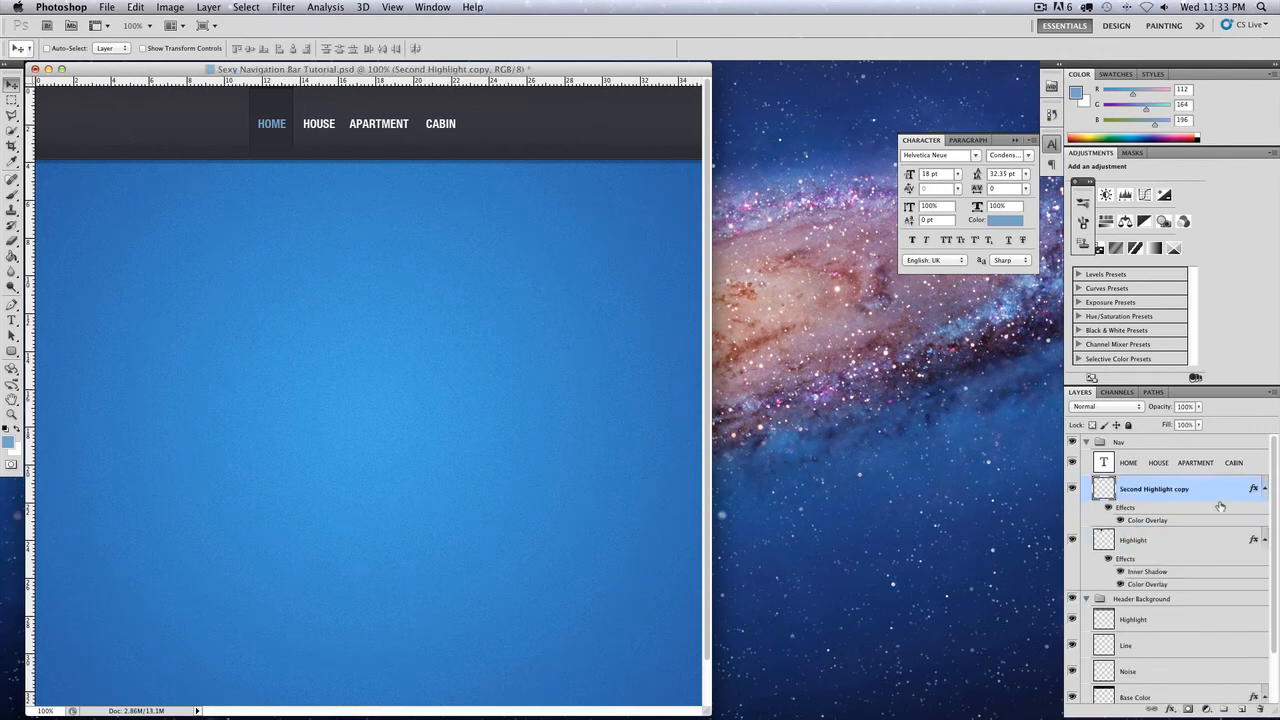
{"action": "key", "text": "Delete"}
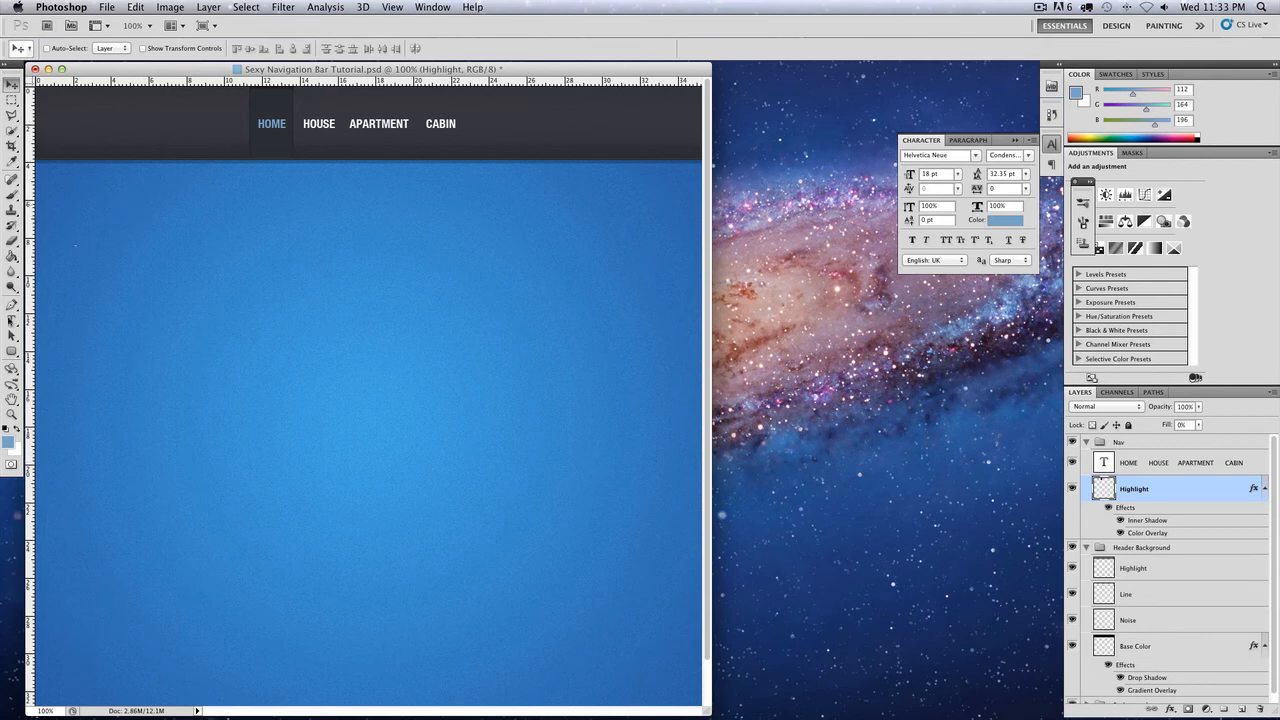
Recolour the words HOUSE, APARTMENT and CABIN in the navigation text to light grey #e5dfdf and commit the edit
{"action": "key", "text": "t"}
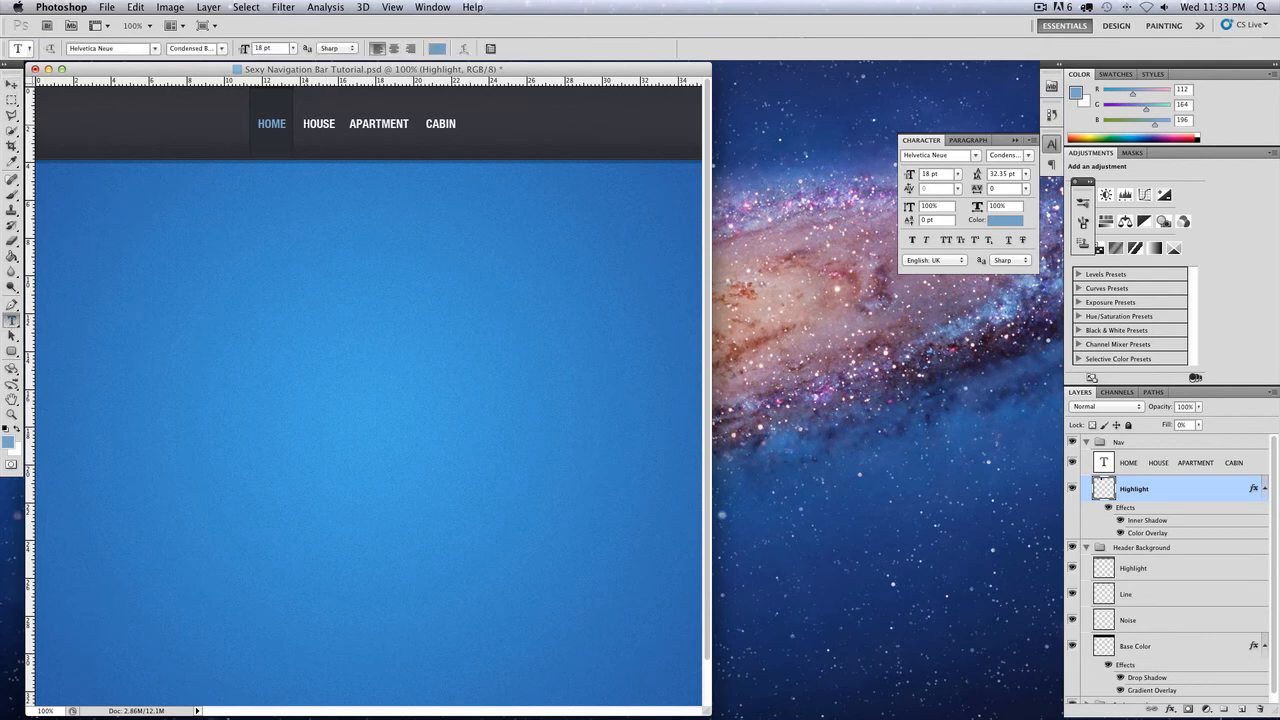
{"action": "left_click_drag", "start_coordinate": [302, 124], "coordinate": [457, 124]}
{"action": "left_click", "coordinate": [436, 48]}
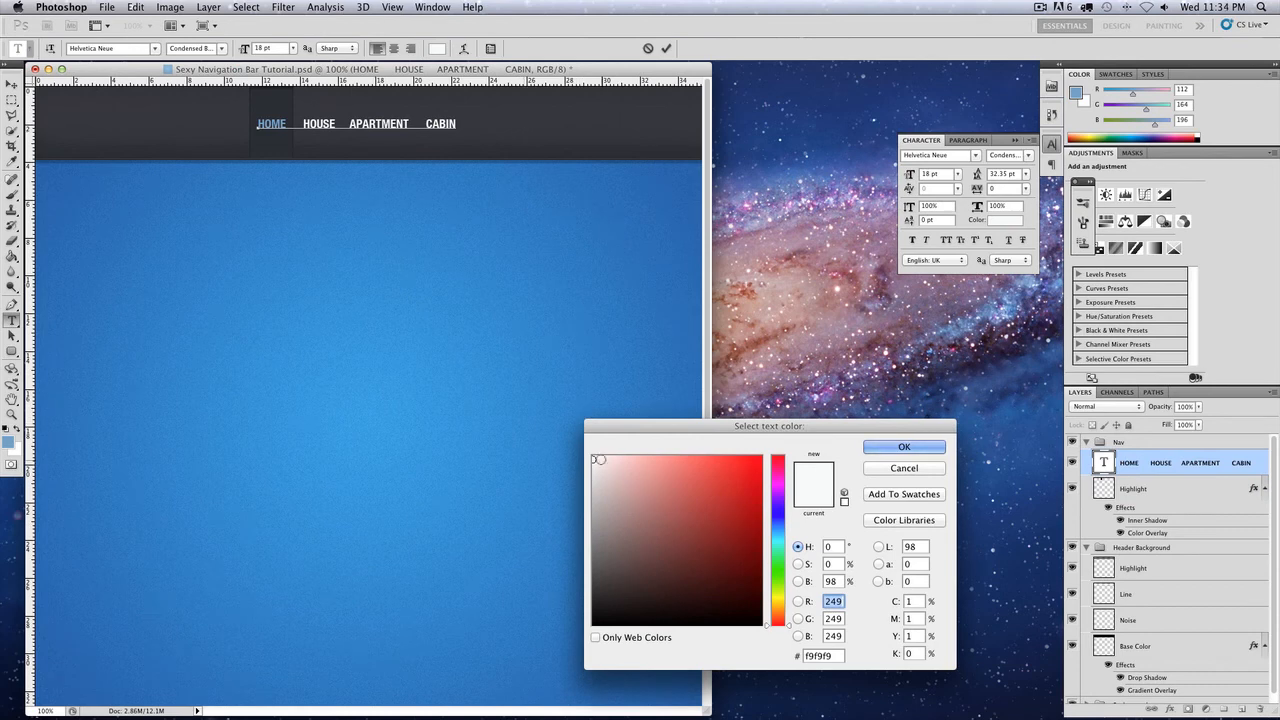
{"action": "left_click", "coordinate": [593, 475]}
{"action": "left_click", "coordinate": [597, 485]}
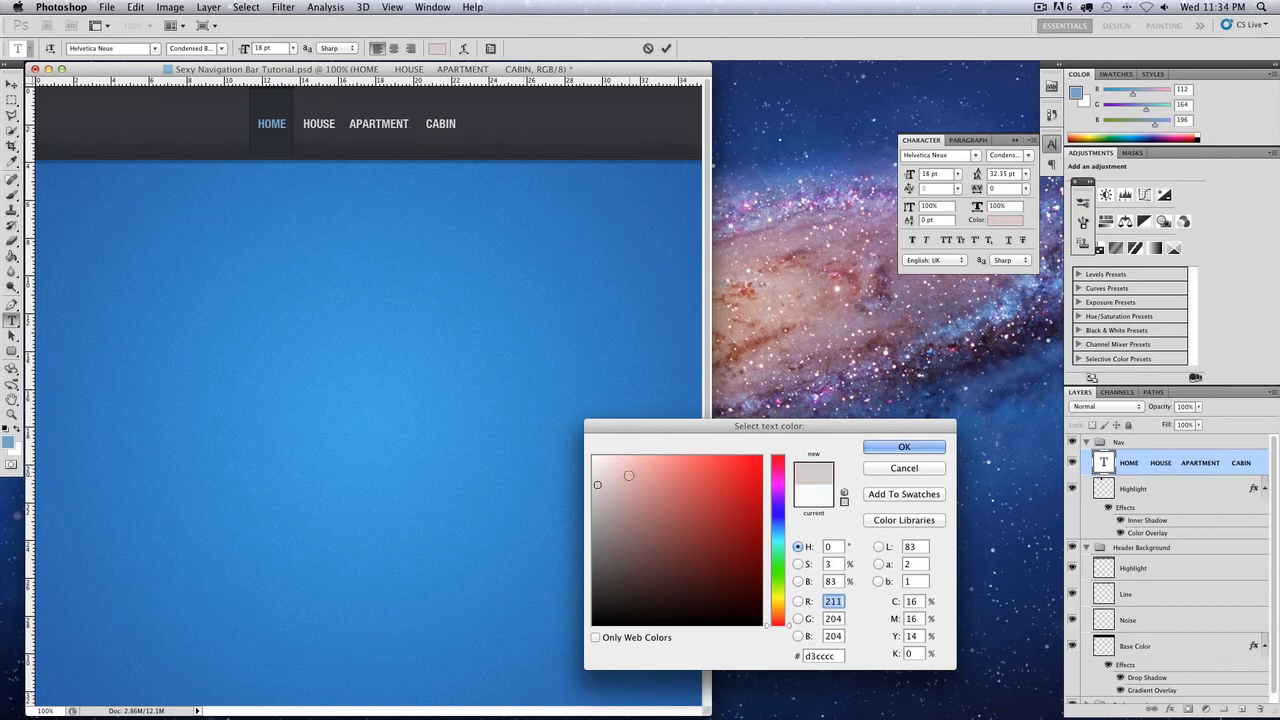
{"action": "left_click", "coordinate": [597, 472]}
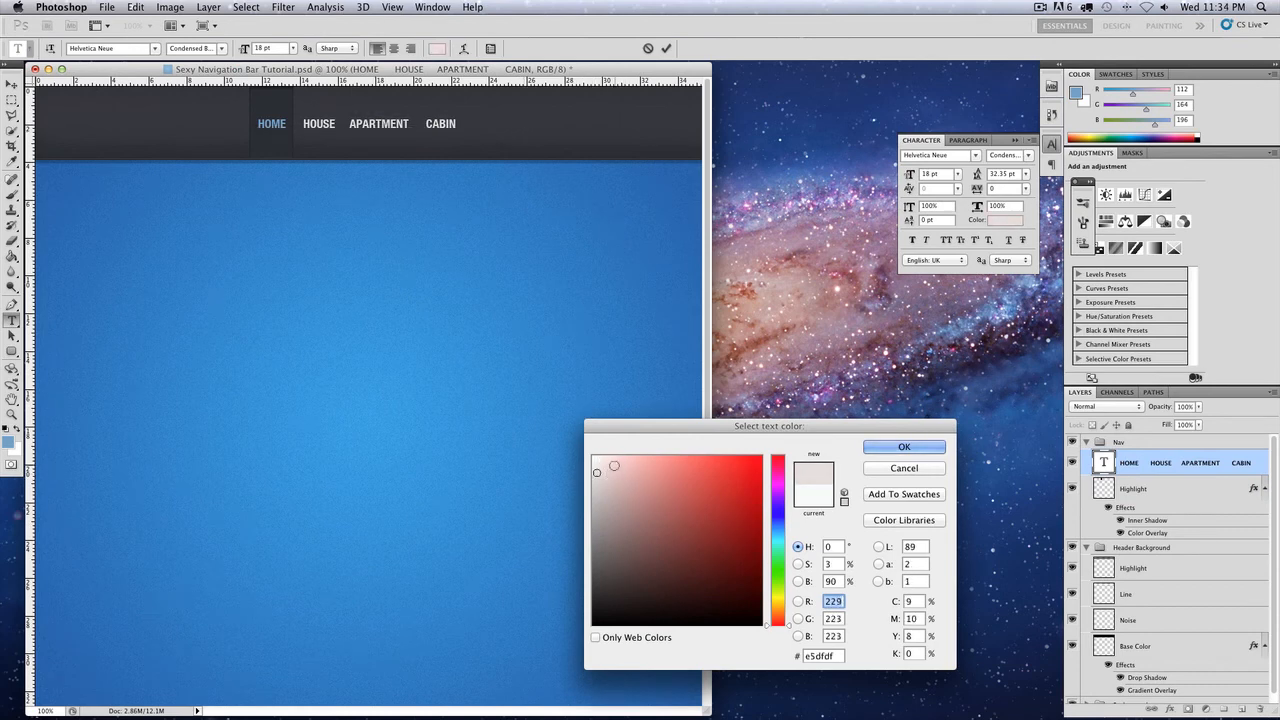
{"action": "key", "text": "Return"}
{"action": "left_click", "coordinate": [13, 86]}
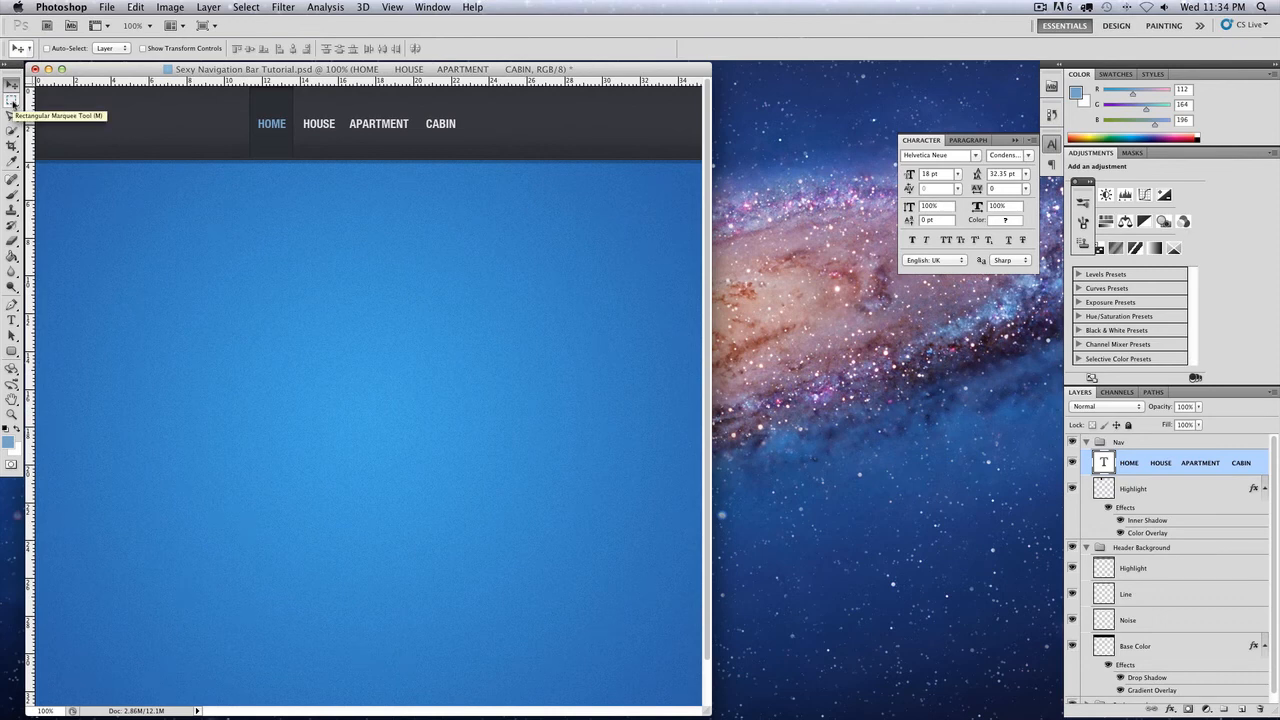
Add a new text layer reading INSERTLOGOHERE near the left end of the header, before the HOME item
{"action": "left_click", "coordinate": [12, 319]}
{"action": "left_click", "coordinate": [51, 127]}
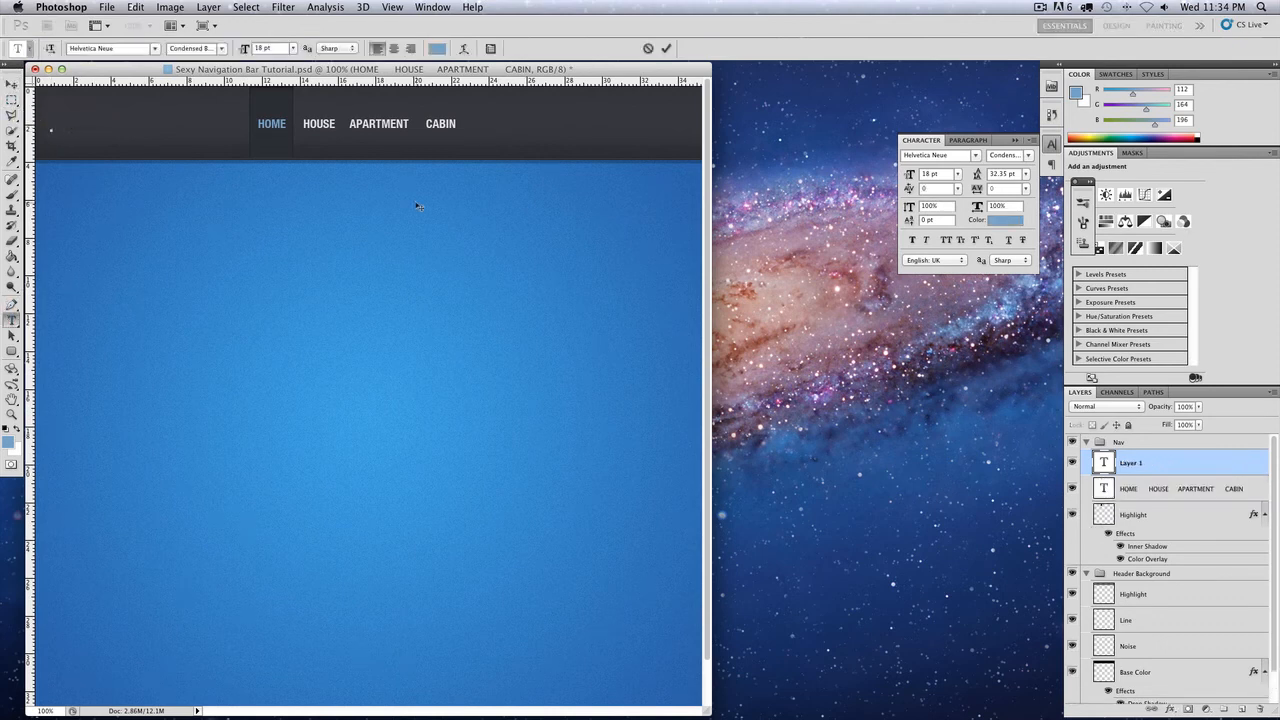
{"action": "type", "text": "IN"}
{"action": "key", "text": "BackSpace"}
{"action": "key", "text": "BackSpace"}
{"action": "key", "text": "BackSpace"}
{"action": "type", "text": "SERTLOGOHERE"}
Set the font size of the whole INSERTLOGOHERE text to 28 pt
{"action": "double_click", "coordinate": [87, 127]}
{"action": "double_click", "coordinate": [256, 47]}
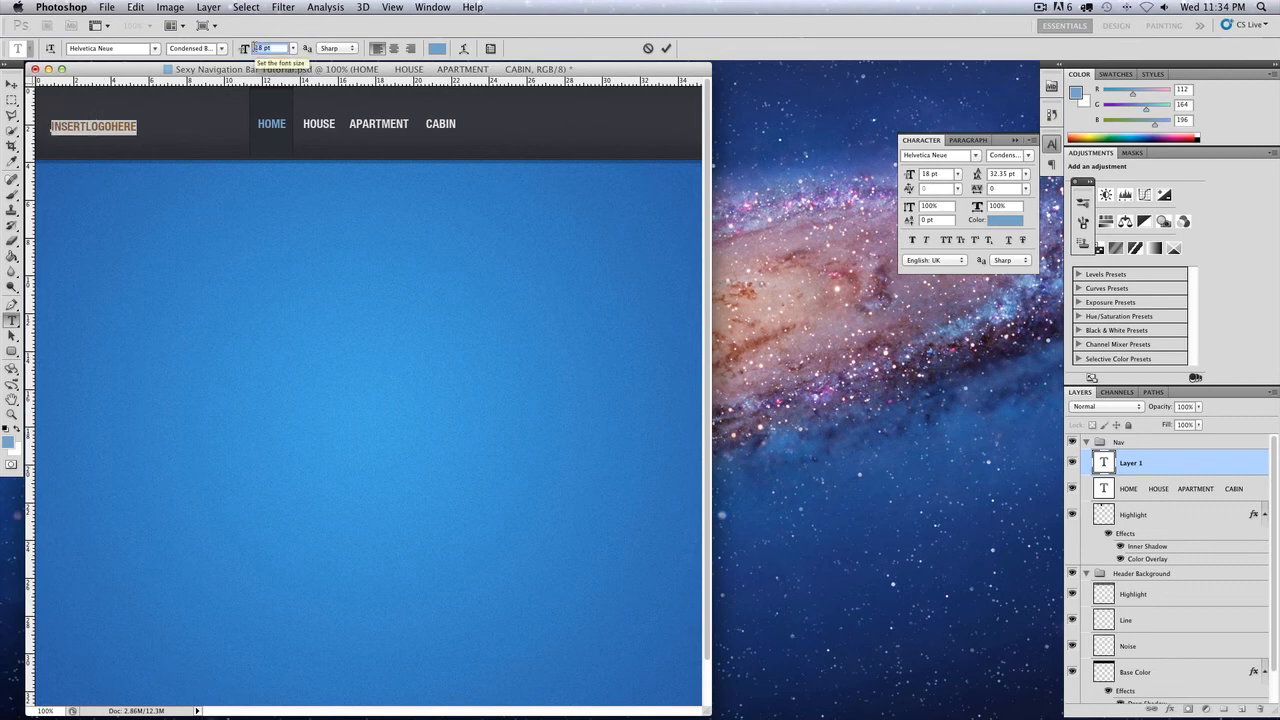
{"action": "type", "text": "28"}
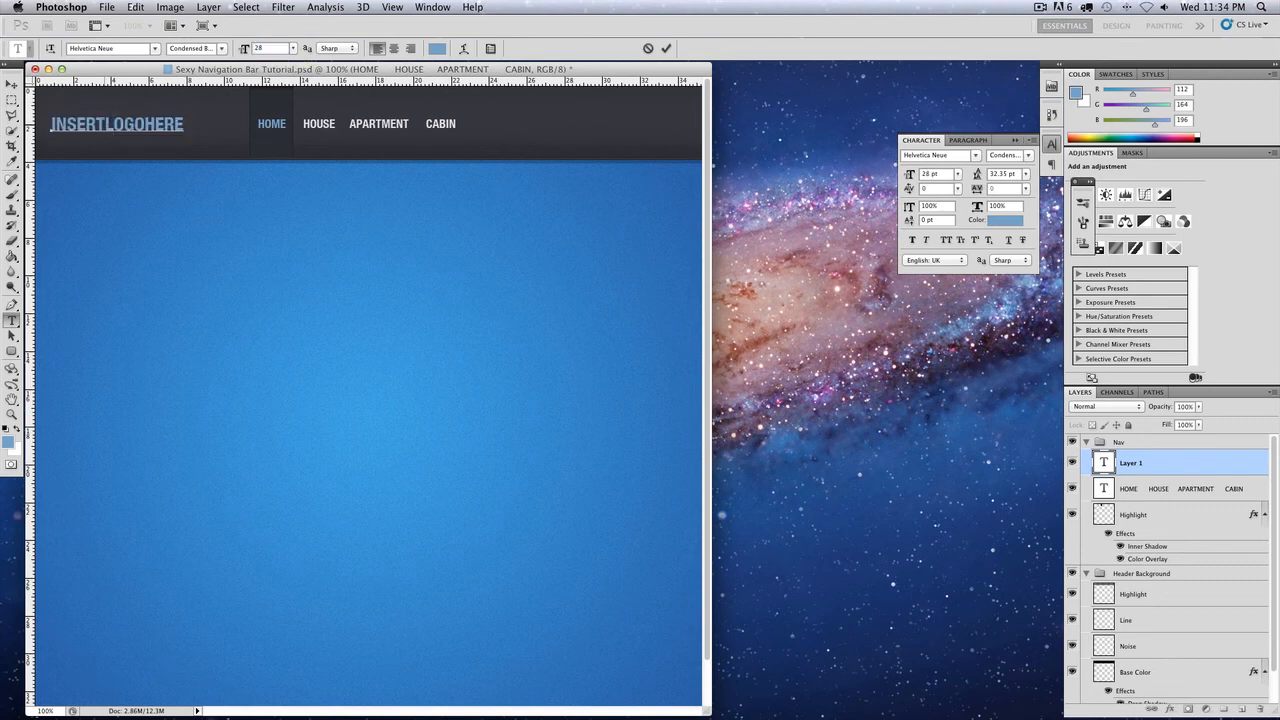
Set LOGO to the Light weight and HERE to UltraLight within the logo text, and commit the edit
{"action": "left_click_drag", "start_coordinate": [107, 123], "coordinate": [209, 124]}
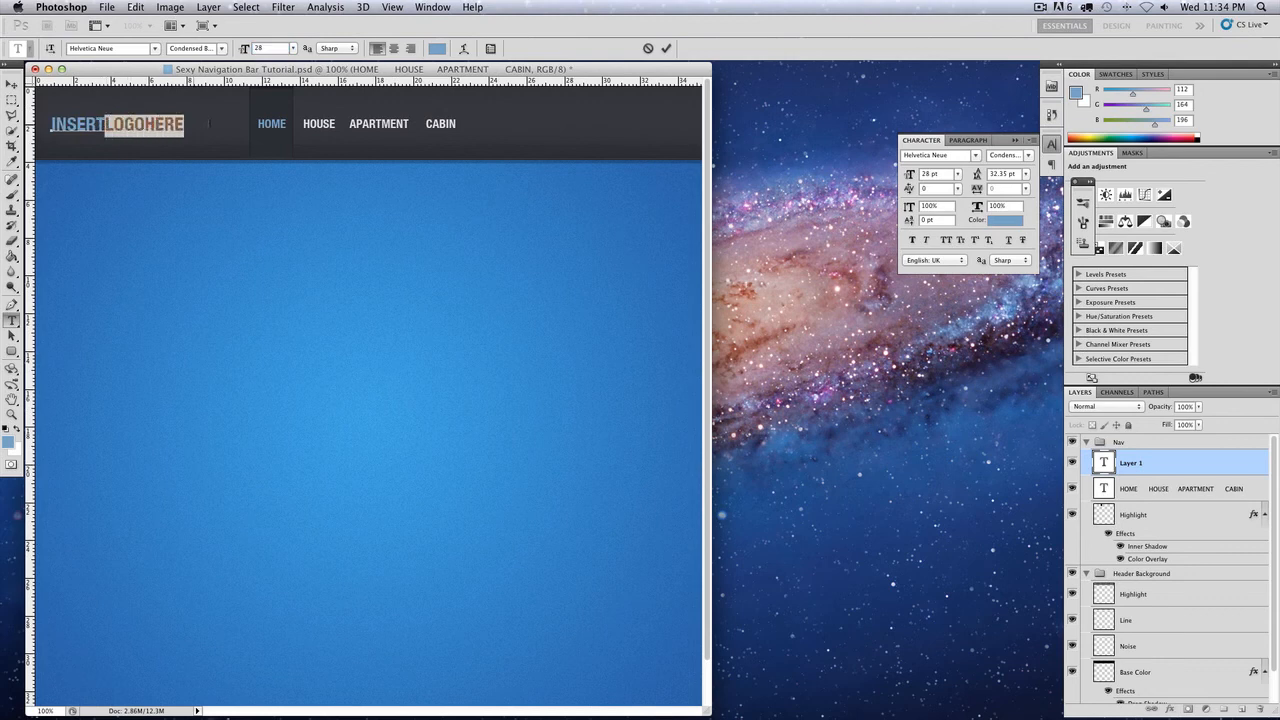
{"action": "left_click", "coordinate": [210, 47]}
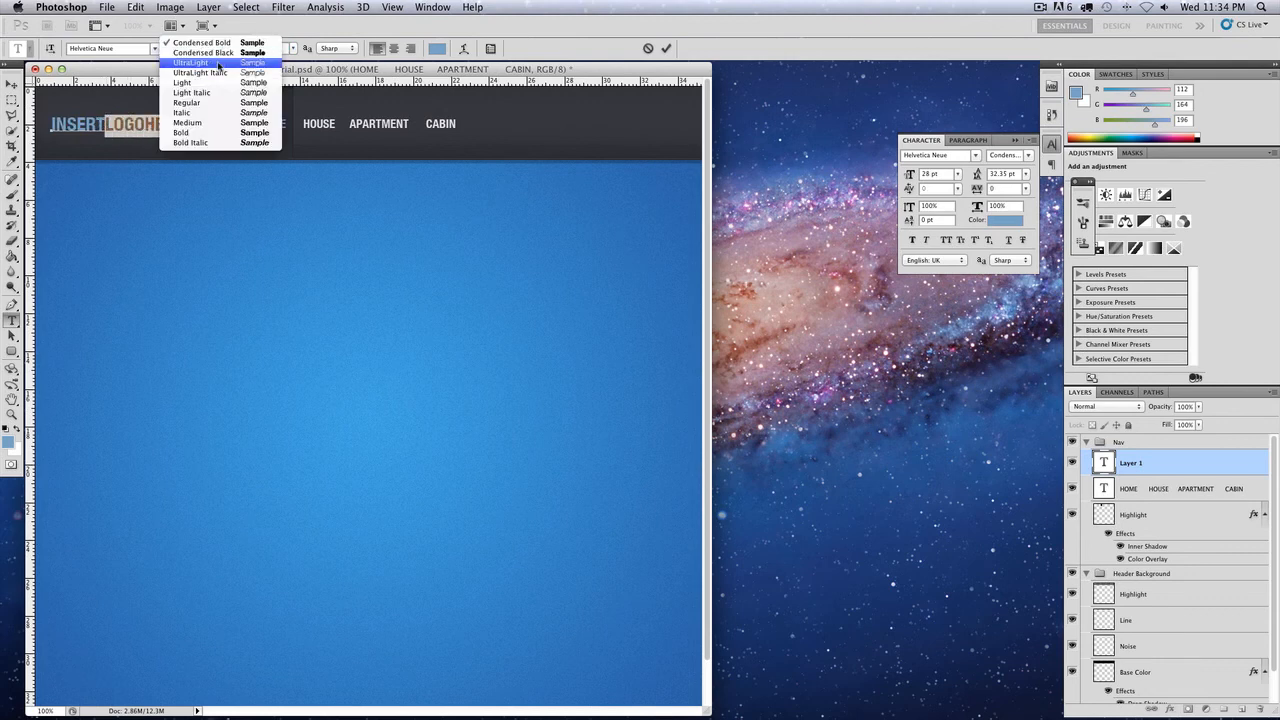
{"action": "left_click", "coordinate": [215, 82]}
{"action": "left_click", "coordinate": [157, 124]}
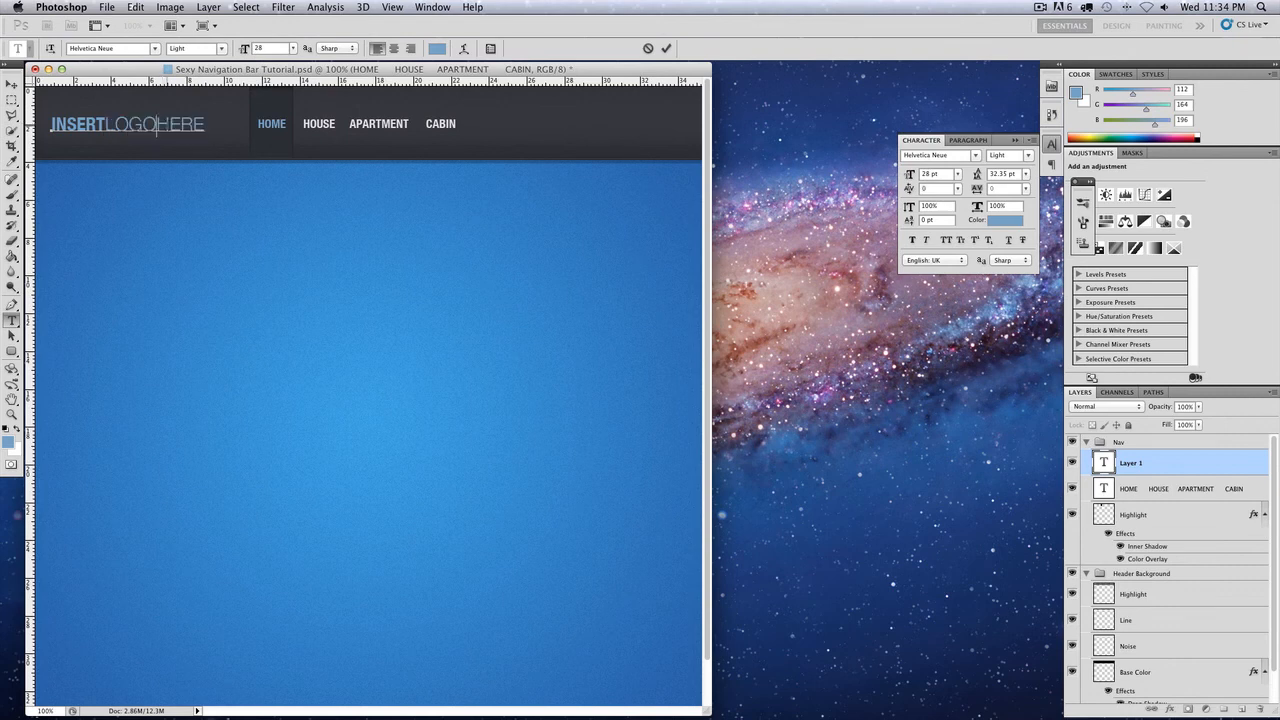
{"action": "left_click_drag", "start_coordinate": [157, 124], "coordinate": [218, 124]}
{"action": "left_click", "coordinate": [213, 47]}
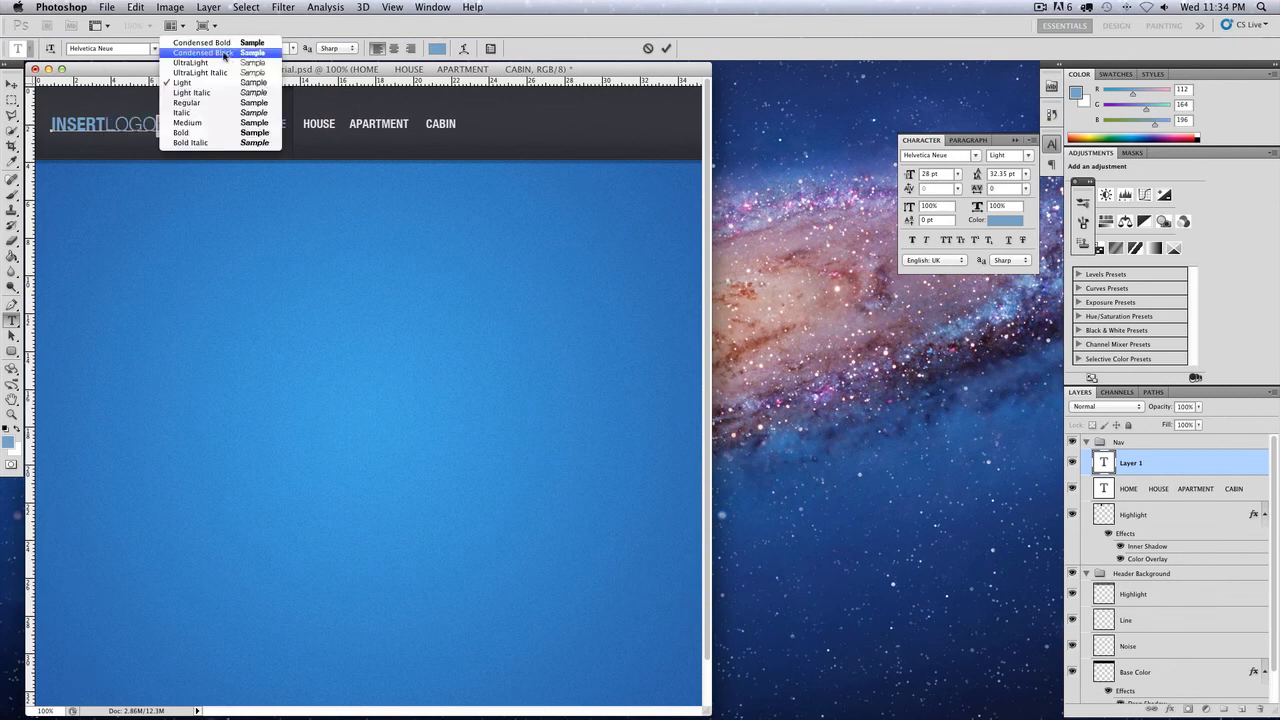
{"action": "left_click", "coordinate": [215, 62]}
{"action": "left_click", "coordinate": [13, 84]}
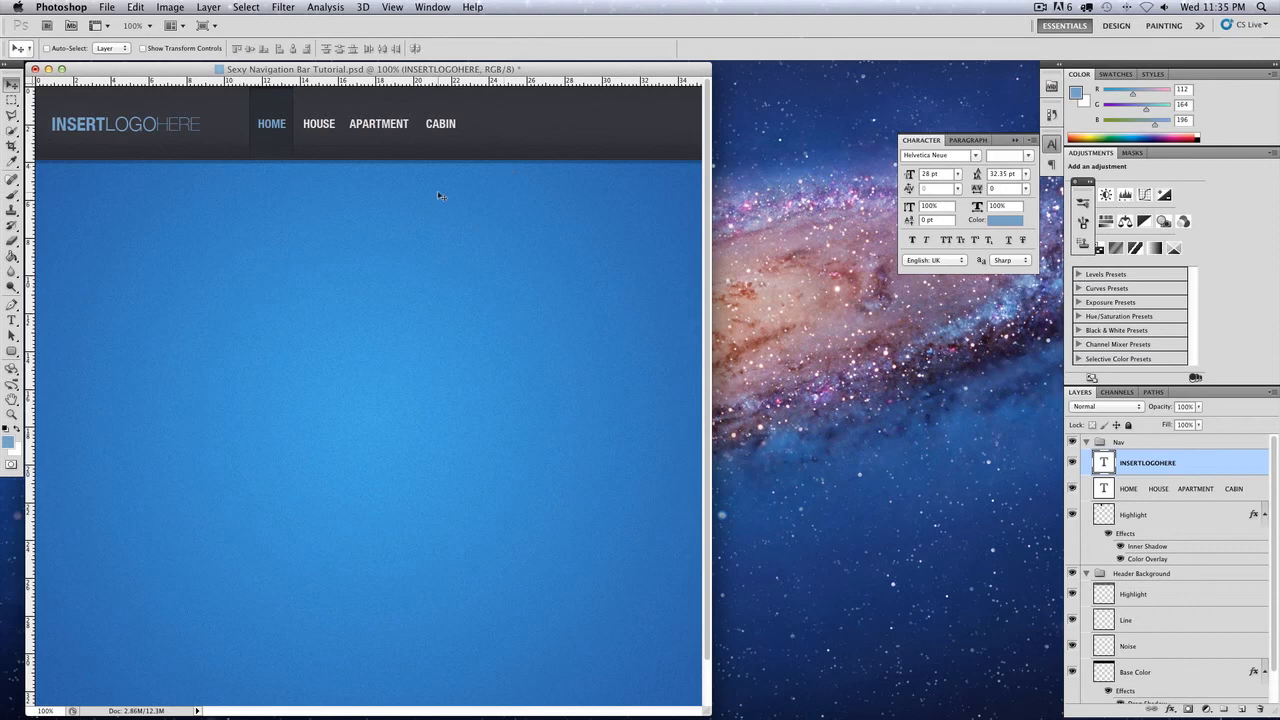
Save the navigation bar document
{"action": "key", "text": "super+s"}
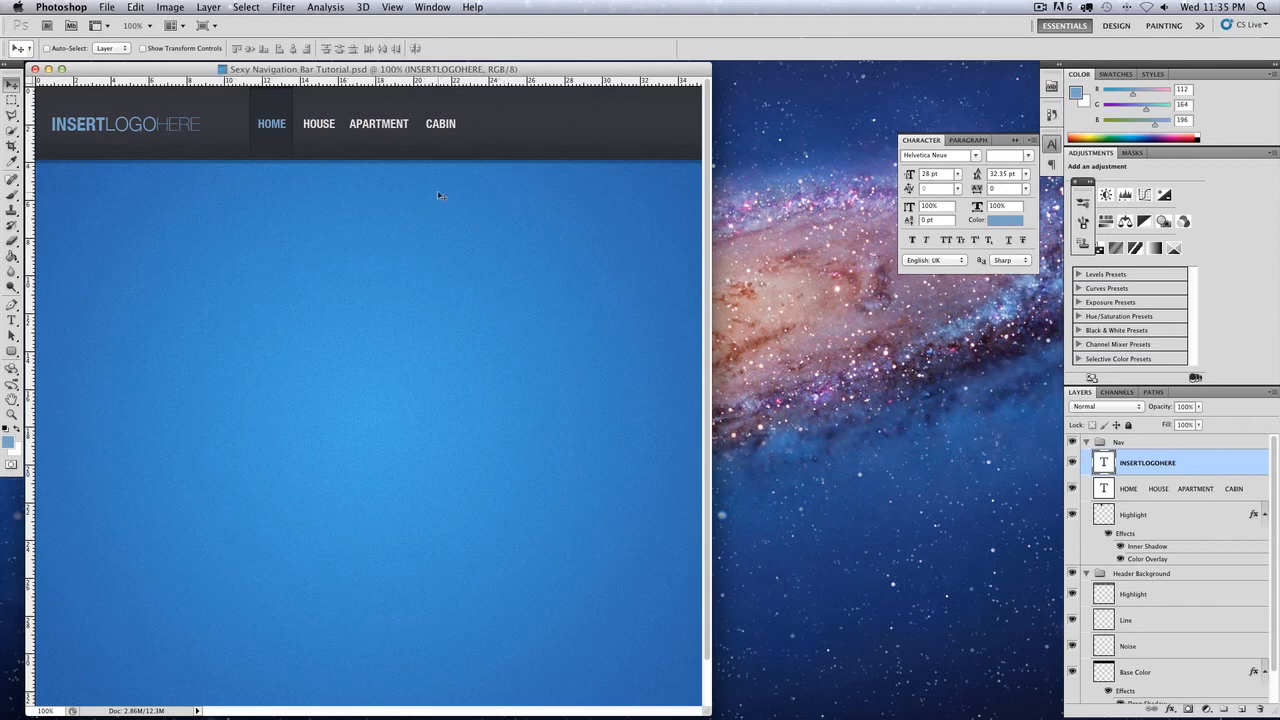
{"action": "scroll", "coordinate": [439, 194], "scroll_direction": "down", "scroll_amount": 3}
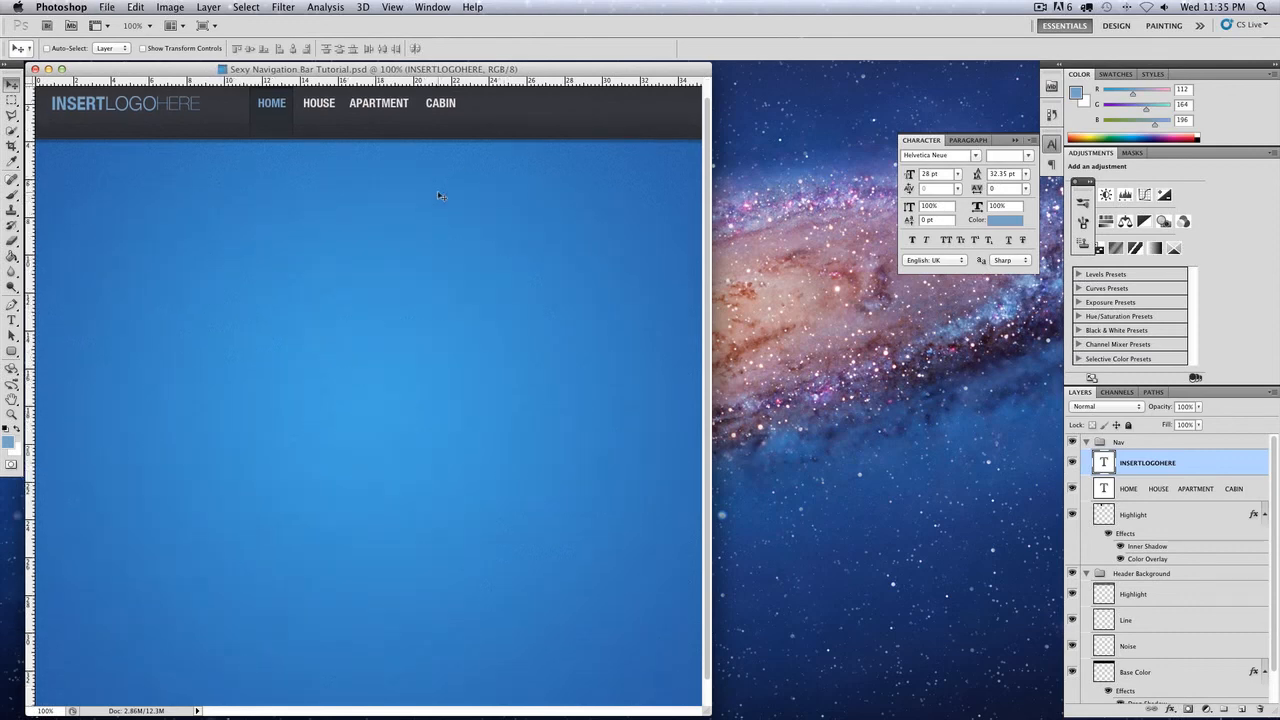
{"action": "scroll", "coordinate": [443, 196], "scroll_direction": "up", "scroll_amount": 3}
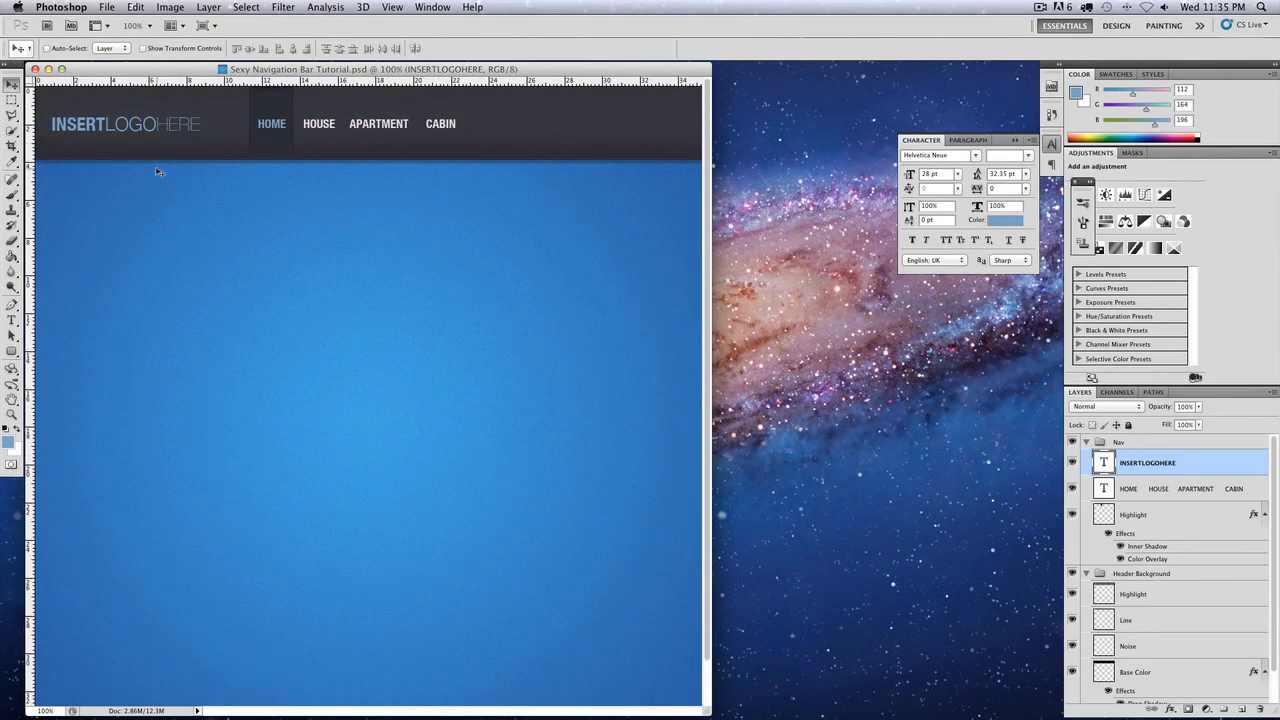
{"action": "left_click_drag", "start_coordinate": [246, 67], "coordinate": [205, 73]}
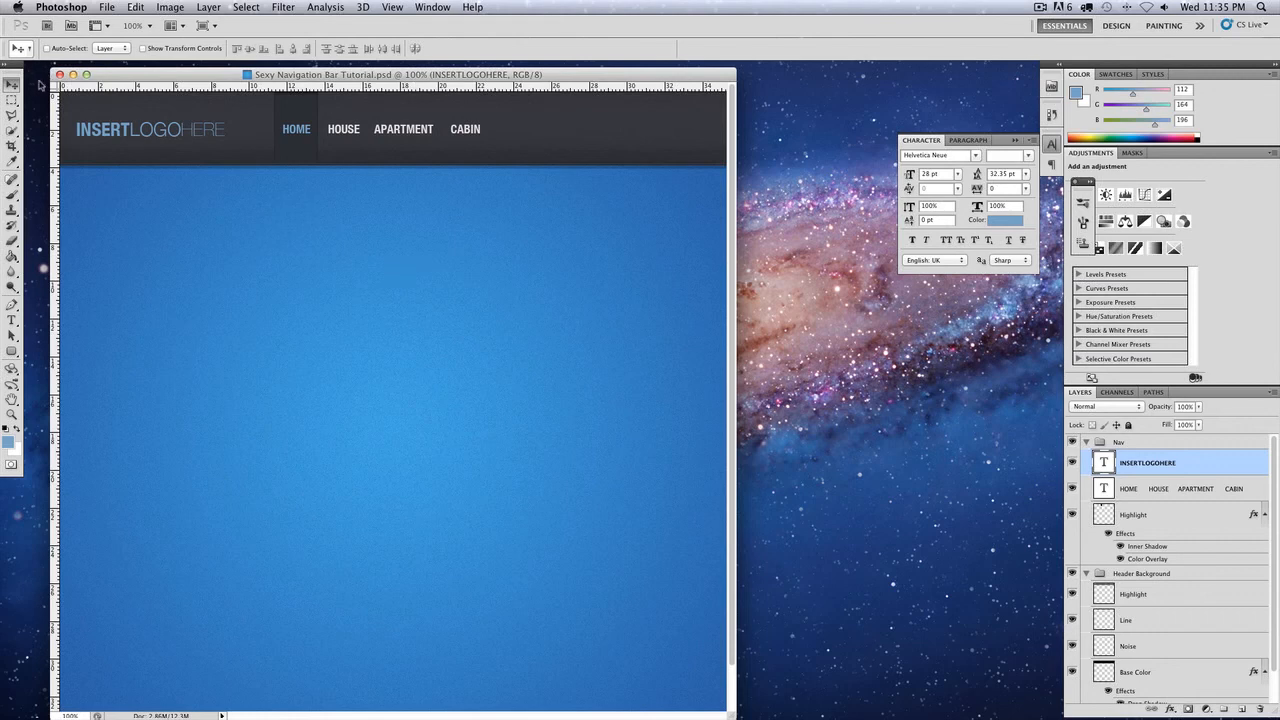
{"action": "left_click_drag", "start_coordinate": [191, 77], "coordinate": [241, 79]}
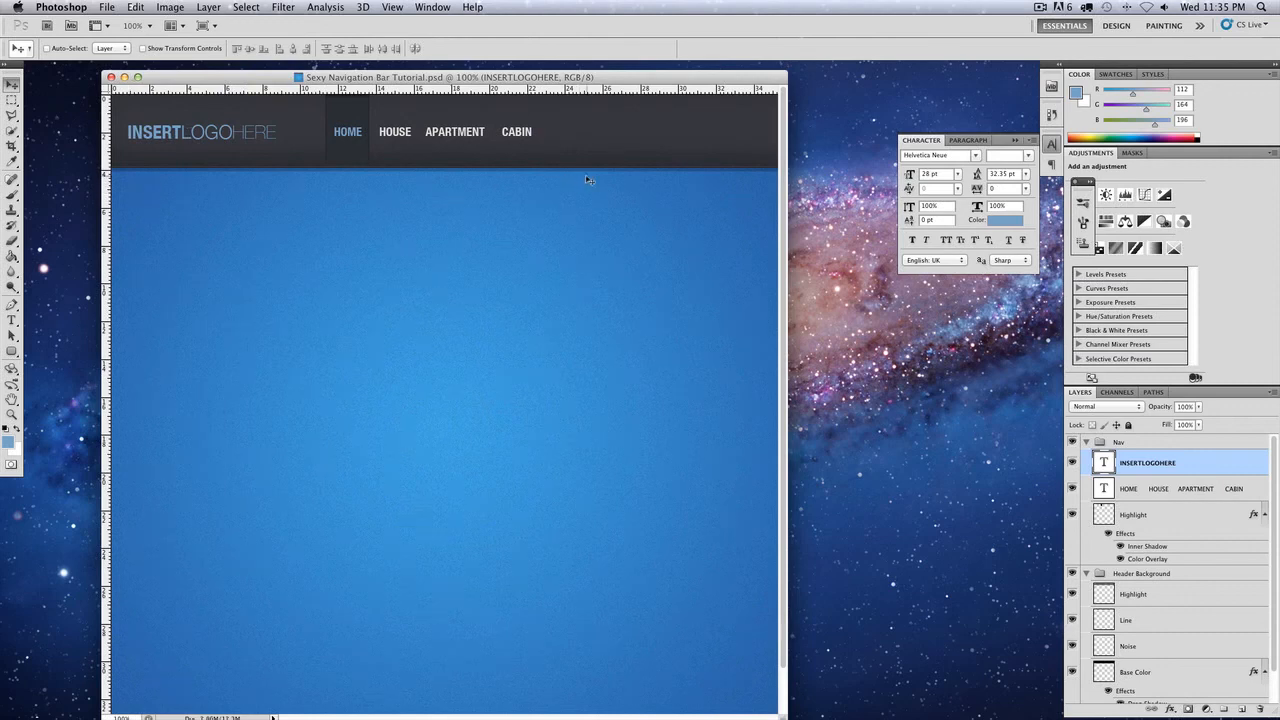
{"action": "left_click", "coordinate": [11, 100]}
{"action": "left_click", "coordinate": [12, 85]}
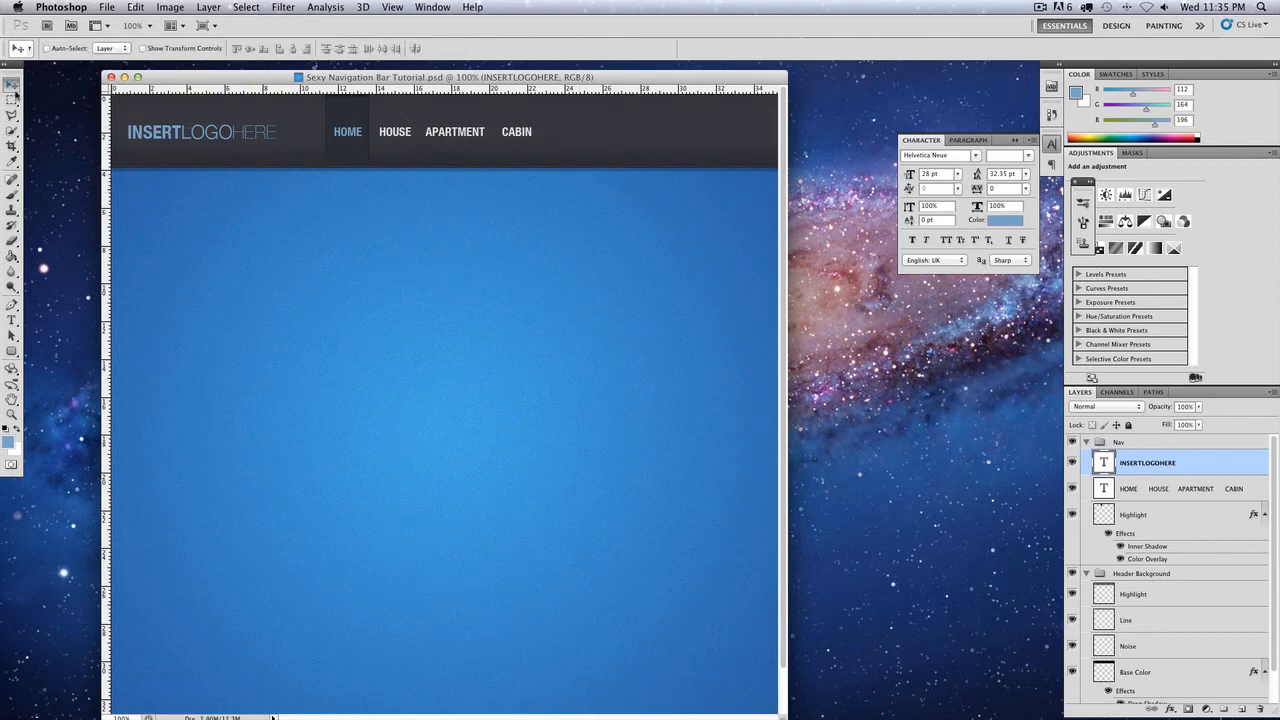